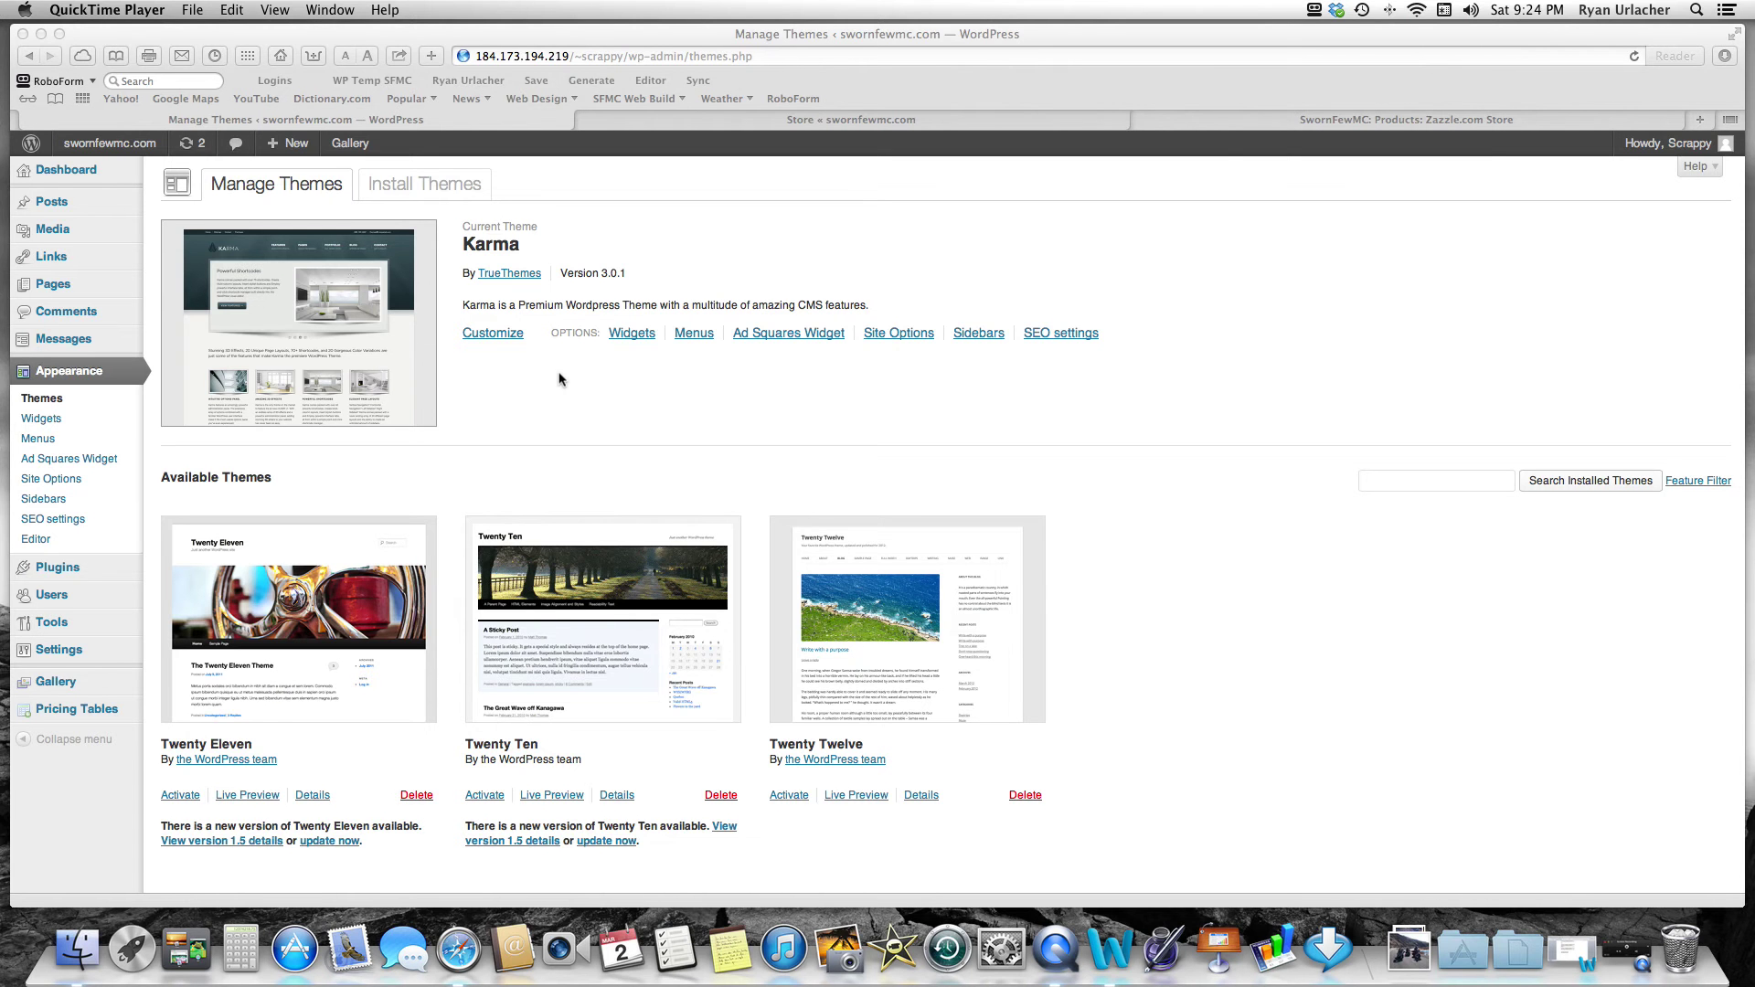
# - Browse the SwornFewMC Zazzle store's seven New Products, from beer stein to women's tee, back to the top
pyautogui.click(1230, 121)
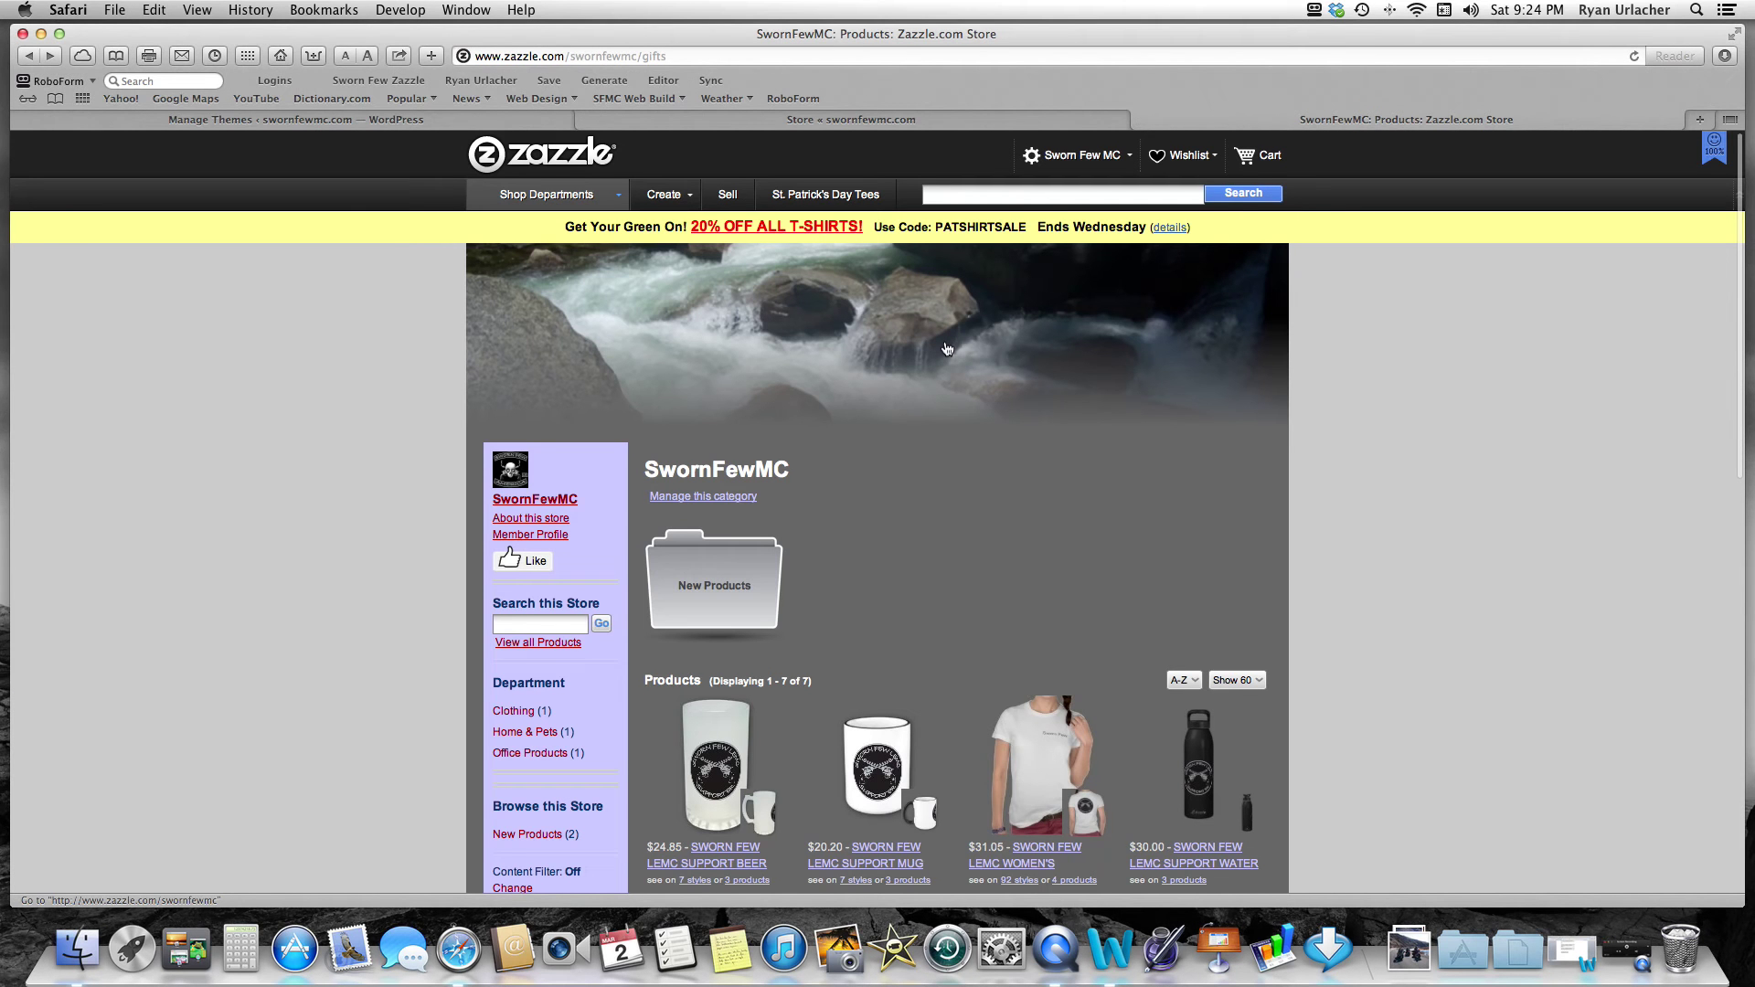
pyautogui.scroll(-3, 947, 350)
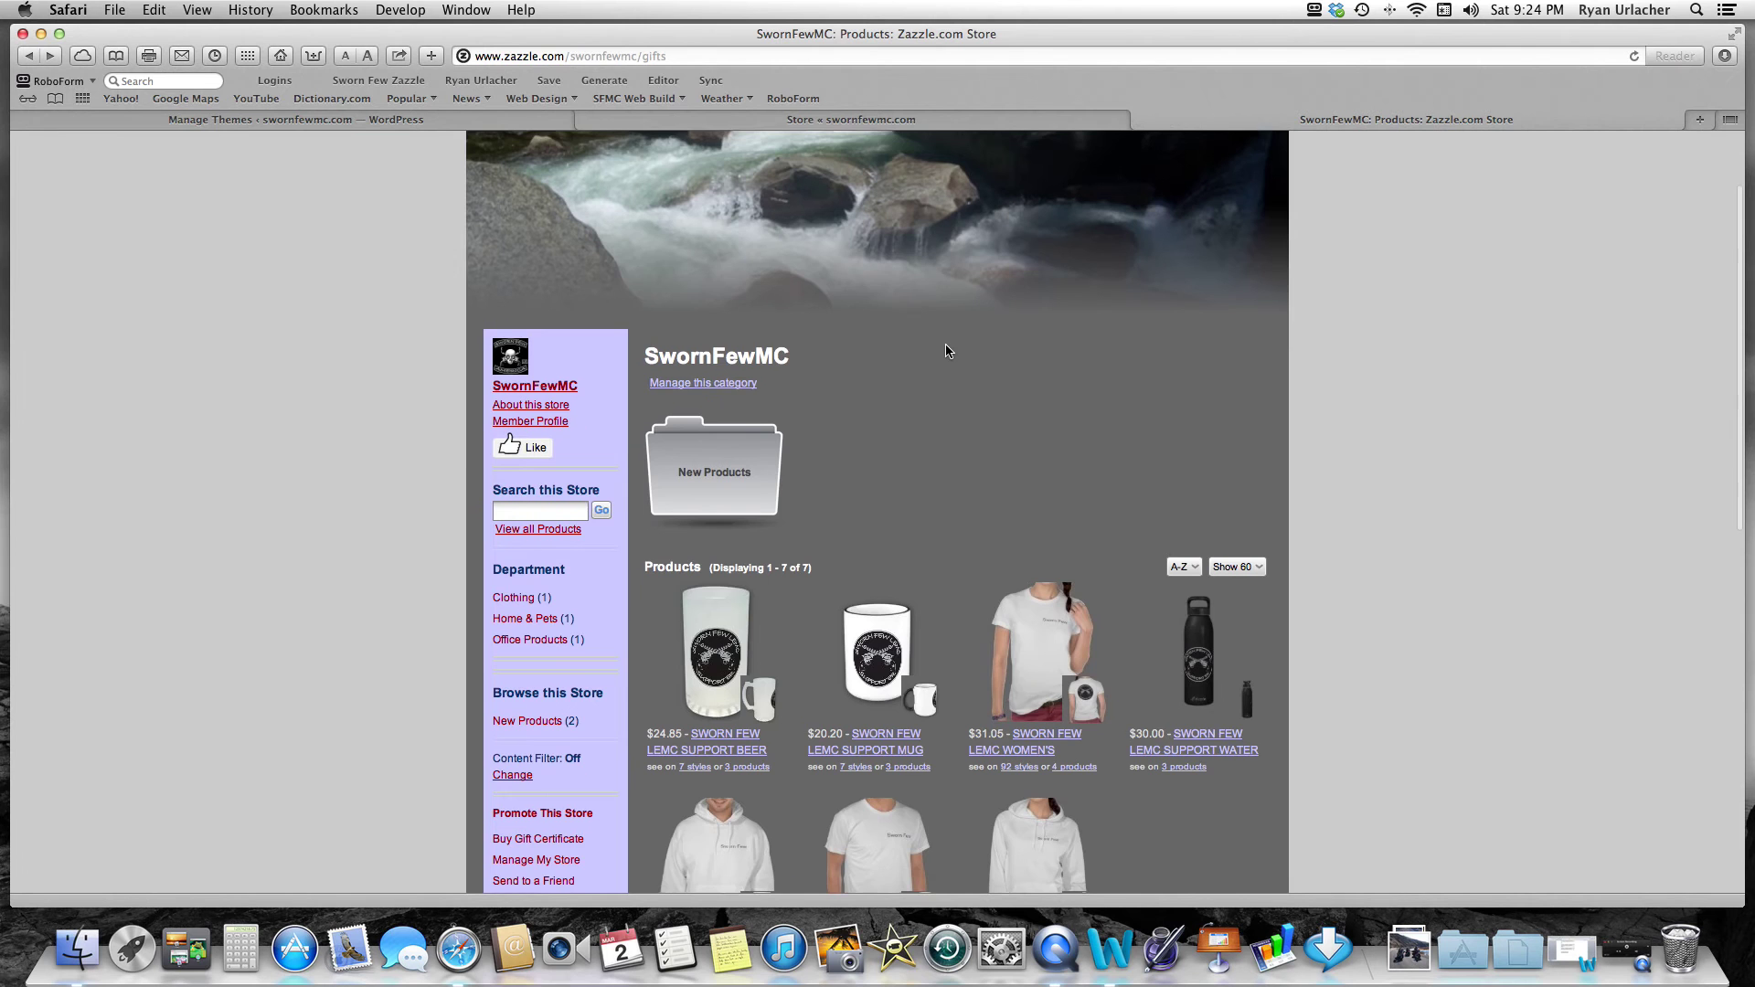
pyautogui.scroll(2, 948, 352)
pyautogui.scroll(1, 948, 353)
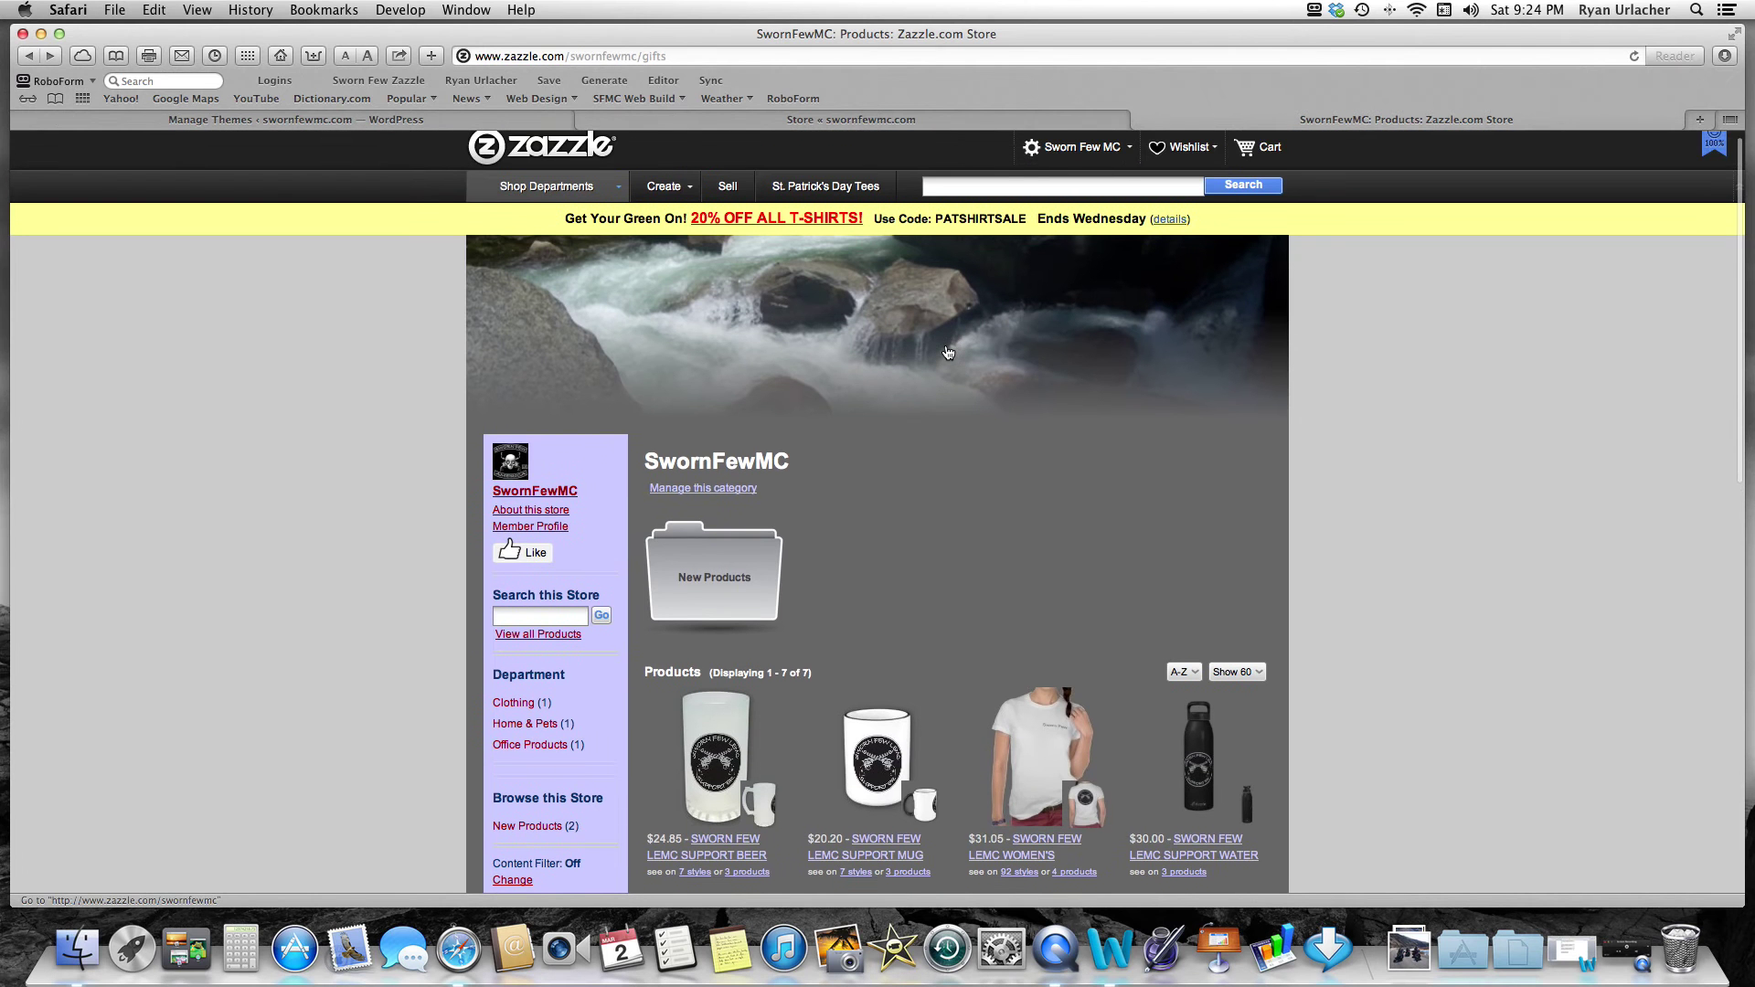
pyautogui.click(673, 55)
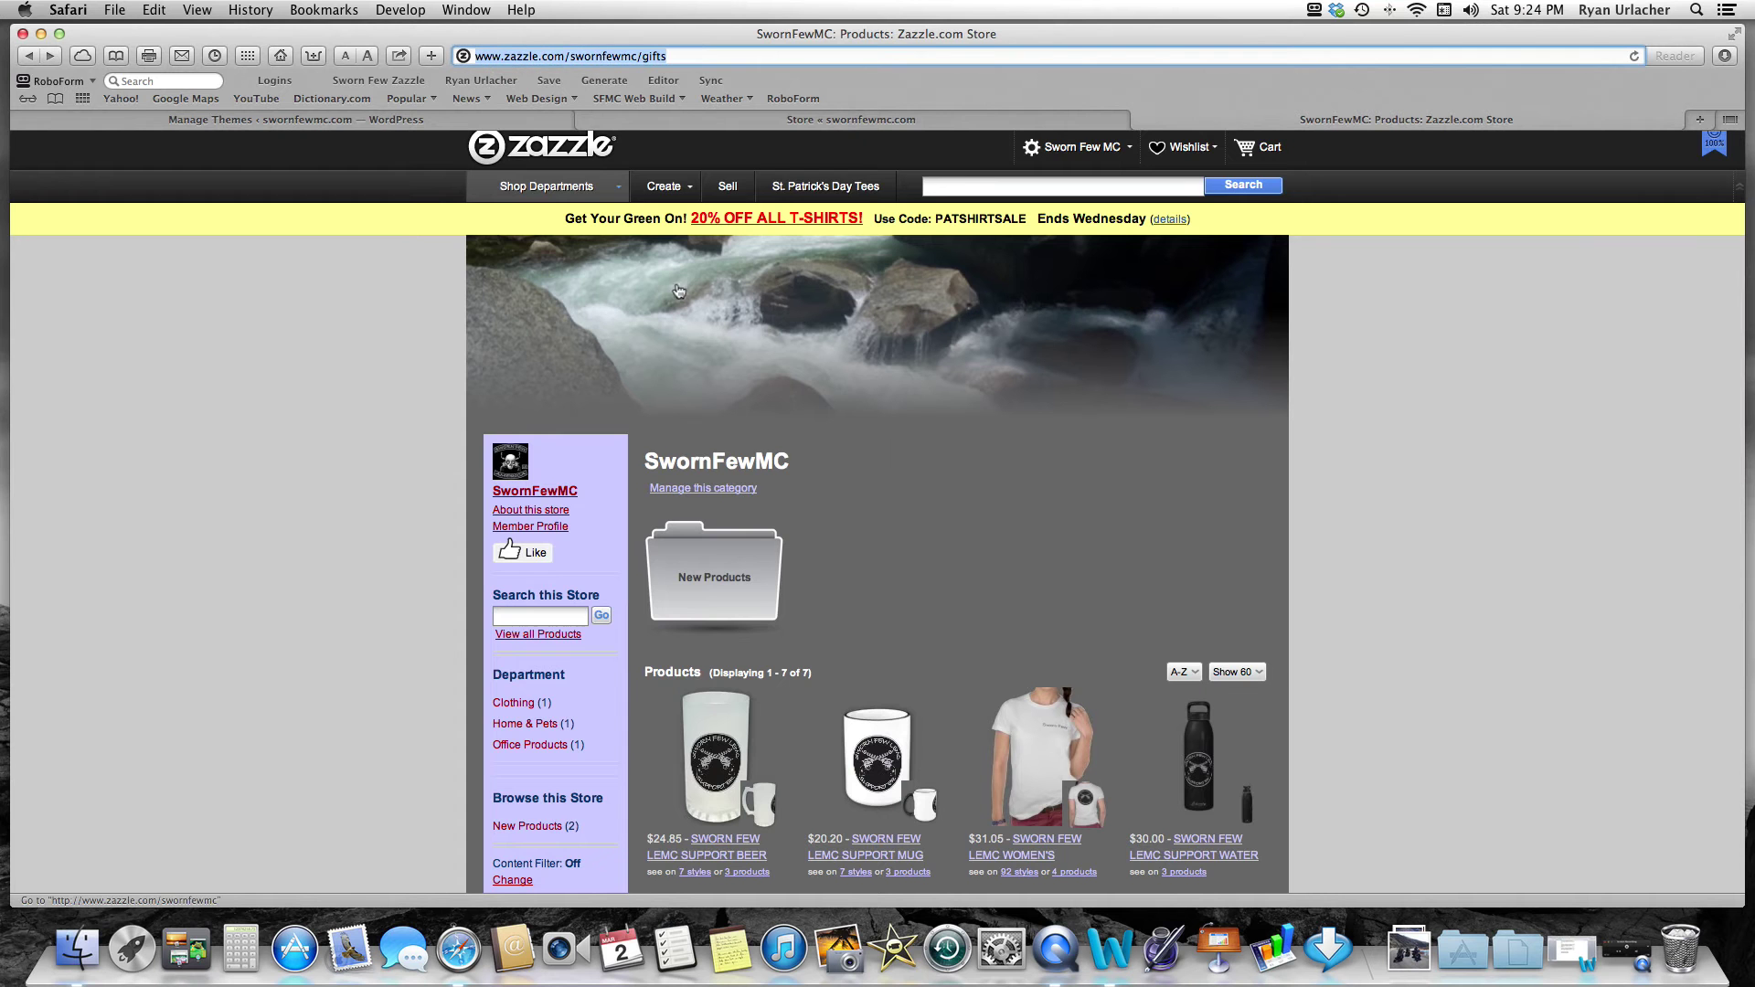
pyautogui.scroll(-3, 882, 477)
pyautogui.scroll(-1, 882, 484)
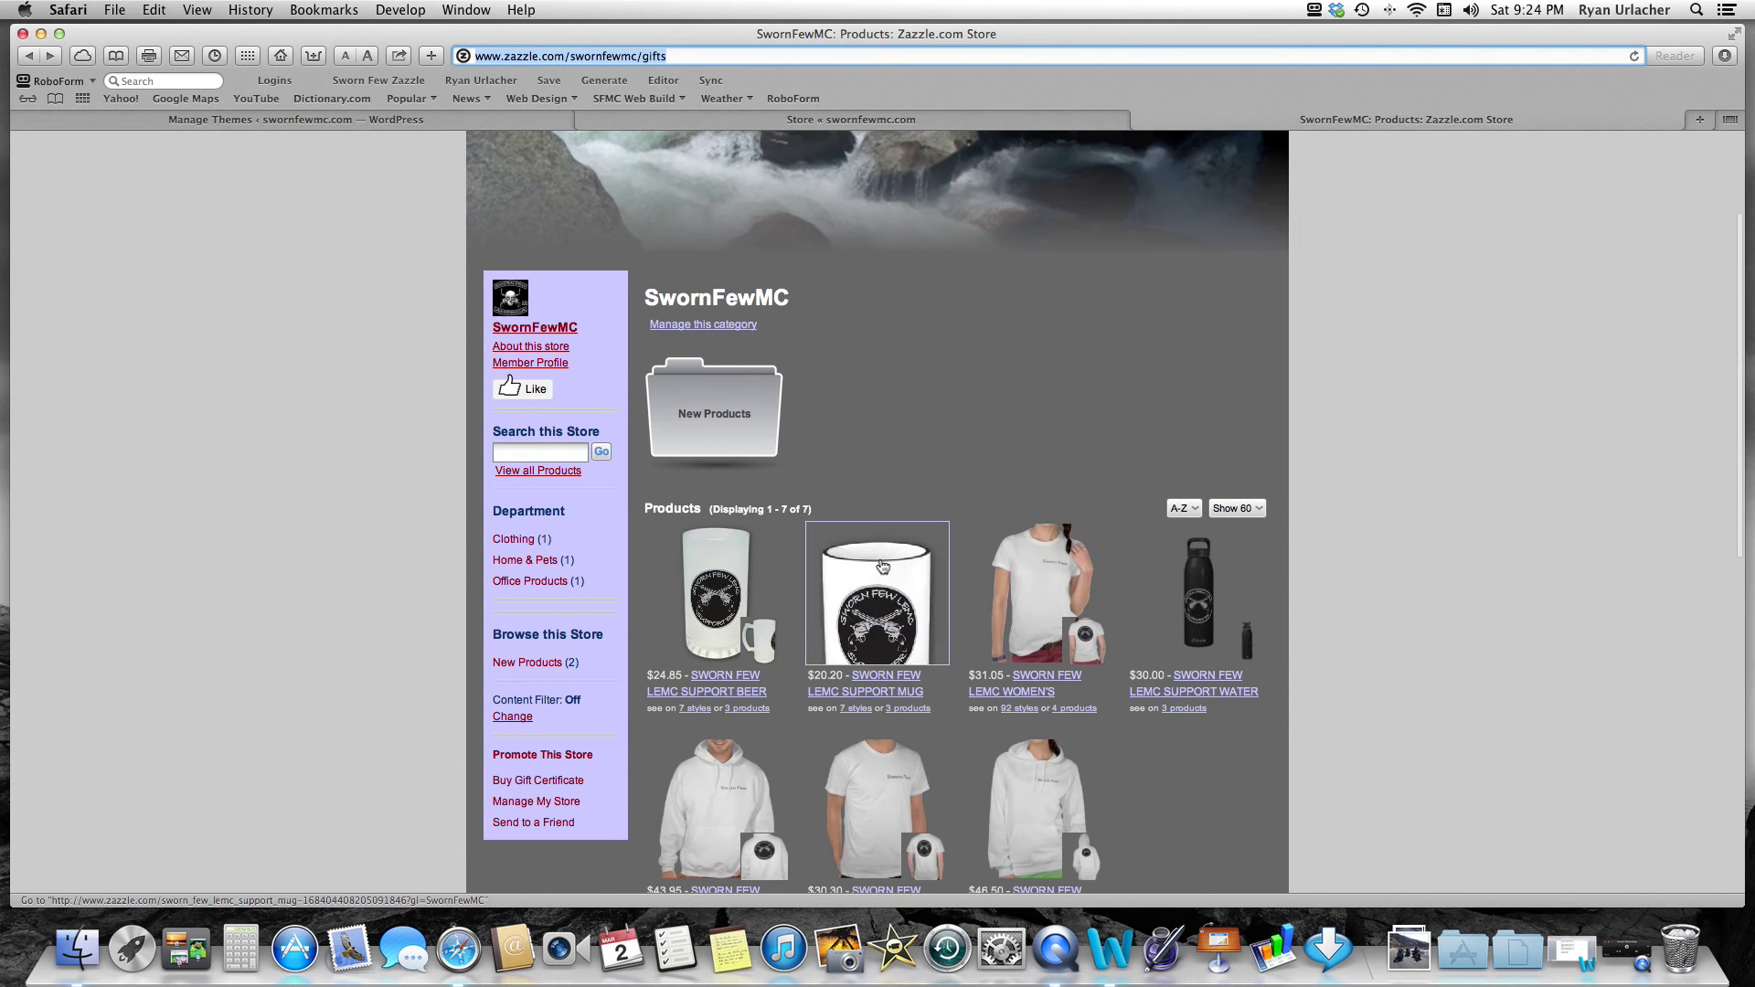
pyautogui.scroll(-3, 883, 548)
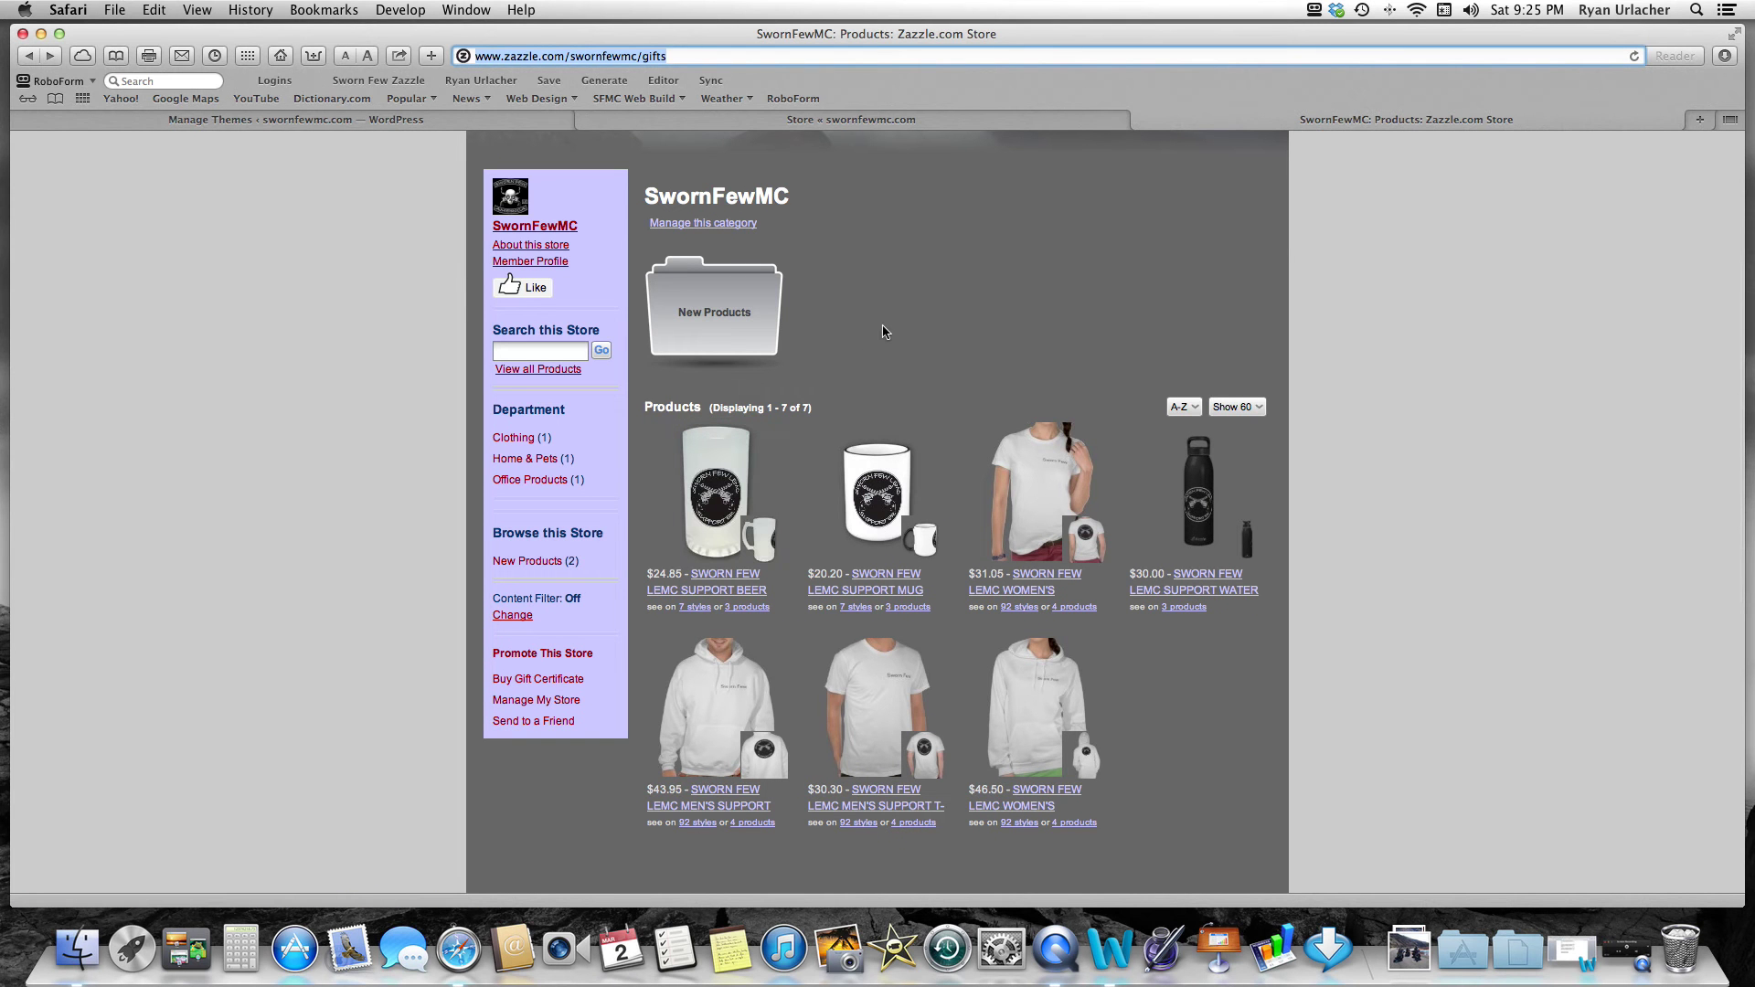
pyautogui.scroll(6, 885, 331)
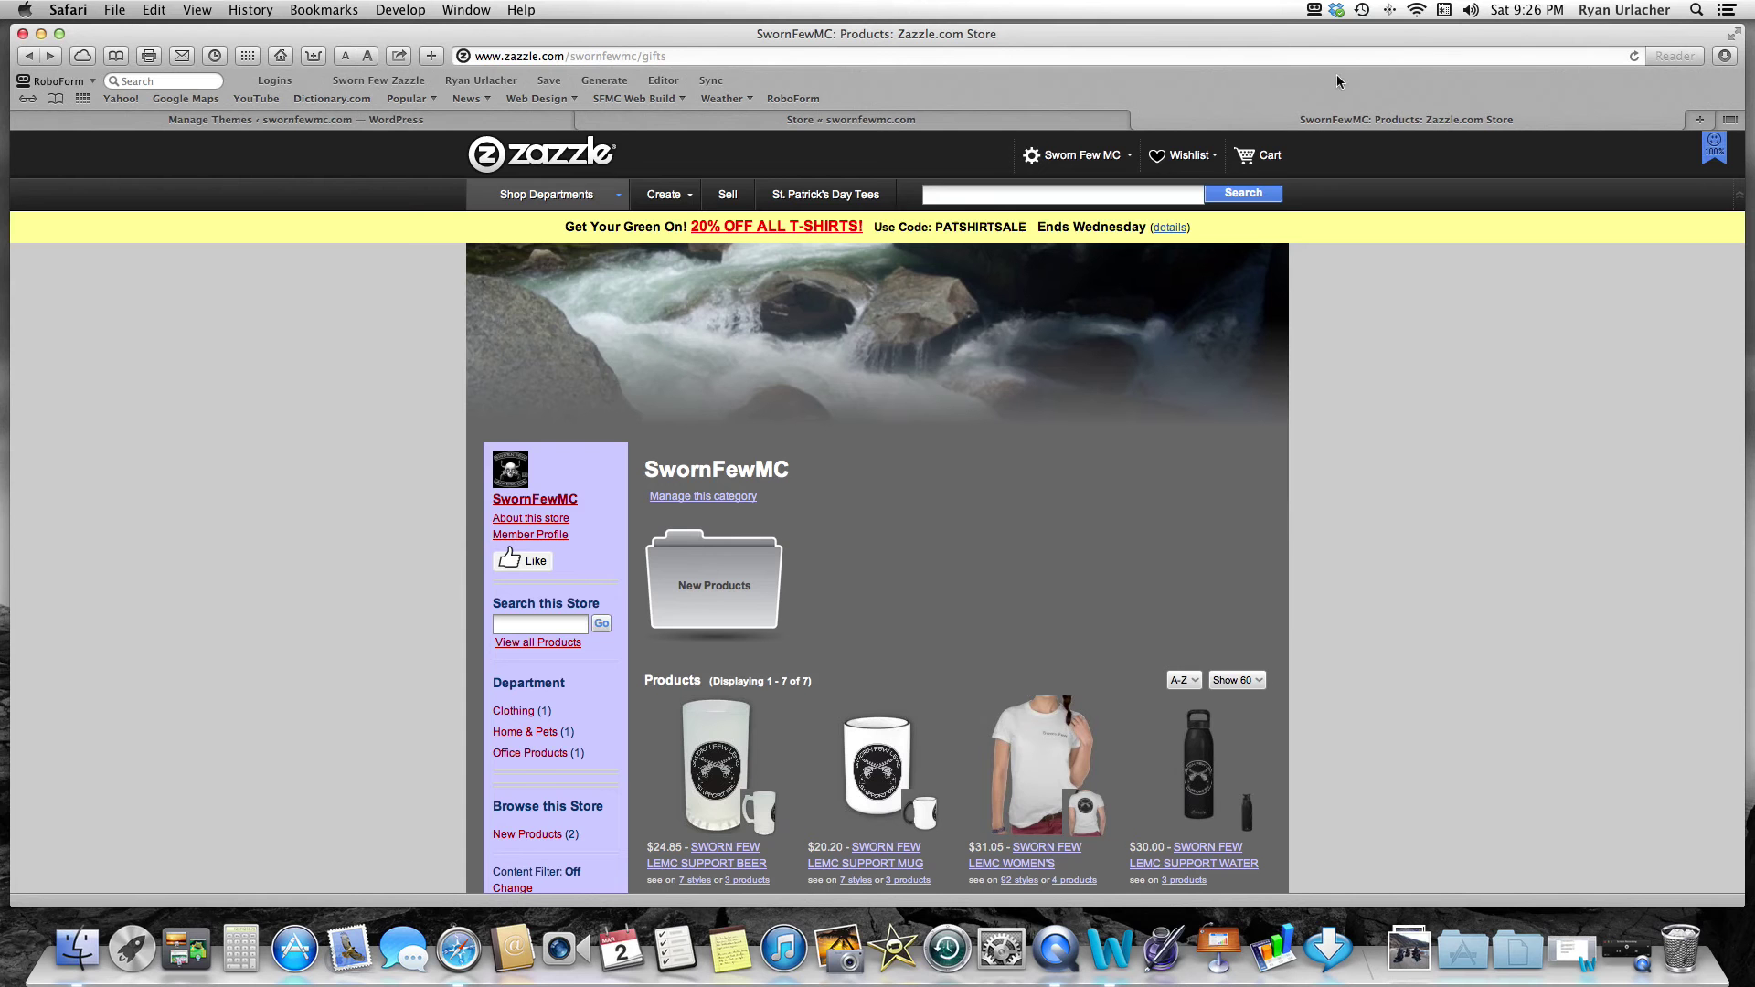
# - View the live Store page, which holds only a TEST text block and a sidebar video
pyautogui.click(539, 121)
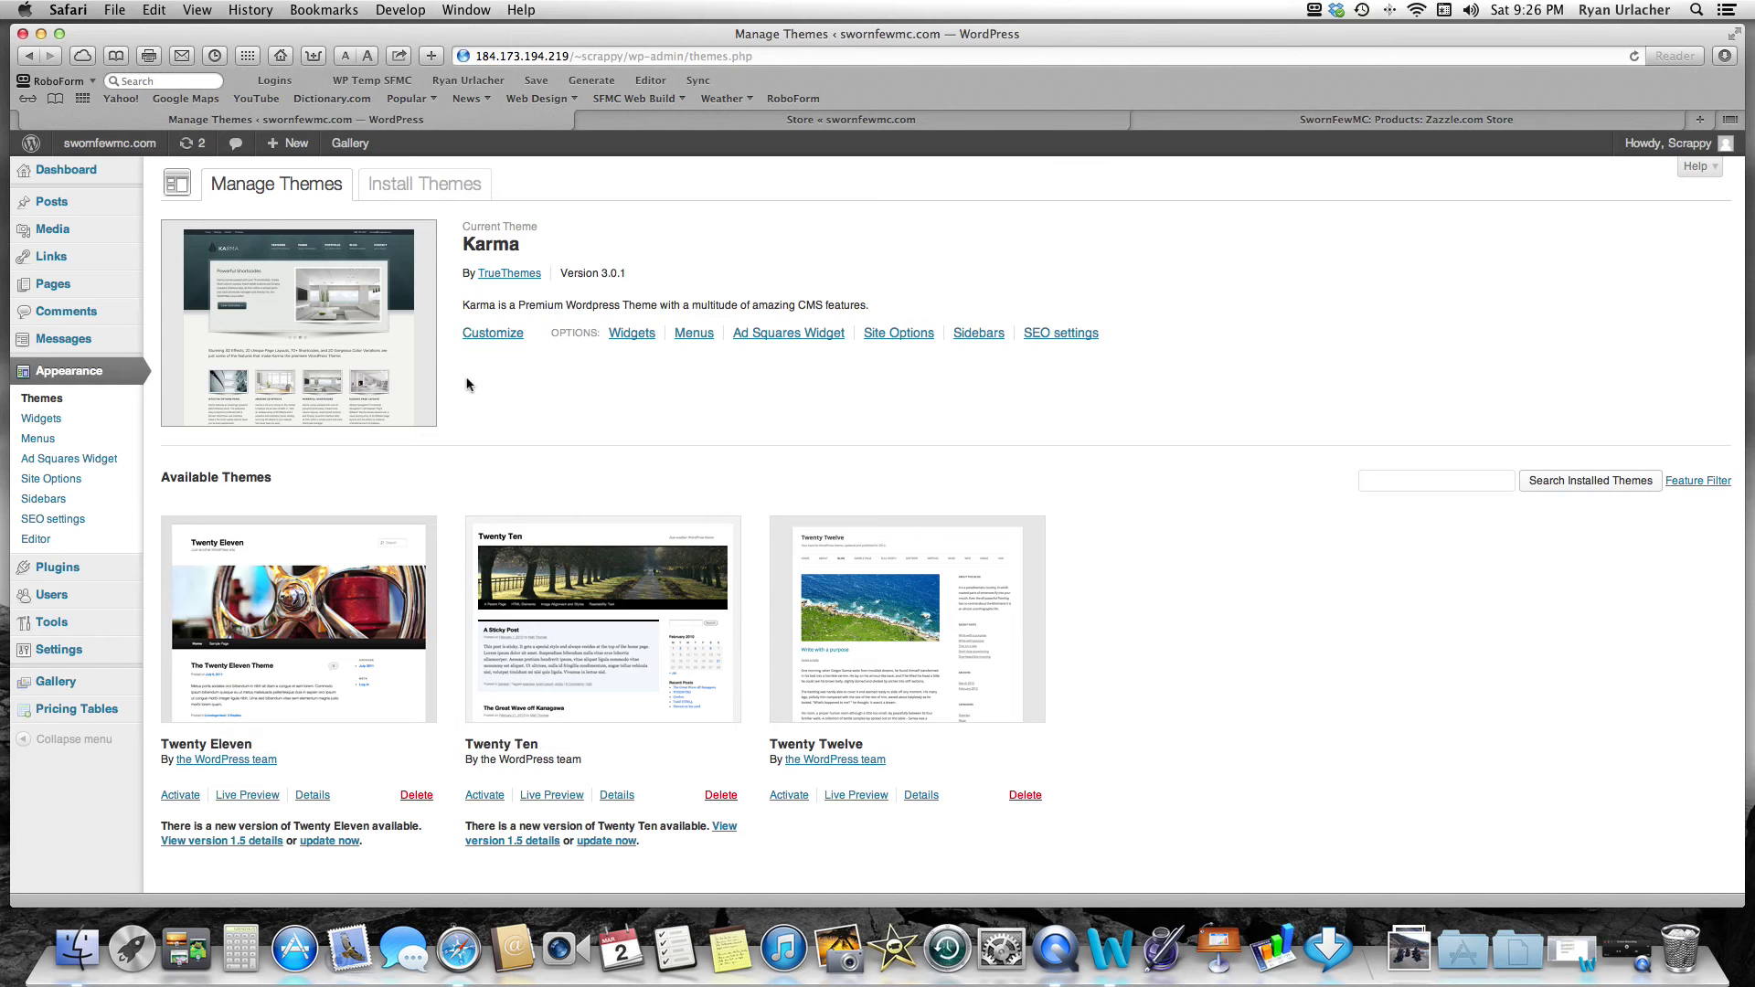
pyautogui.click(713, 125)
pyautogui.moveTo(832, 264)
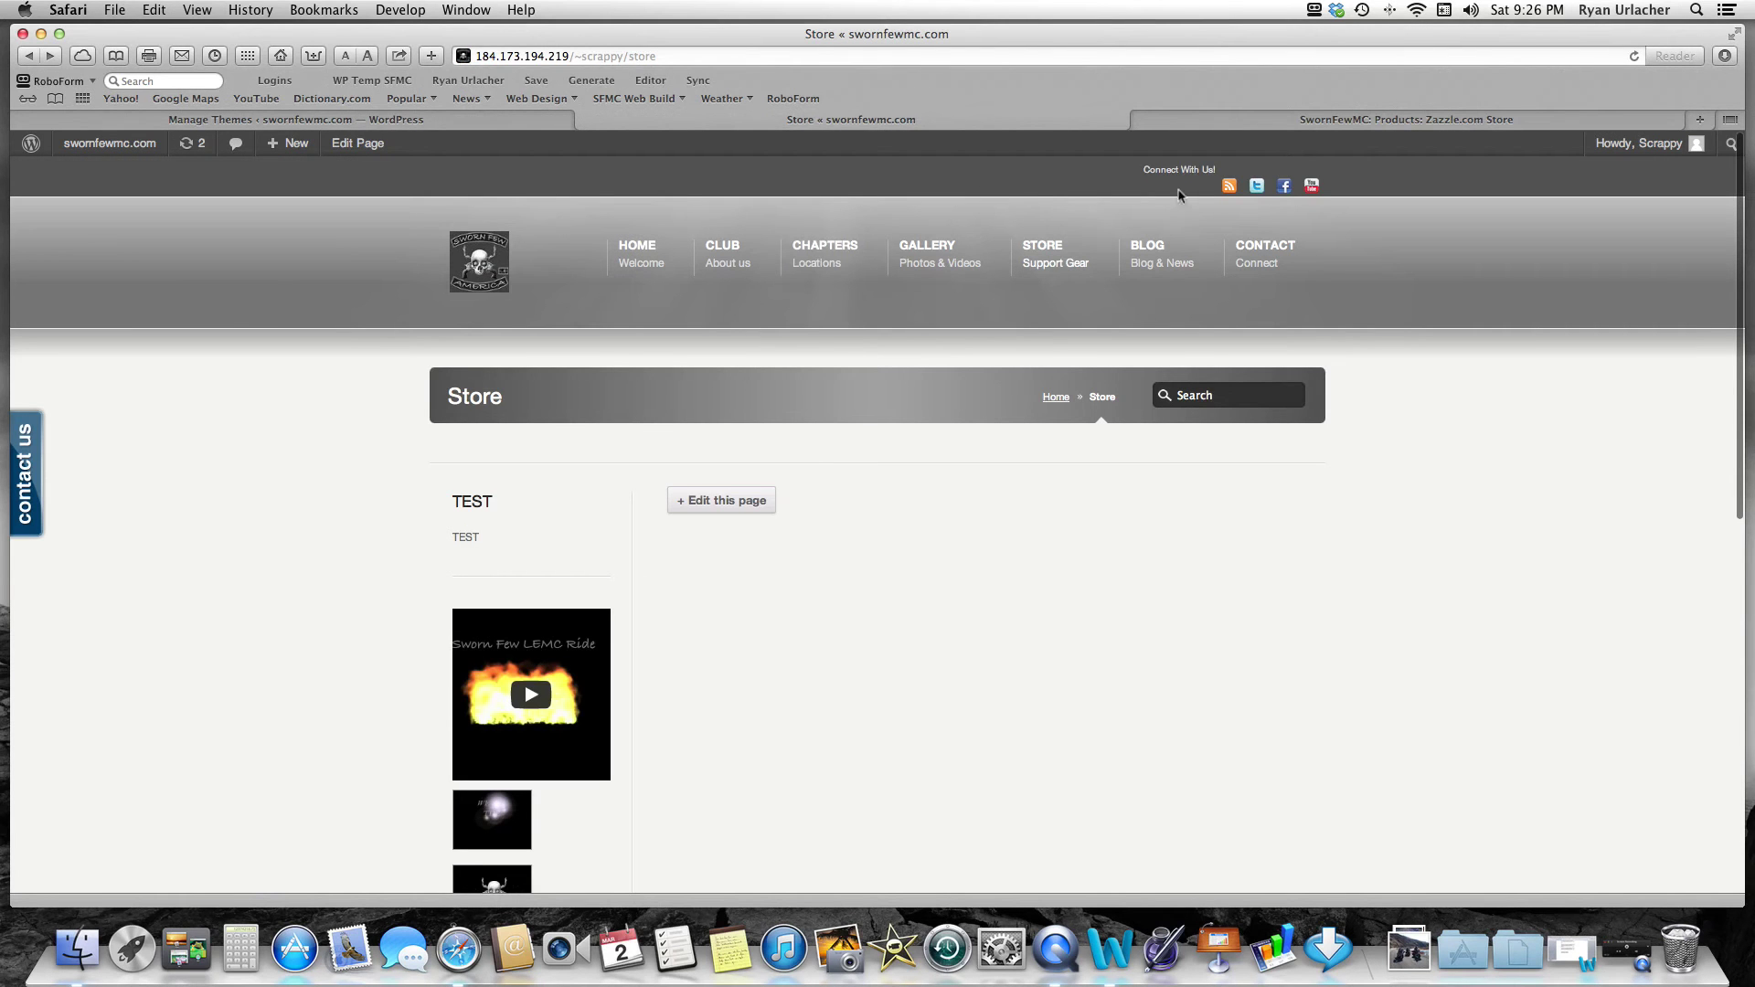
# - Glance over the Zazzle product rows, then go back to WordPress Manage Themes showing Karma 3.0.1
pyautogui.click(1270, 124)
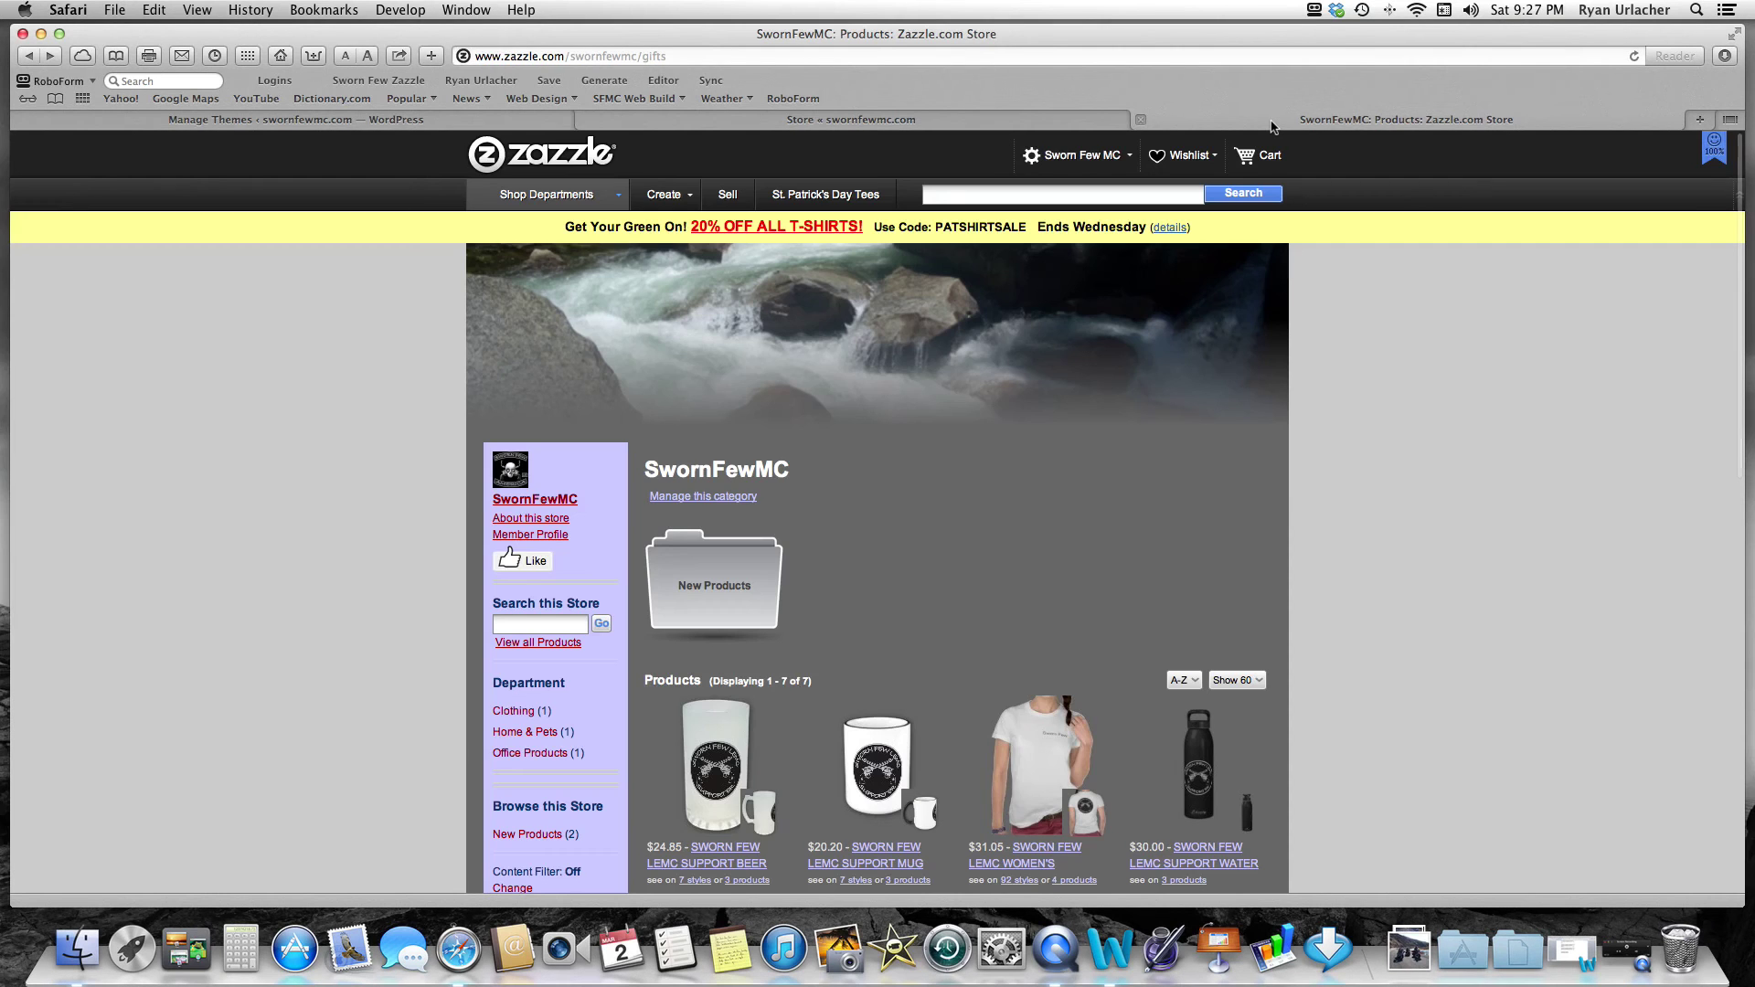
pyautogui.scroll(-5, 947, 513)
pyautogui.scroll(8, 947, 513)
pyautogui.click(326, 122)
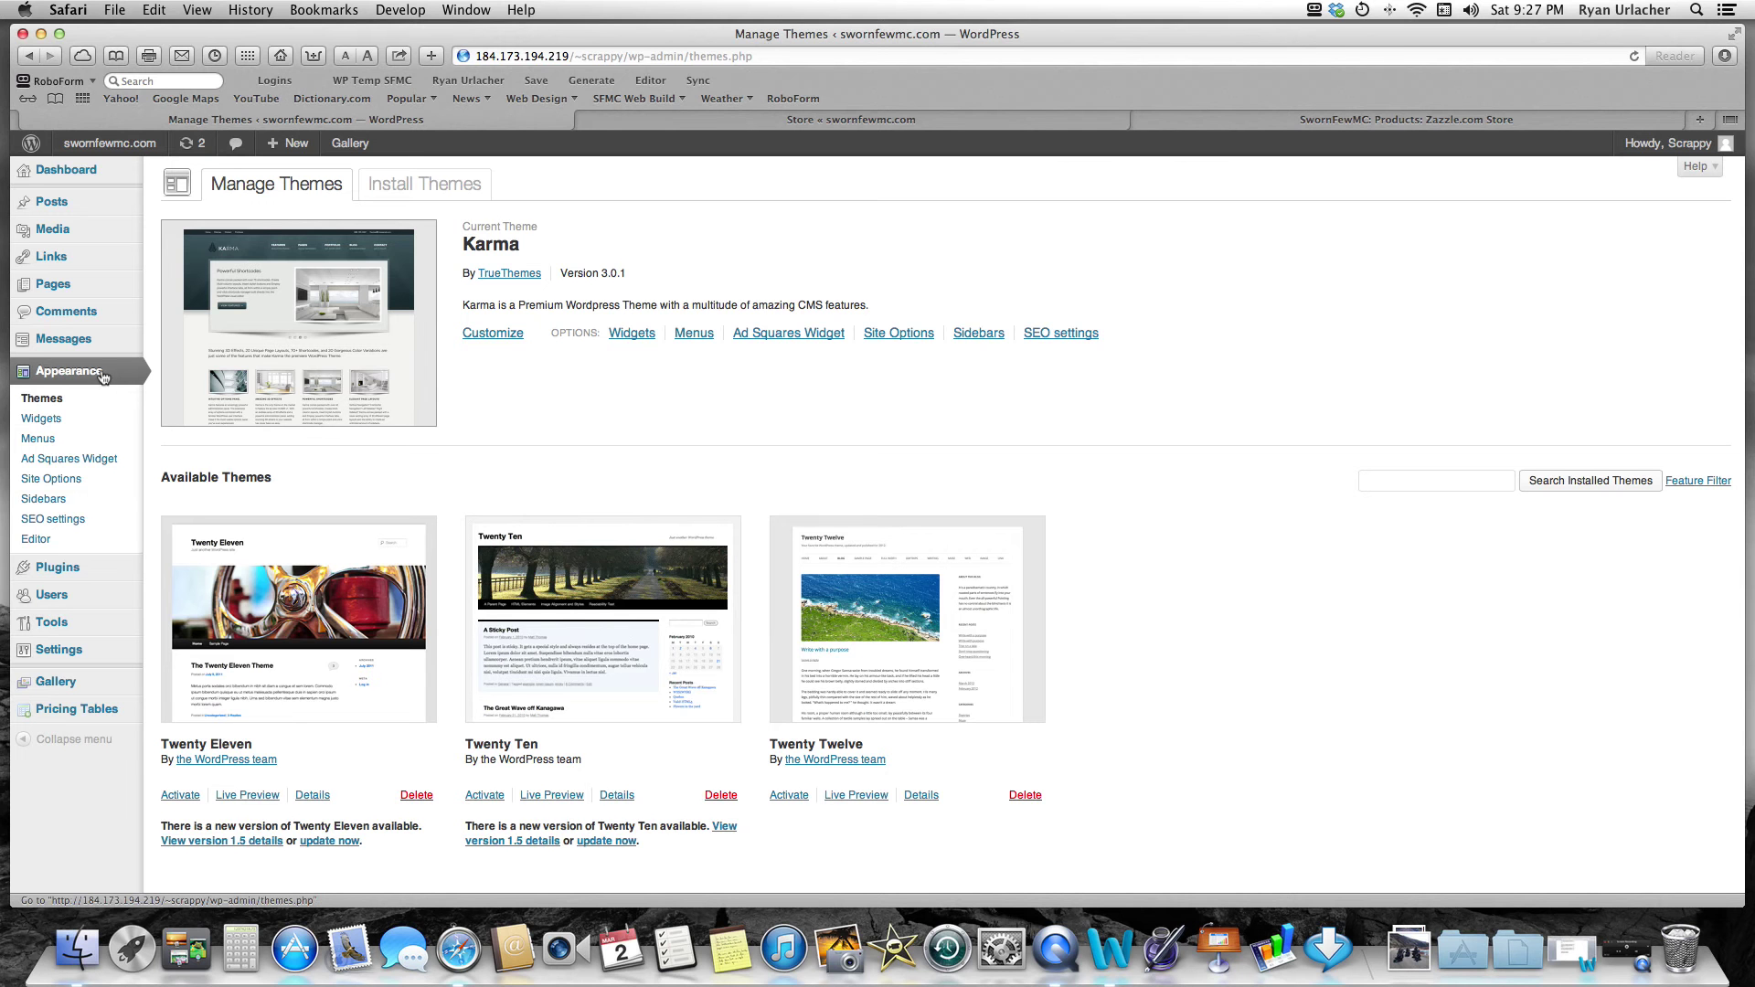
# - From the All Pages list, open the Store page in the editor, its content still empty
pyautogui.moveTo(84, 294)
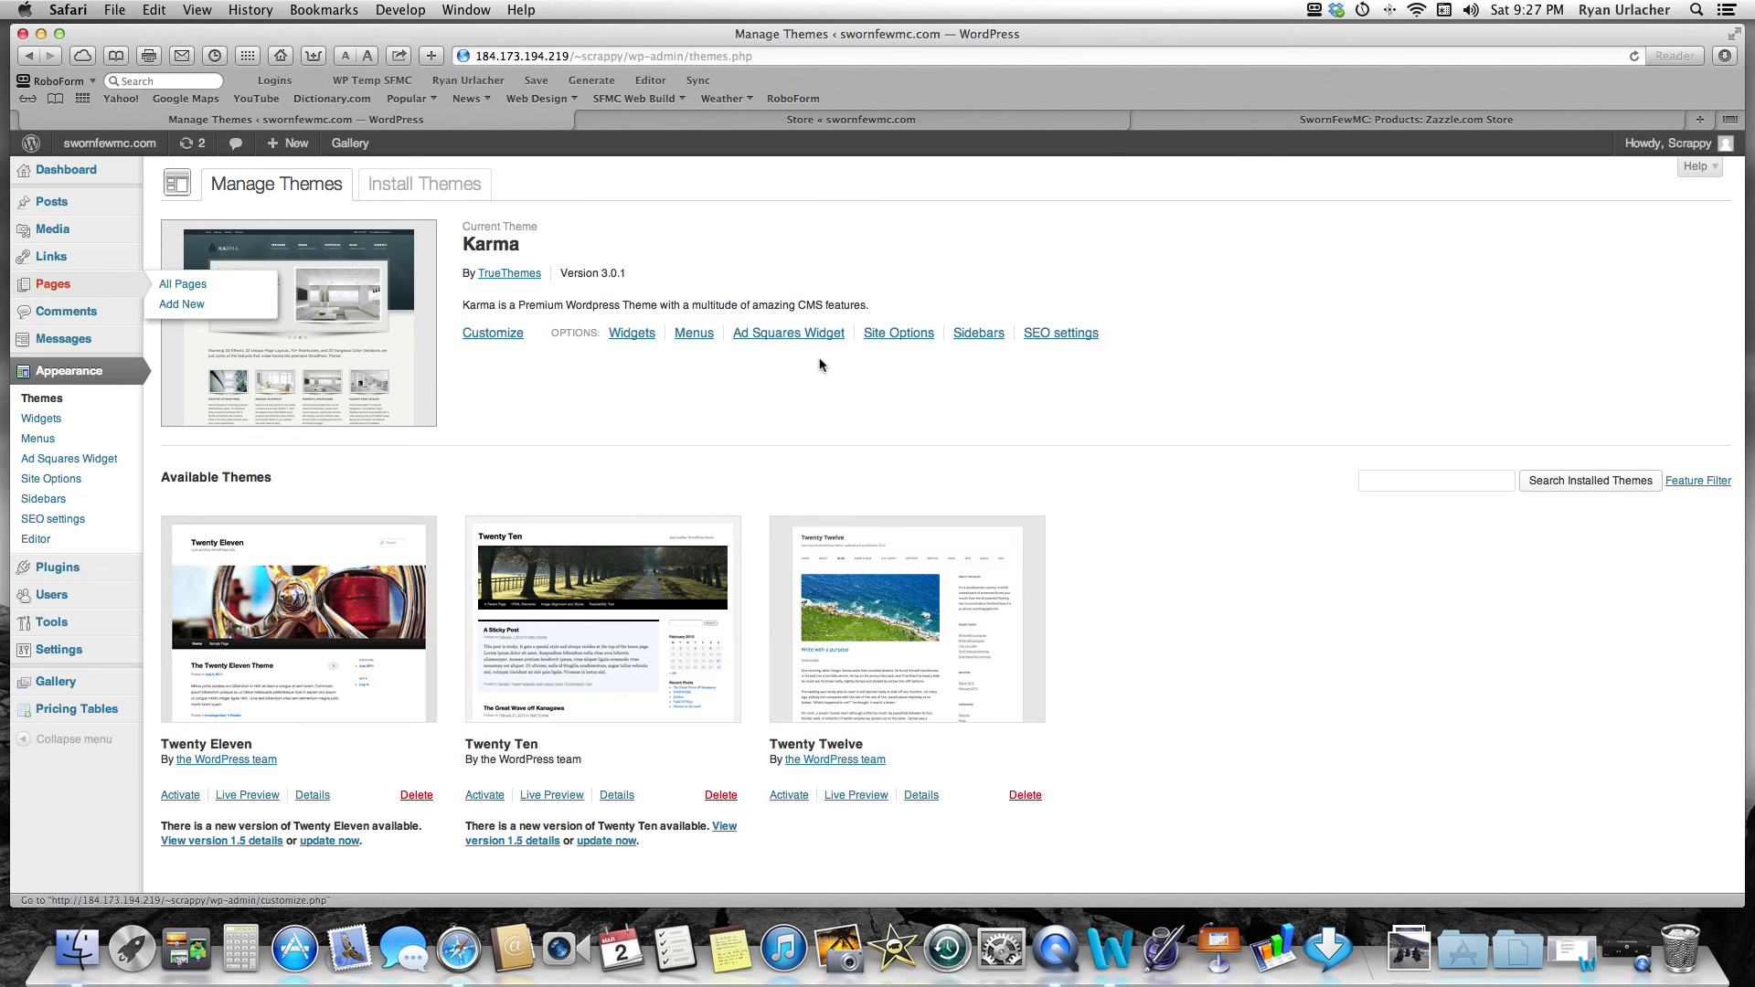
pyautogui.click(81, 295)
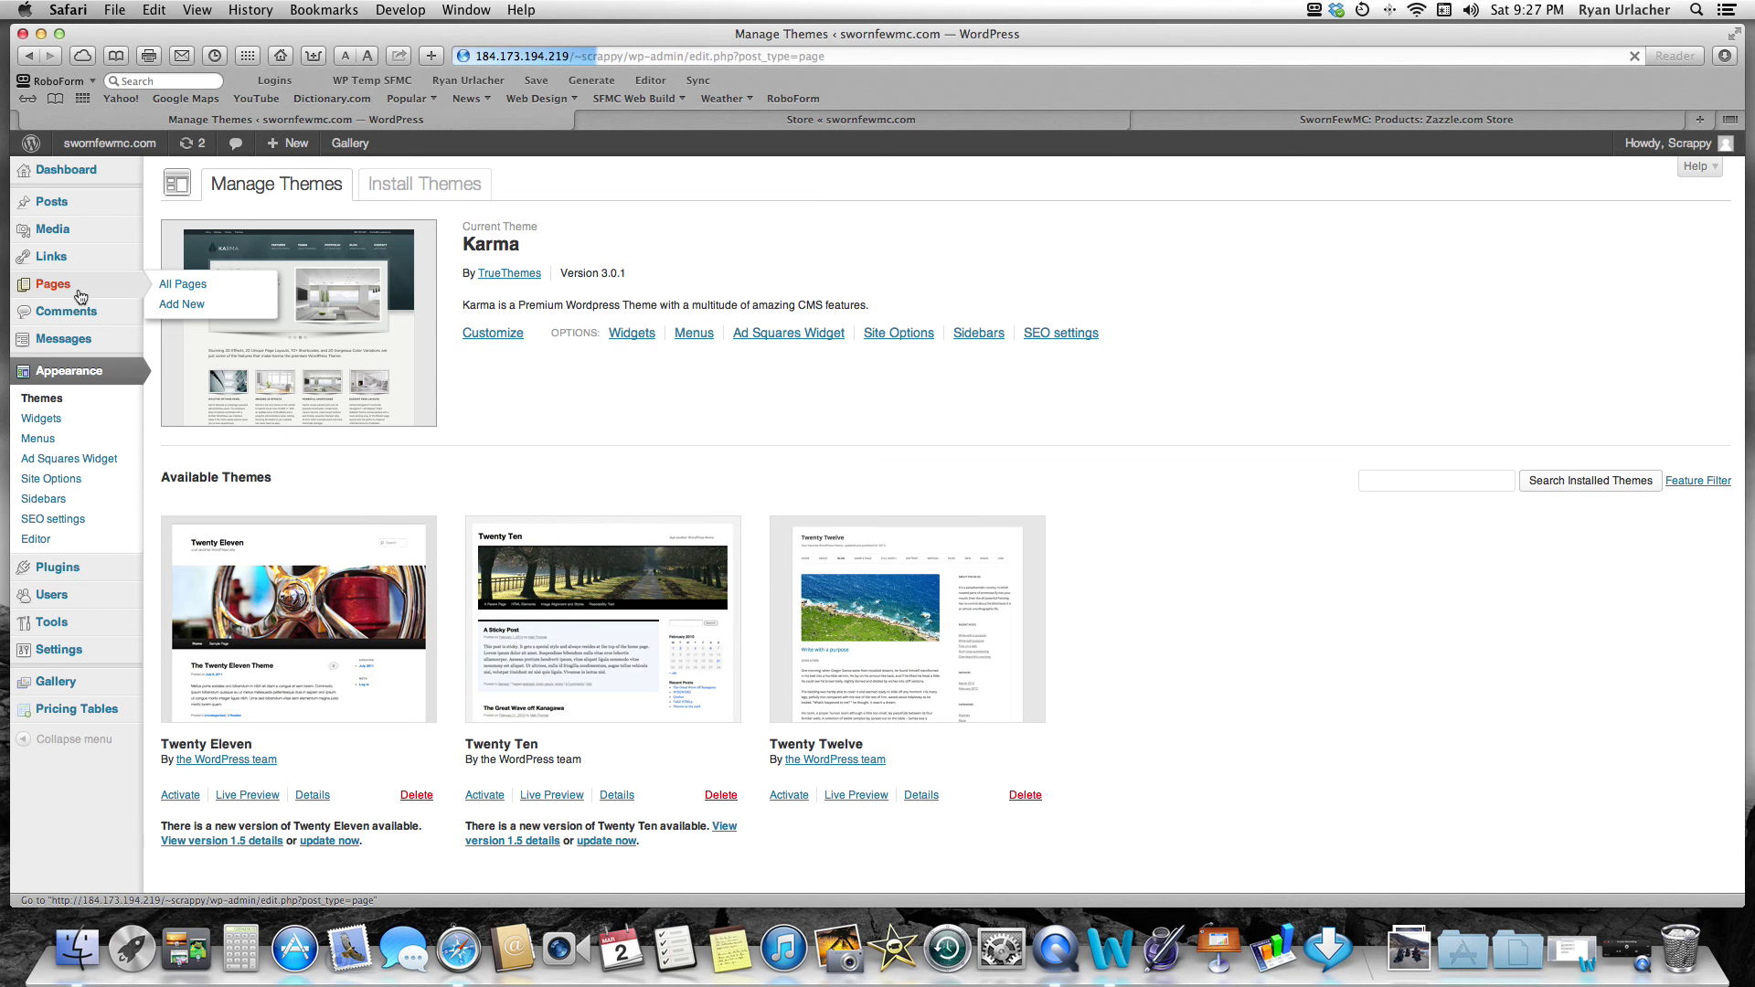
pyautogui.click(715, 126)
pyautogui.moveTo(637, 260)
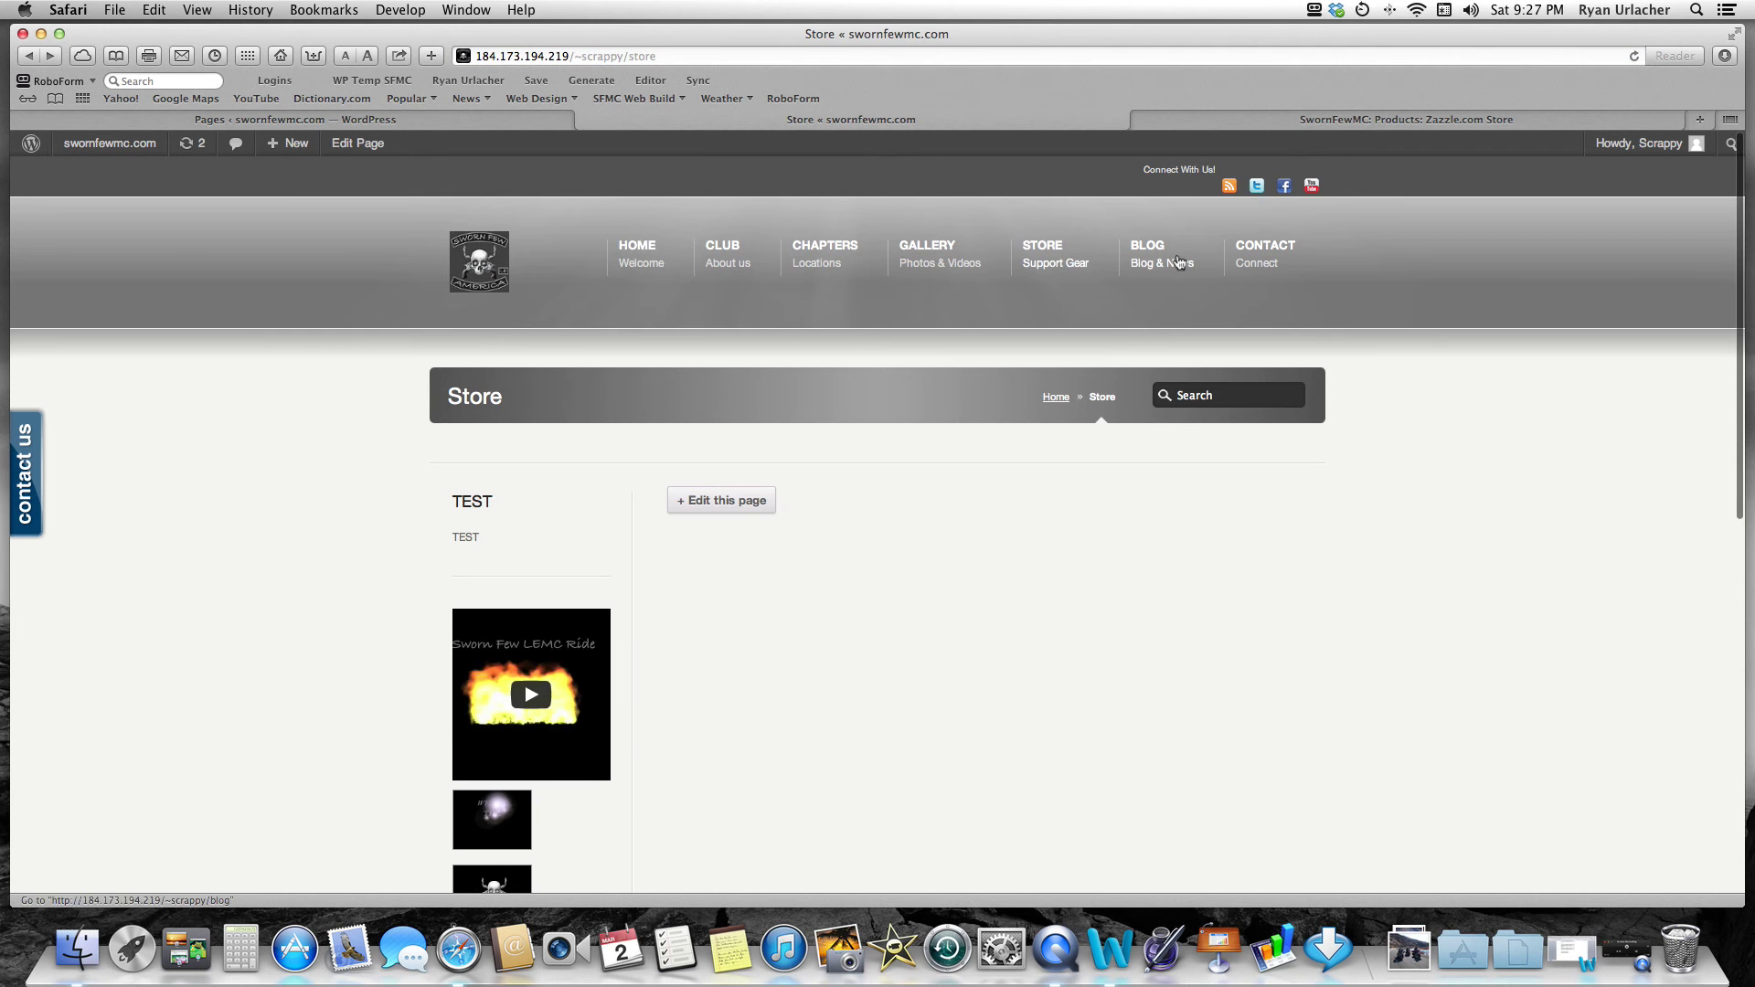
pyautogui.click(444, 119)
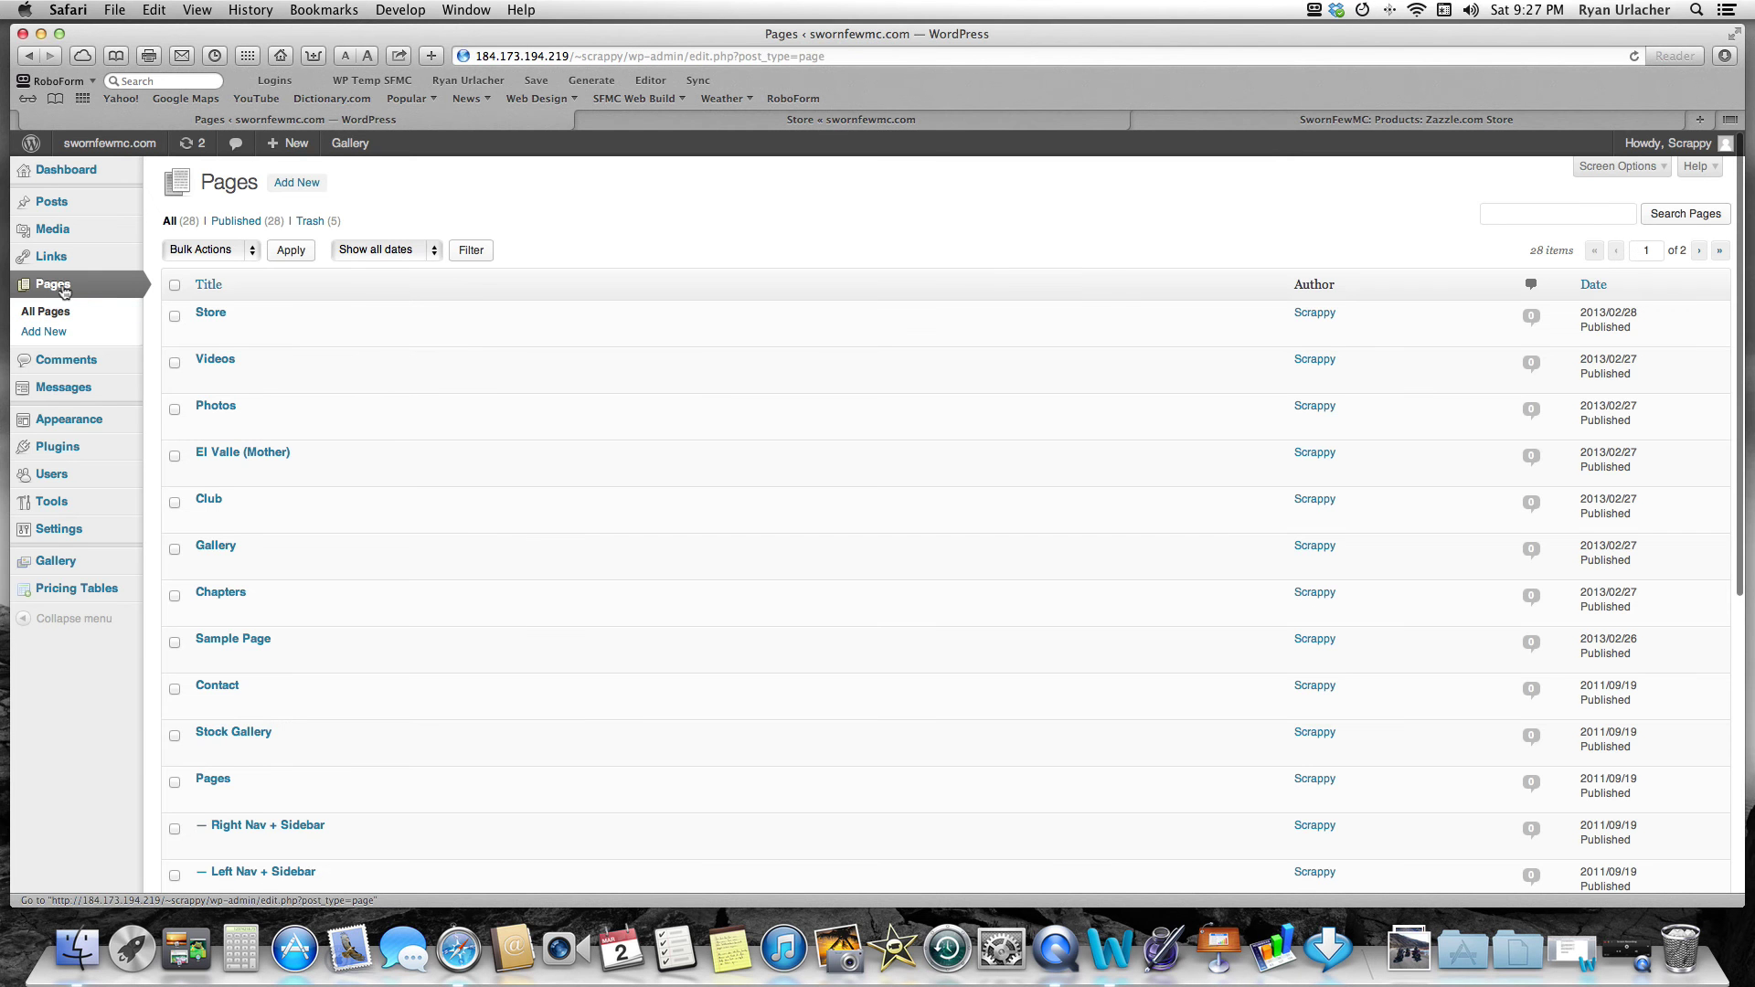
pyautogui.click(207, 331)
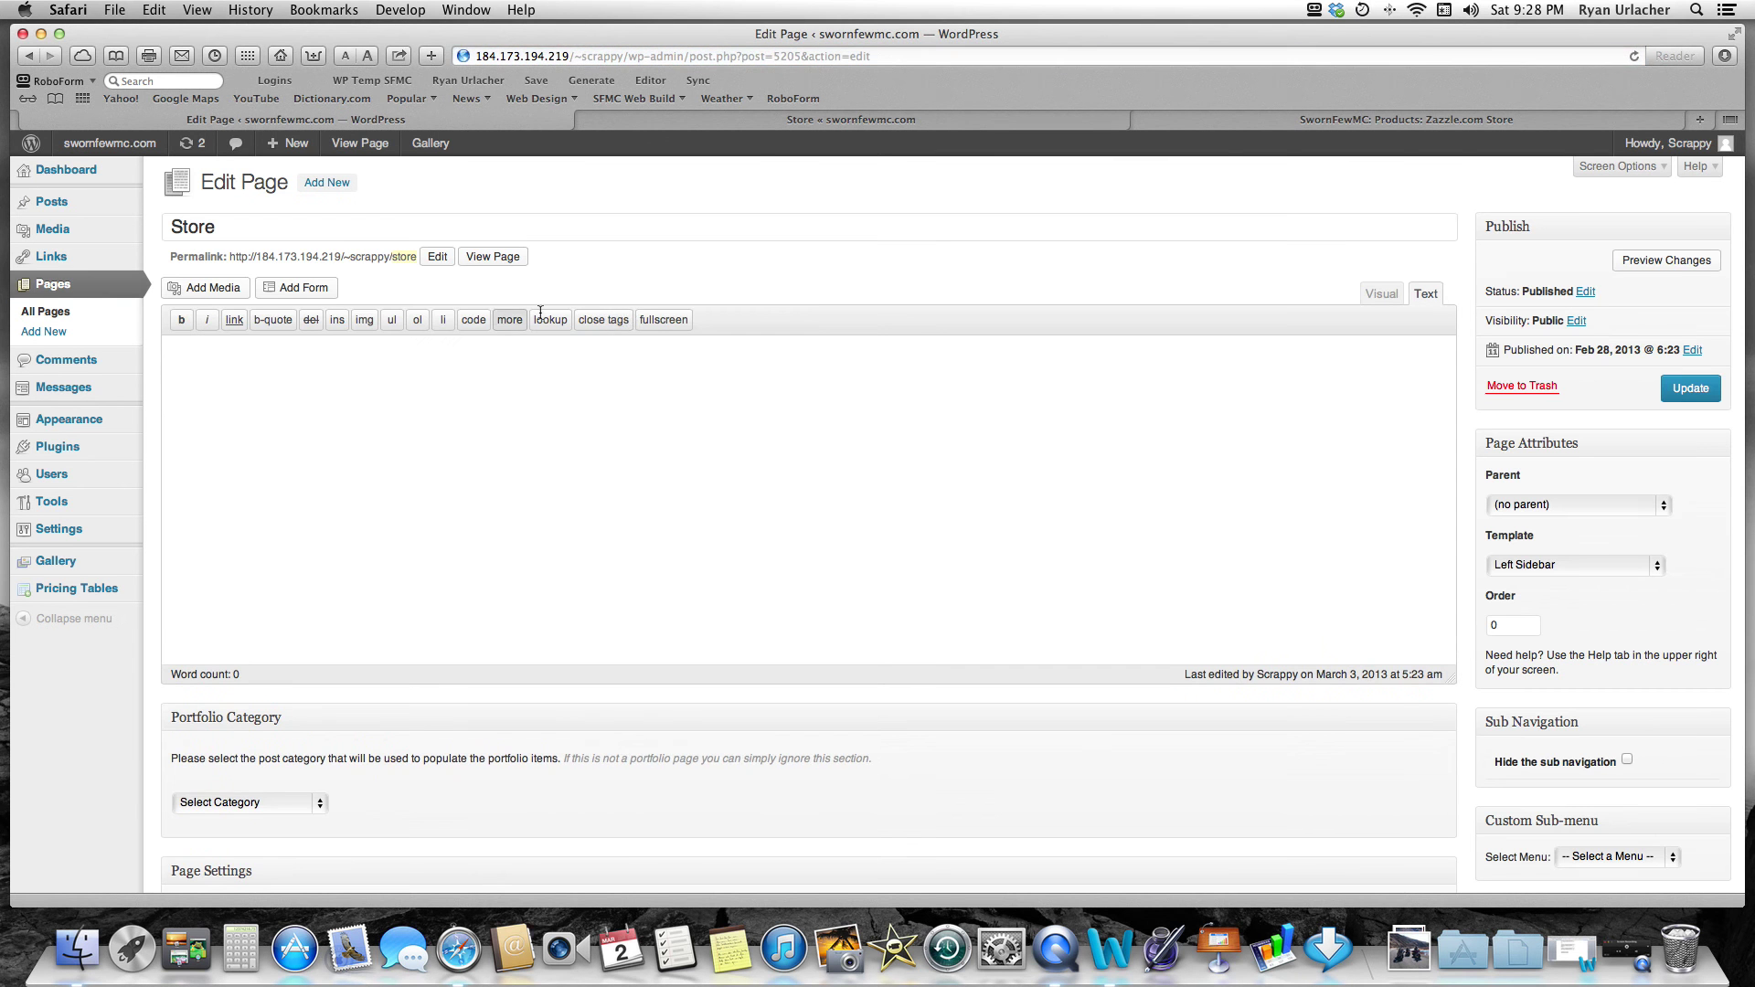
# - Put the Store page editor in Visual mode and bring up the Karma Shortcodes dialog
pyautogui.click(1385, 294)
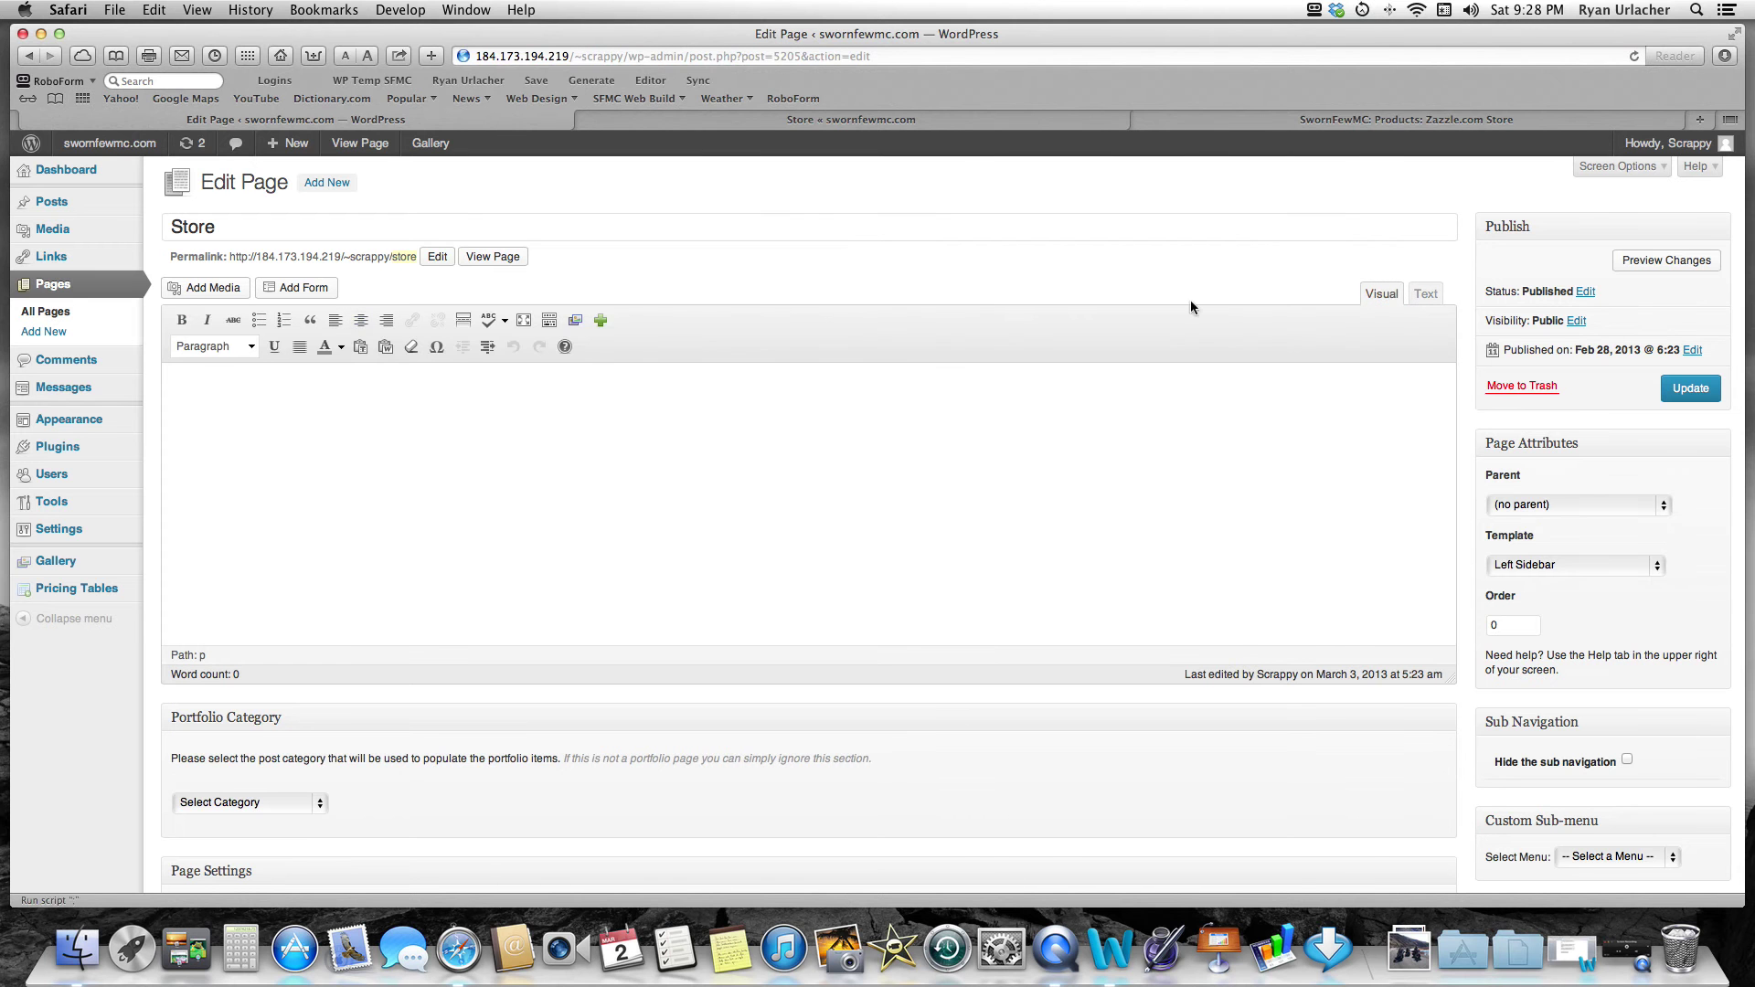
pyautogui.click(601, 322)
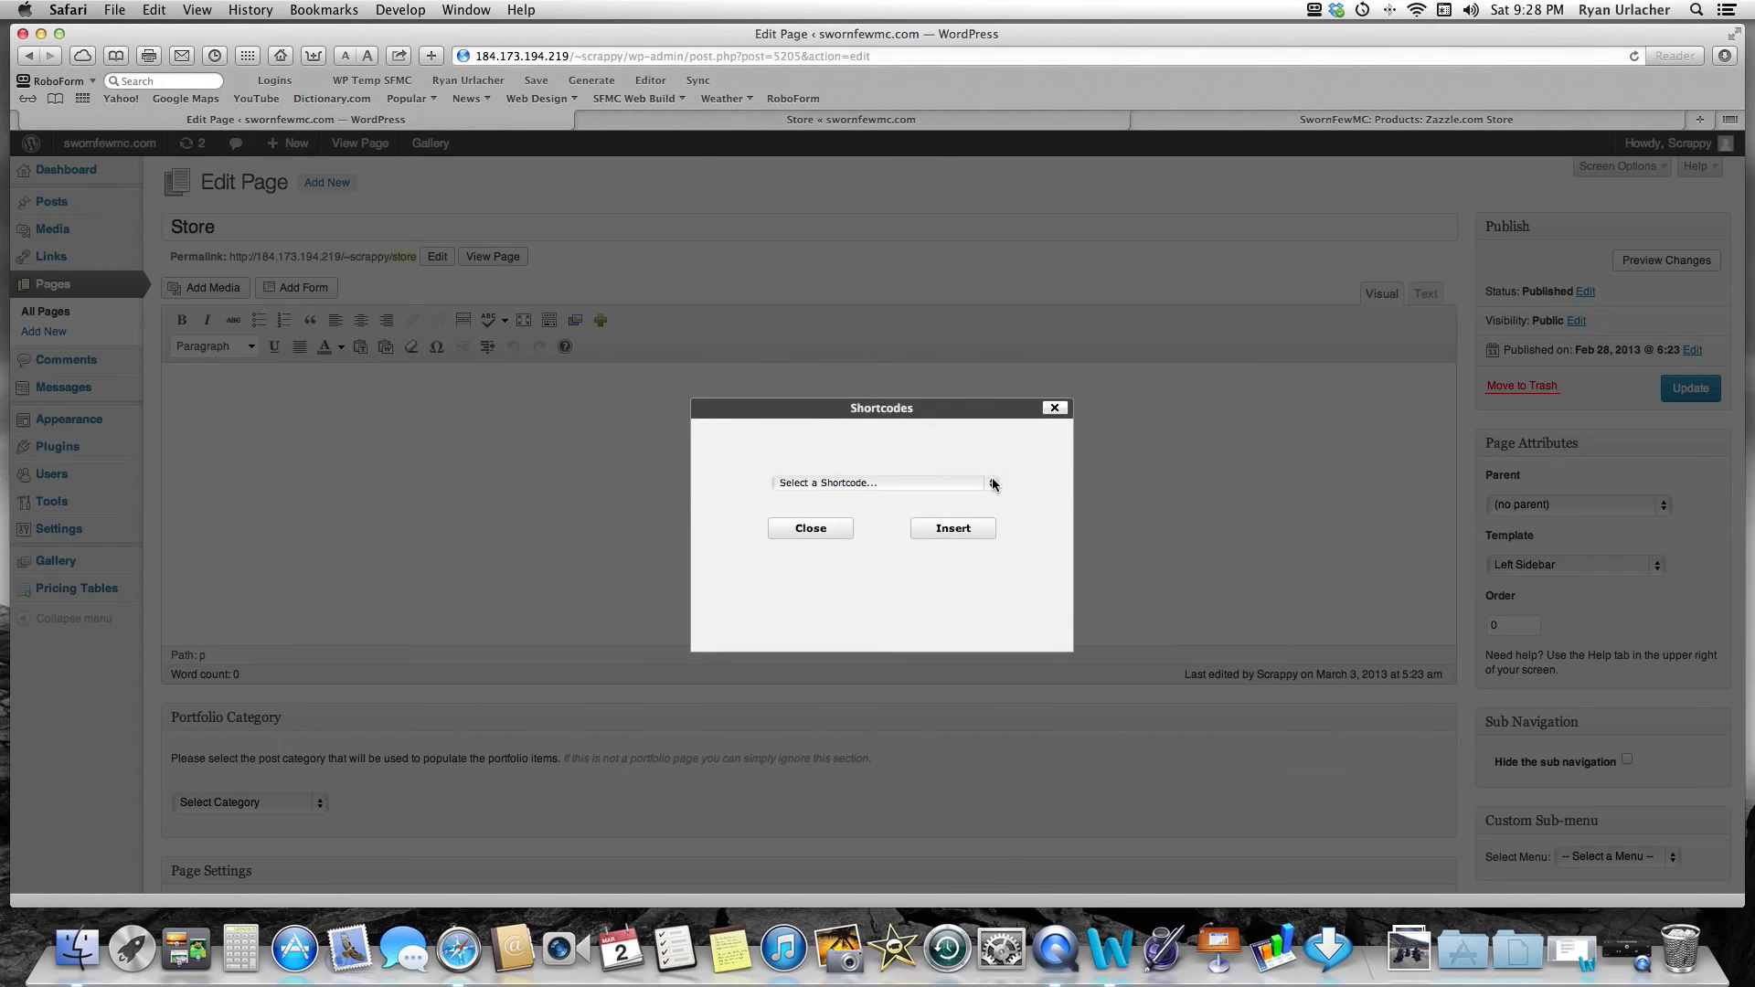
# - Insert the Karma '2 Columns' shortcode, creating one_half and one_half_last placeholder blocks
pyautogui.click(993, 484)
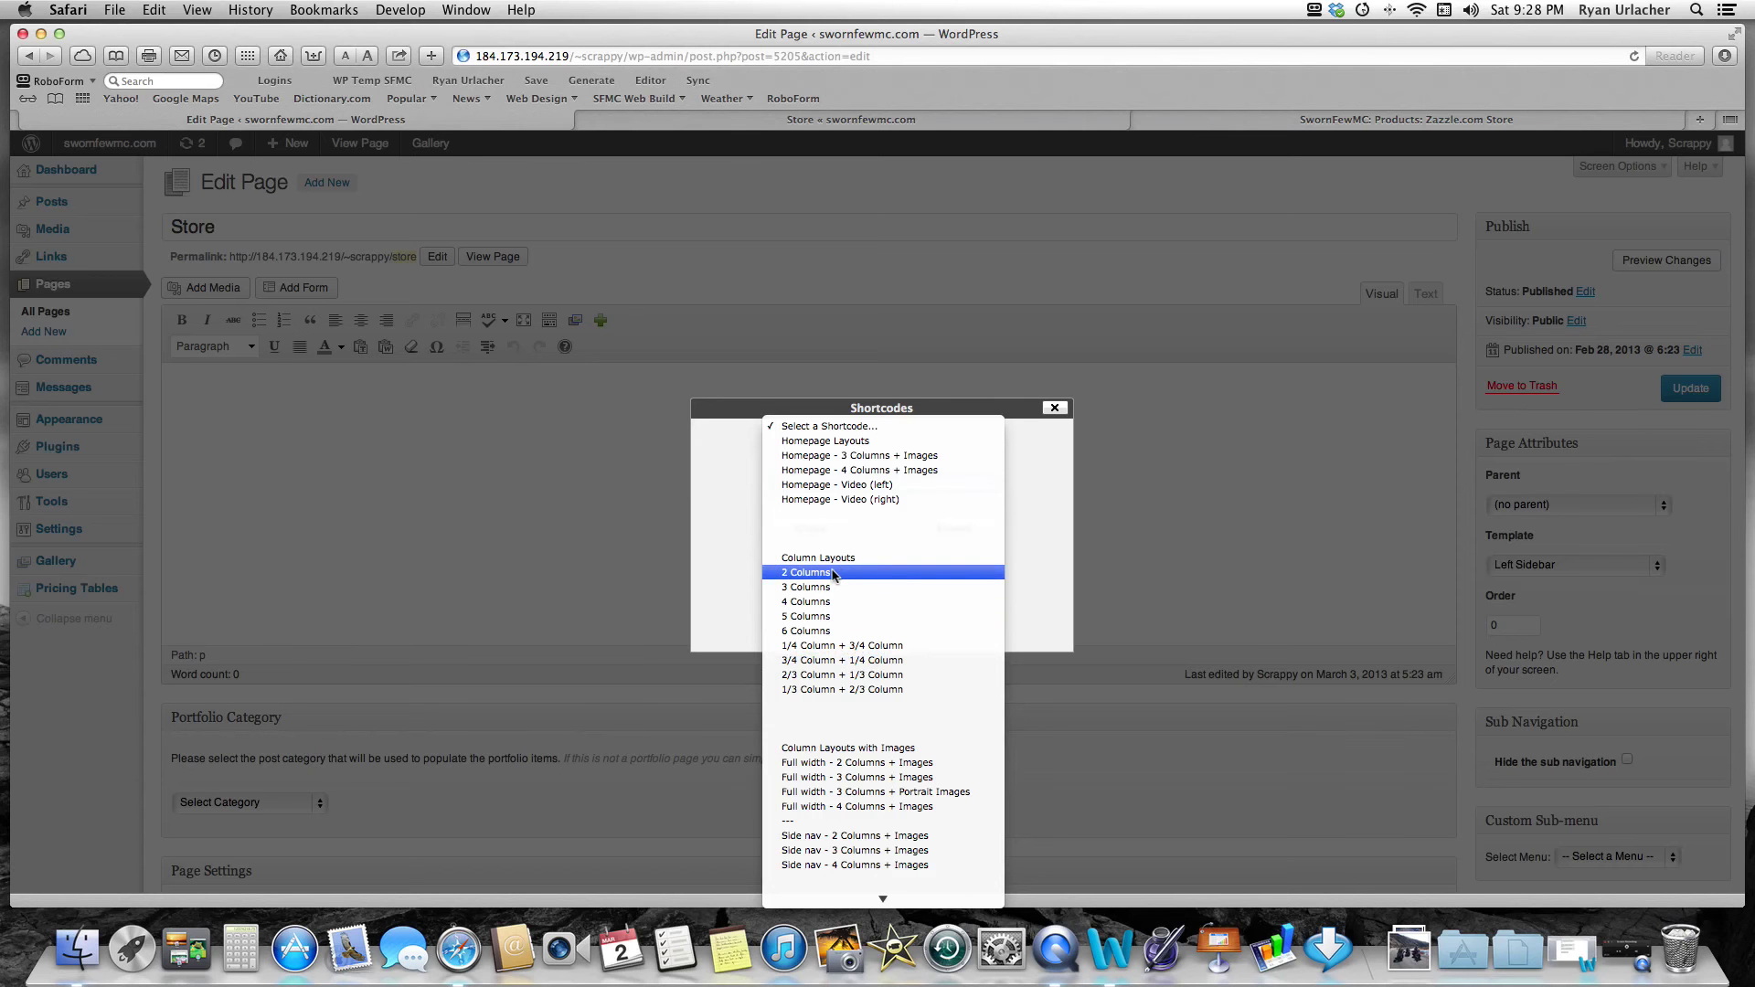
pyautogui.click(832, 572)
pyautogui.click(955, 528)
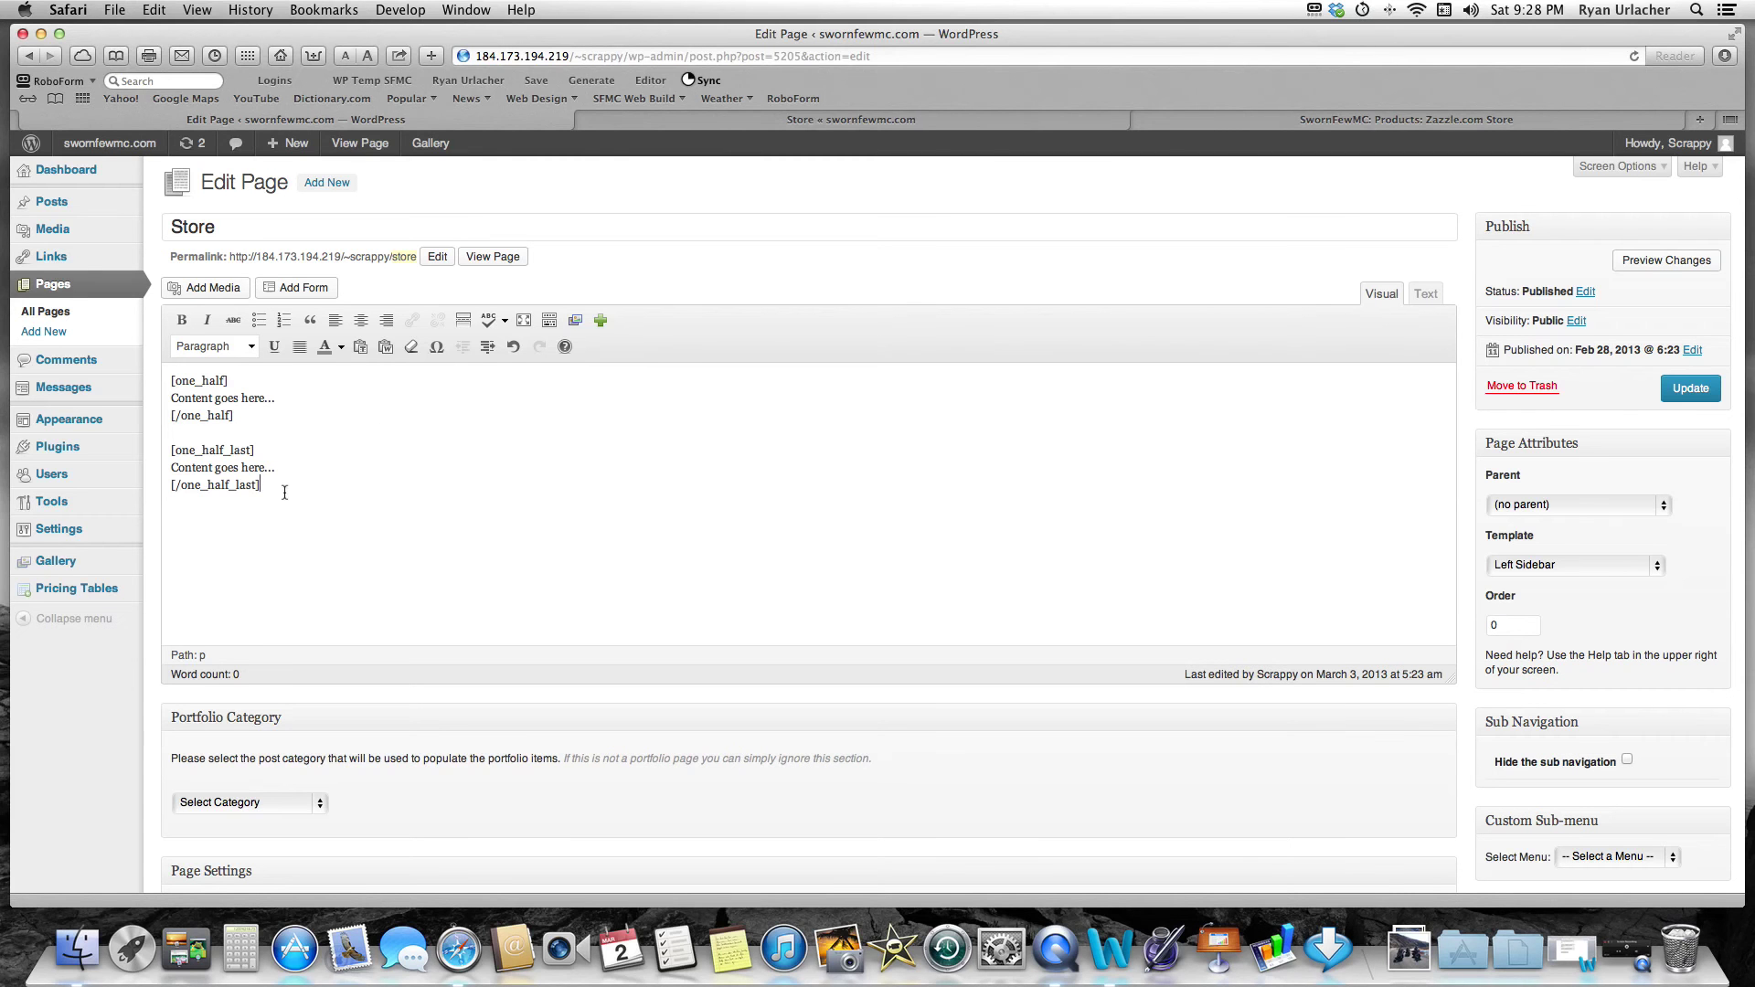
# - Reload the live Store page to show two 'Content goes here...' columns beside the TEST sidebar
pyautogui.moveTo(279, 486); pyautogui.dragTo(174, 483)
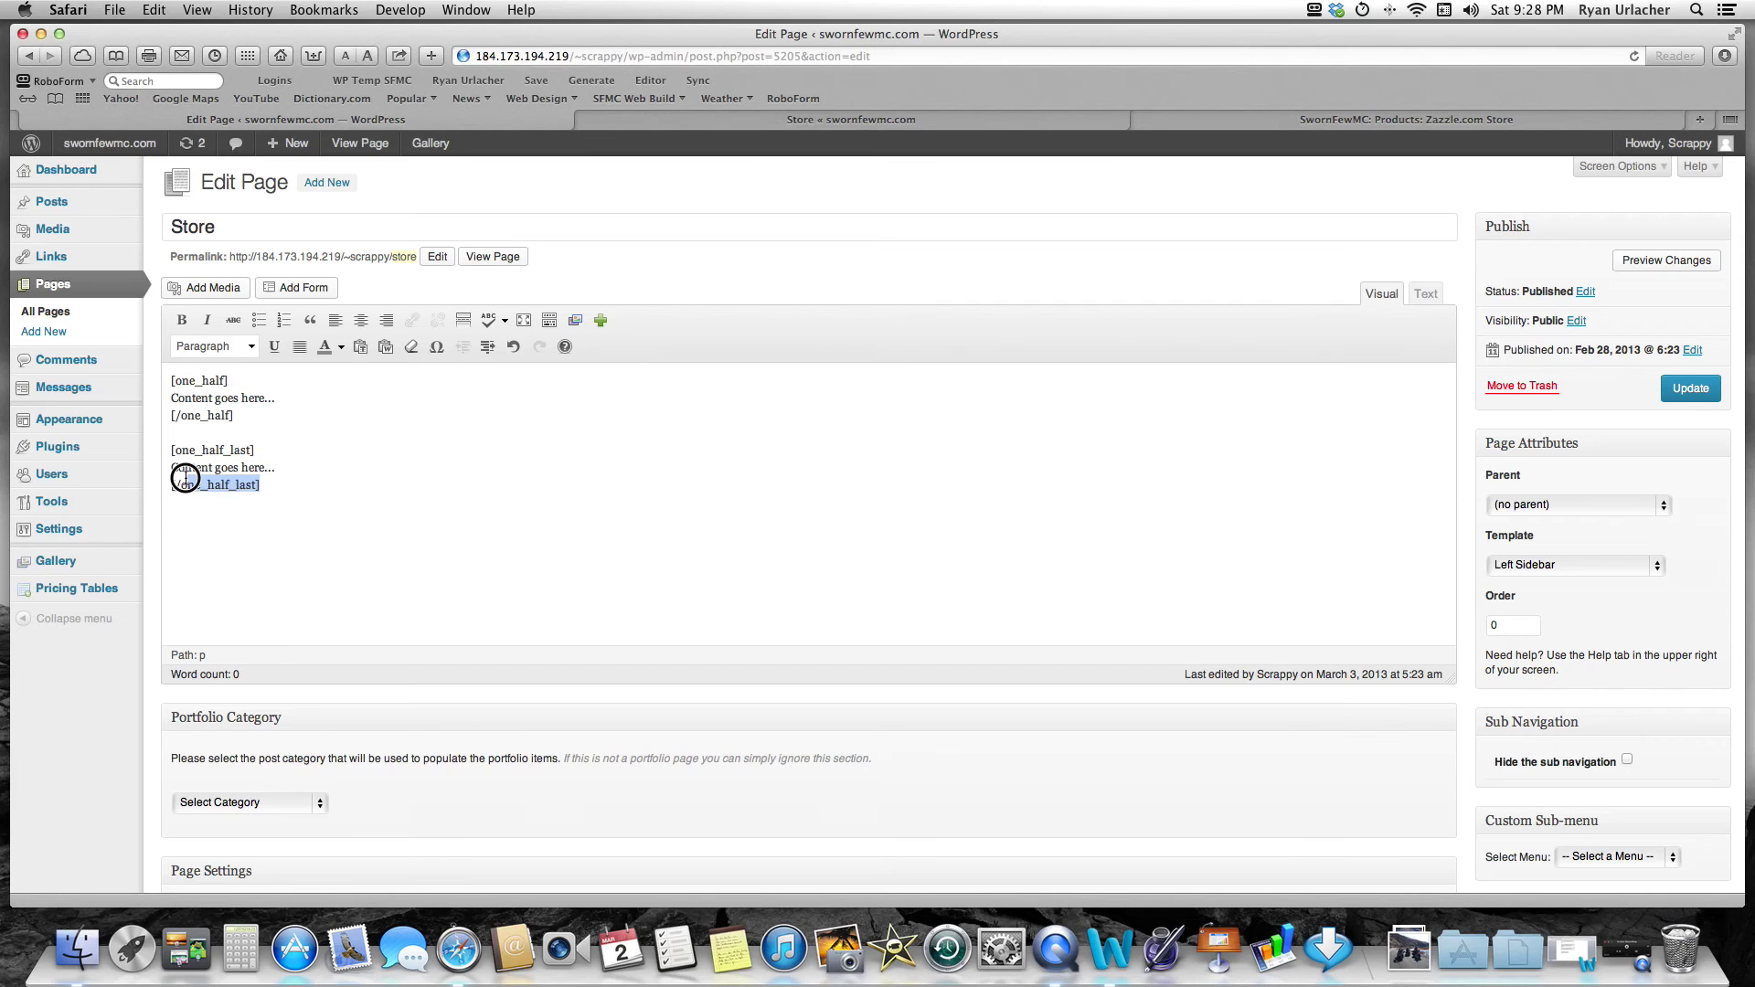
pyautogui.click(277, 484)
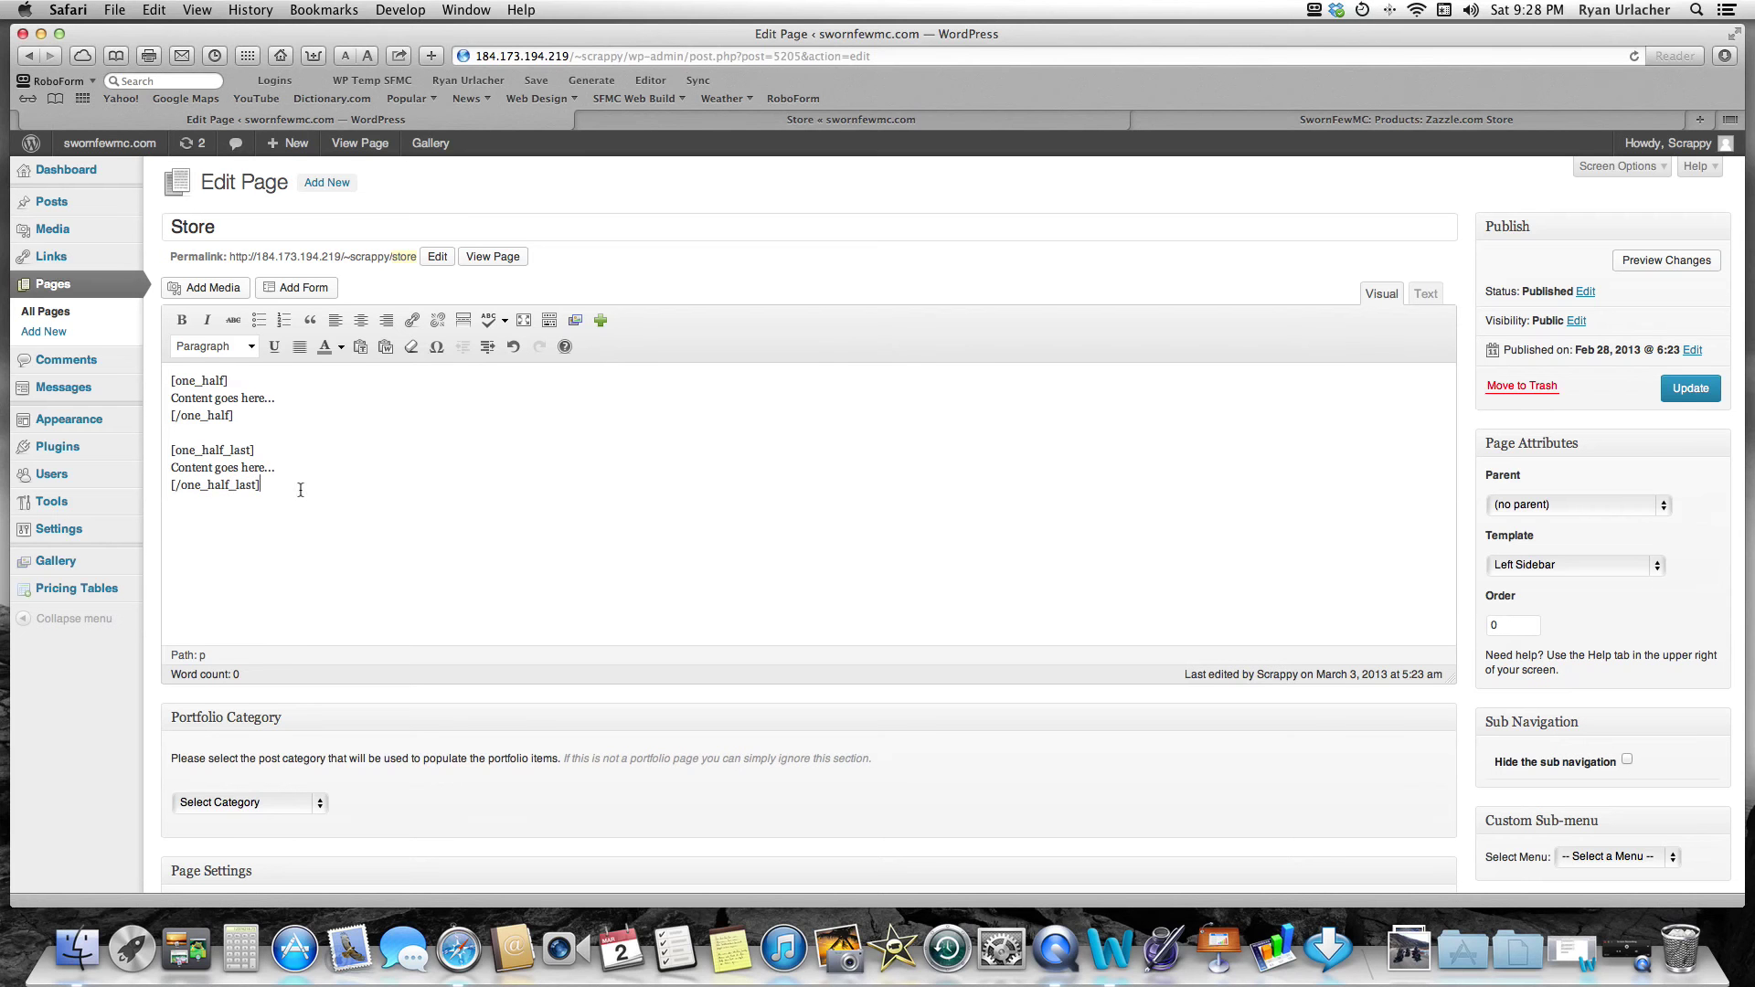
pyautogui.click(745, 126)
pyautogui.click(1634, 57)
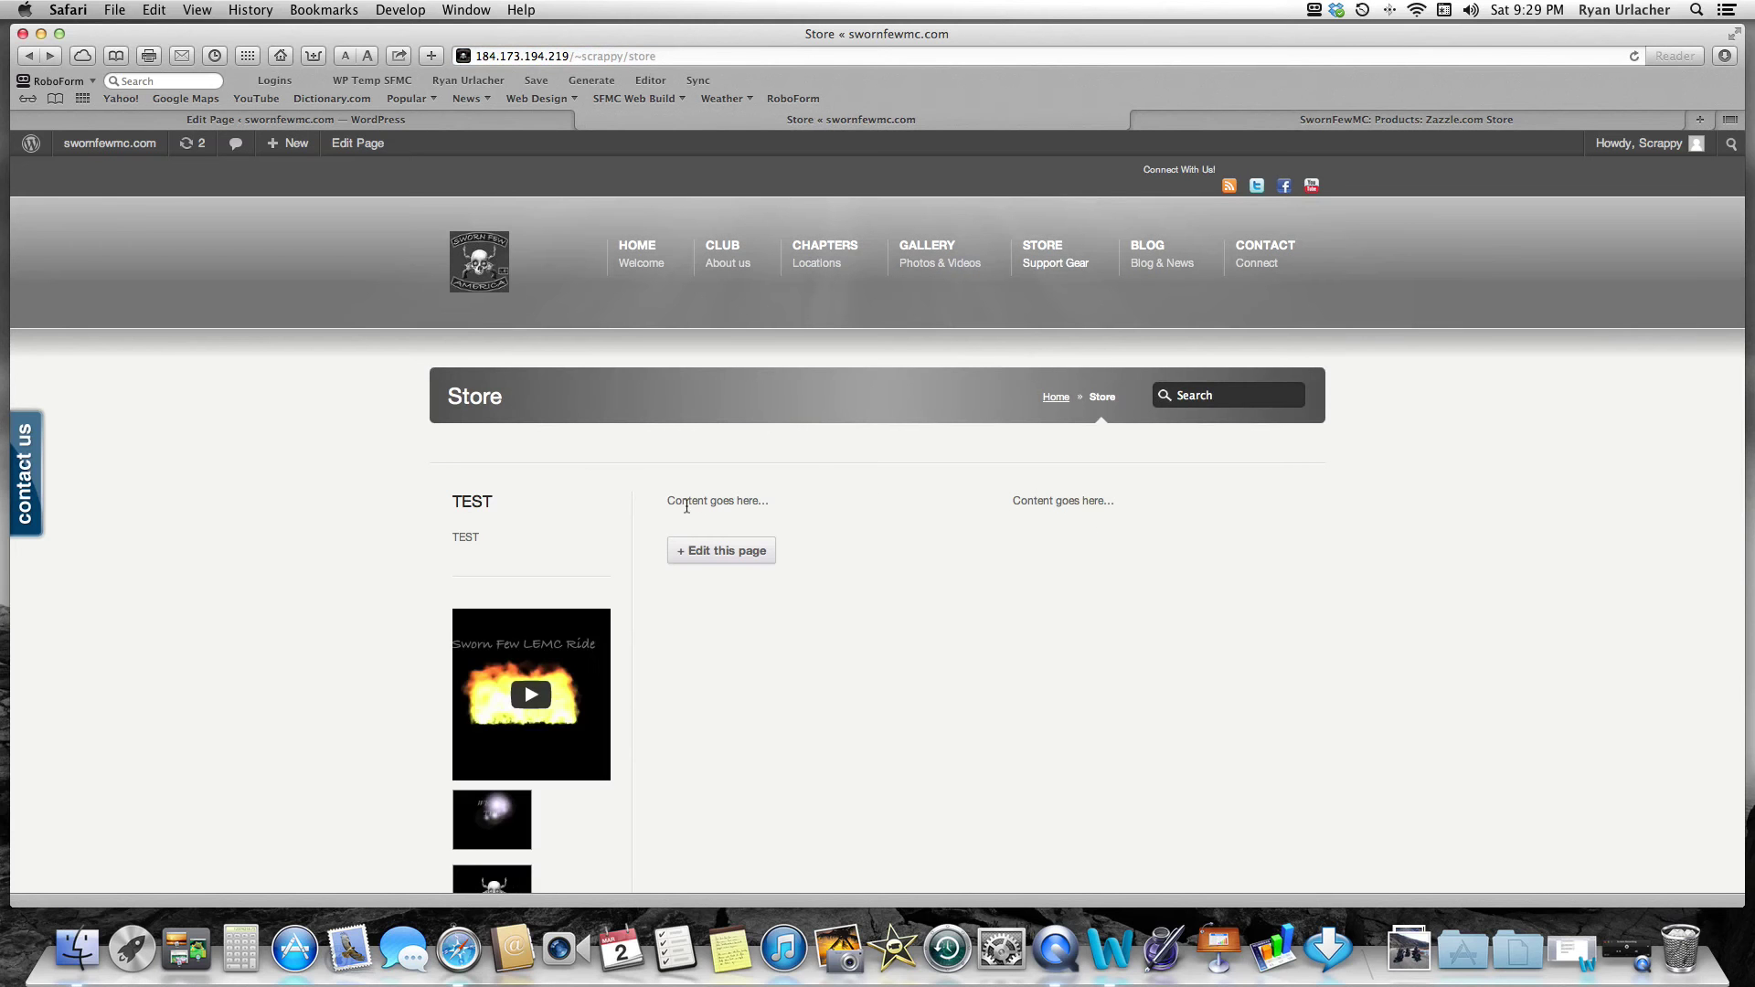
# - After checking the live page, select all the two-column shortcode text in the Store page editor
pyautogui.click(439, 121)
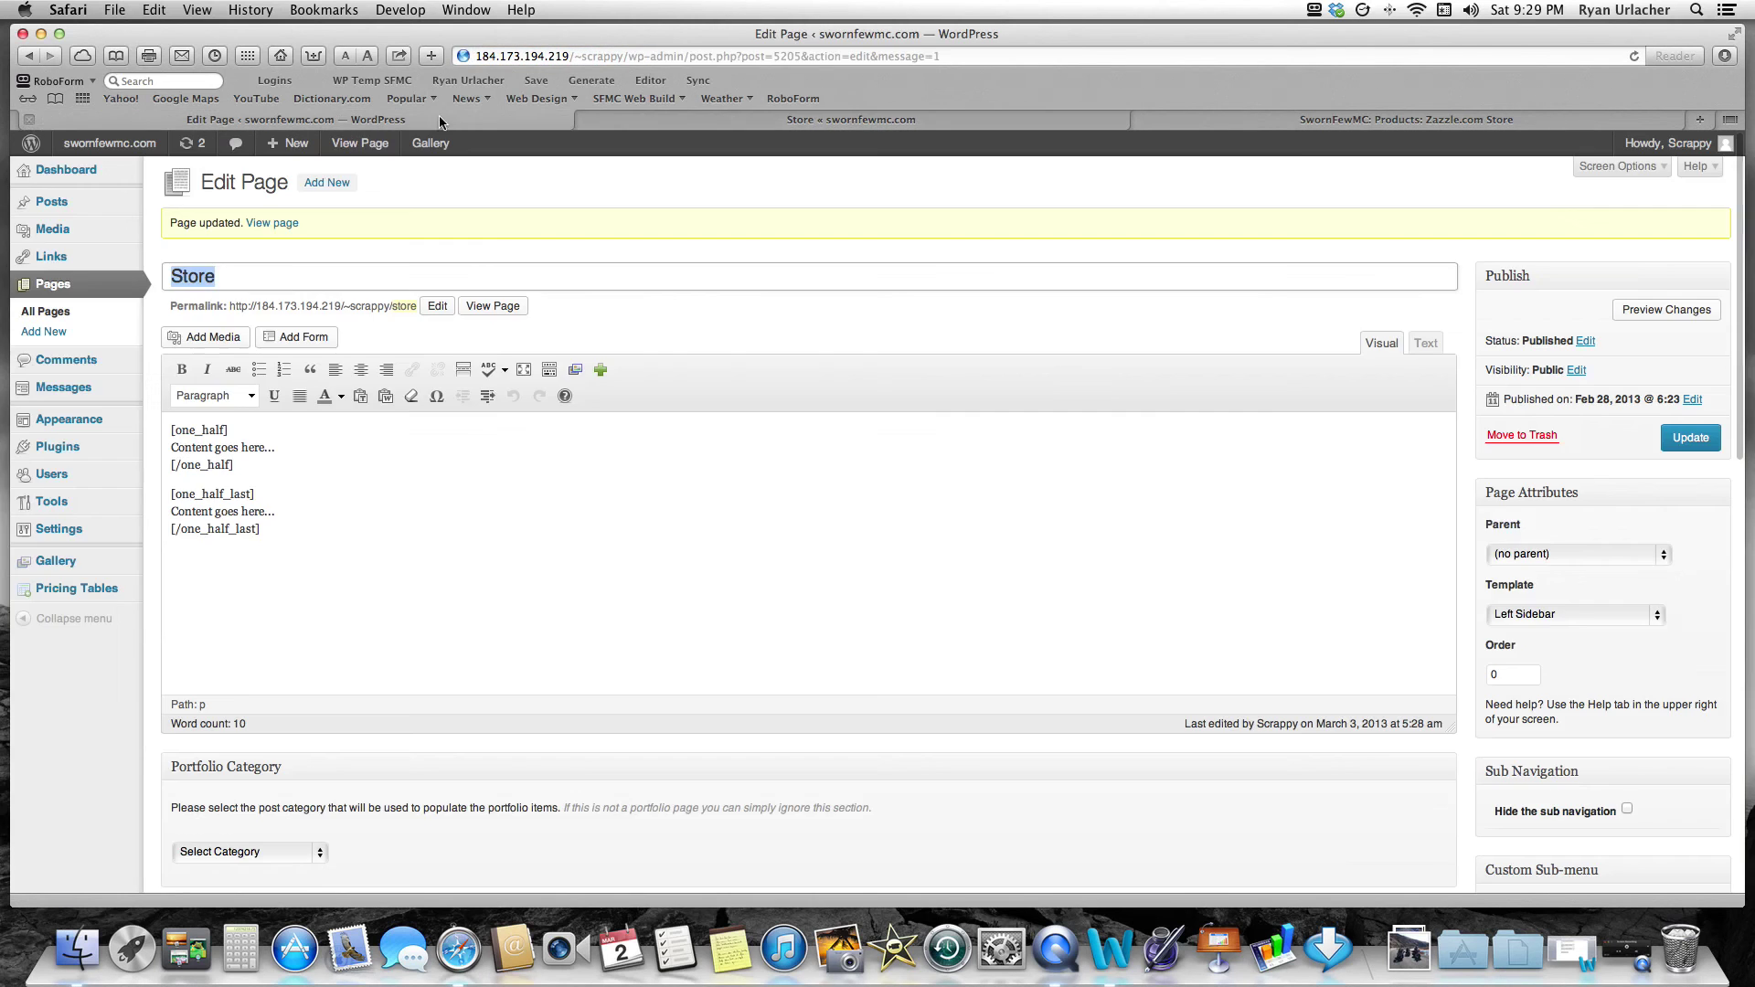
pyautogui.doubleClick(197, 450)
pyautogui.moveTo(197, 450); pyautogui.dragTo(245, 451)
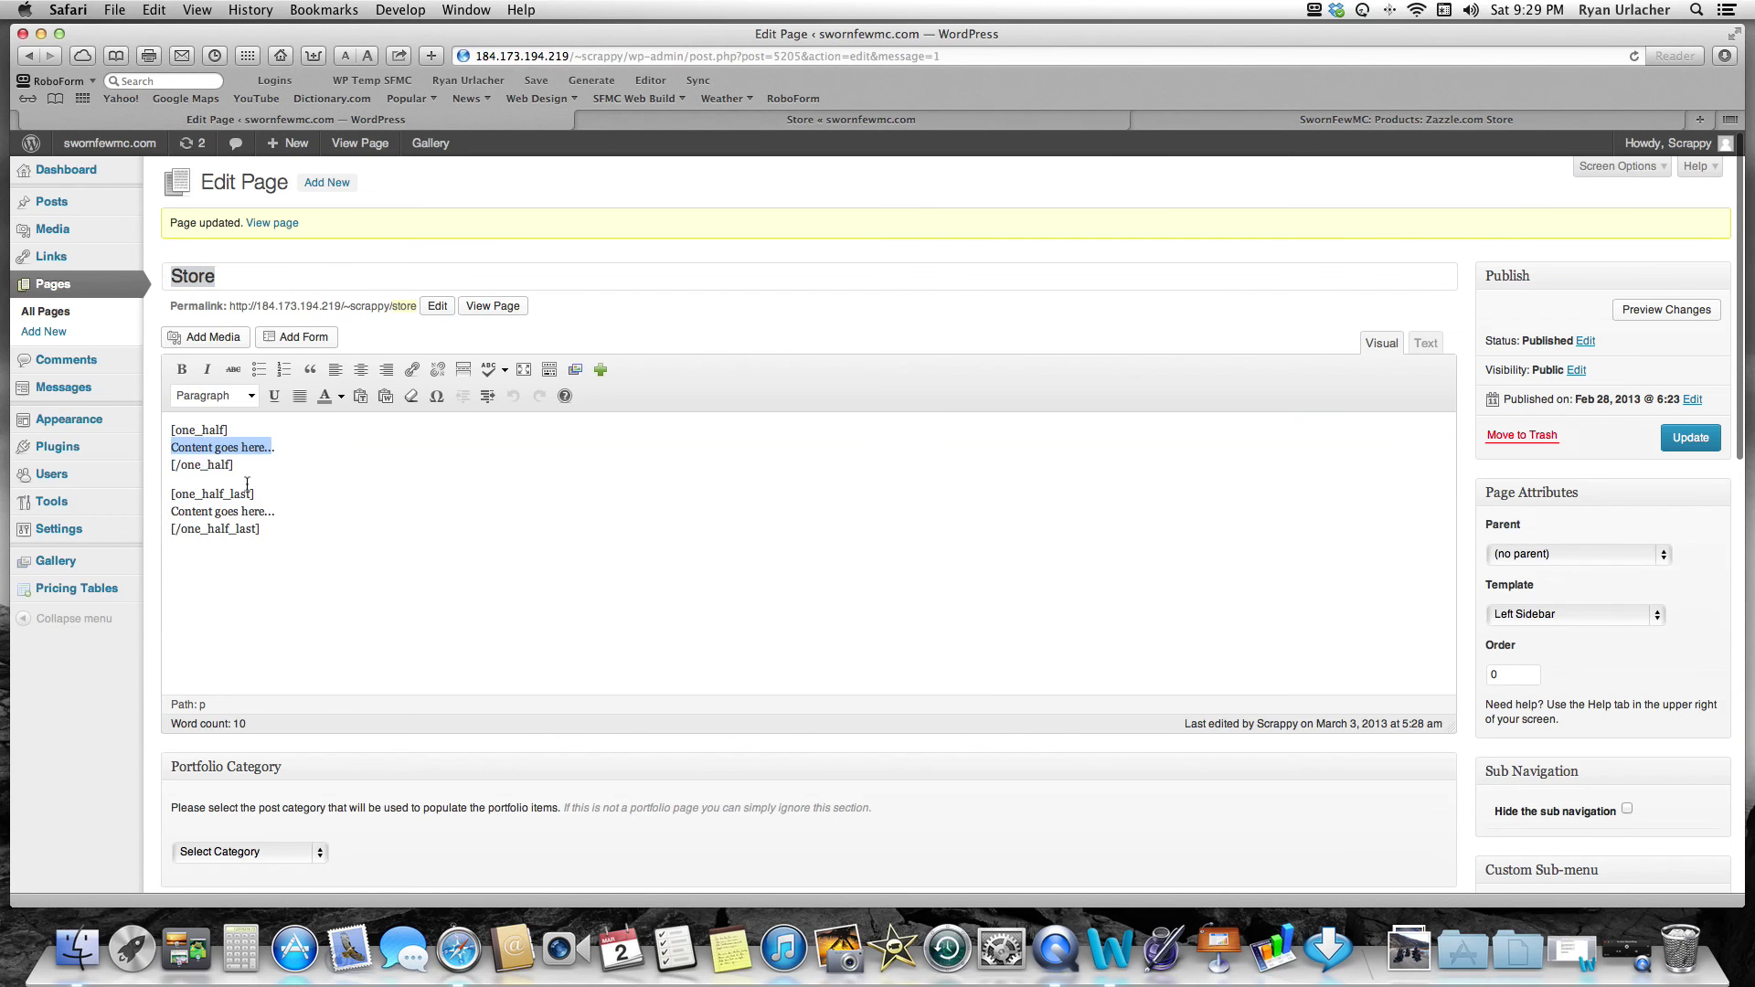
pyautogui.click(678, 123)
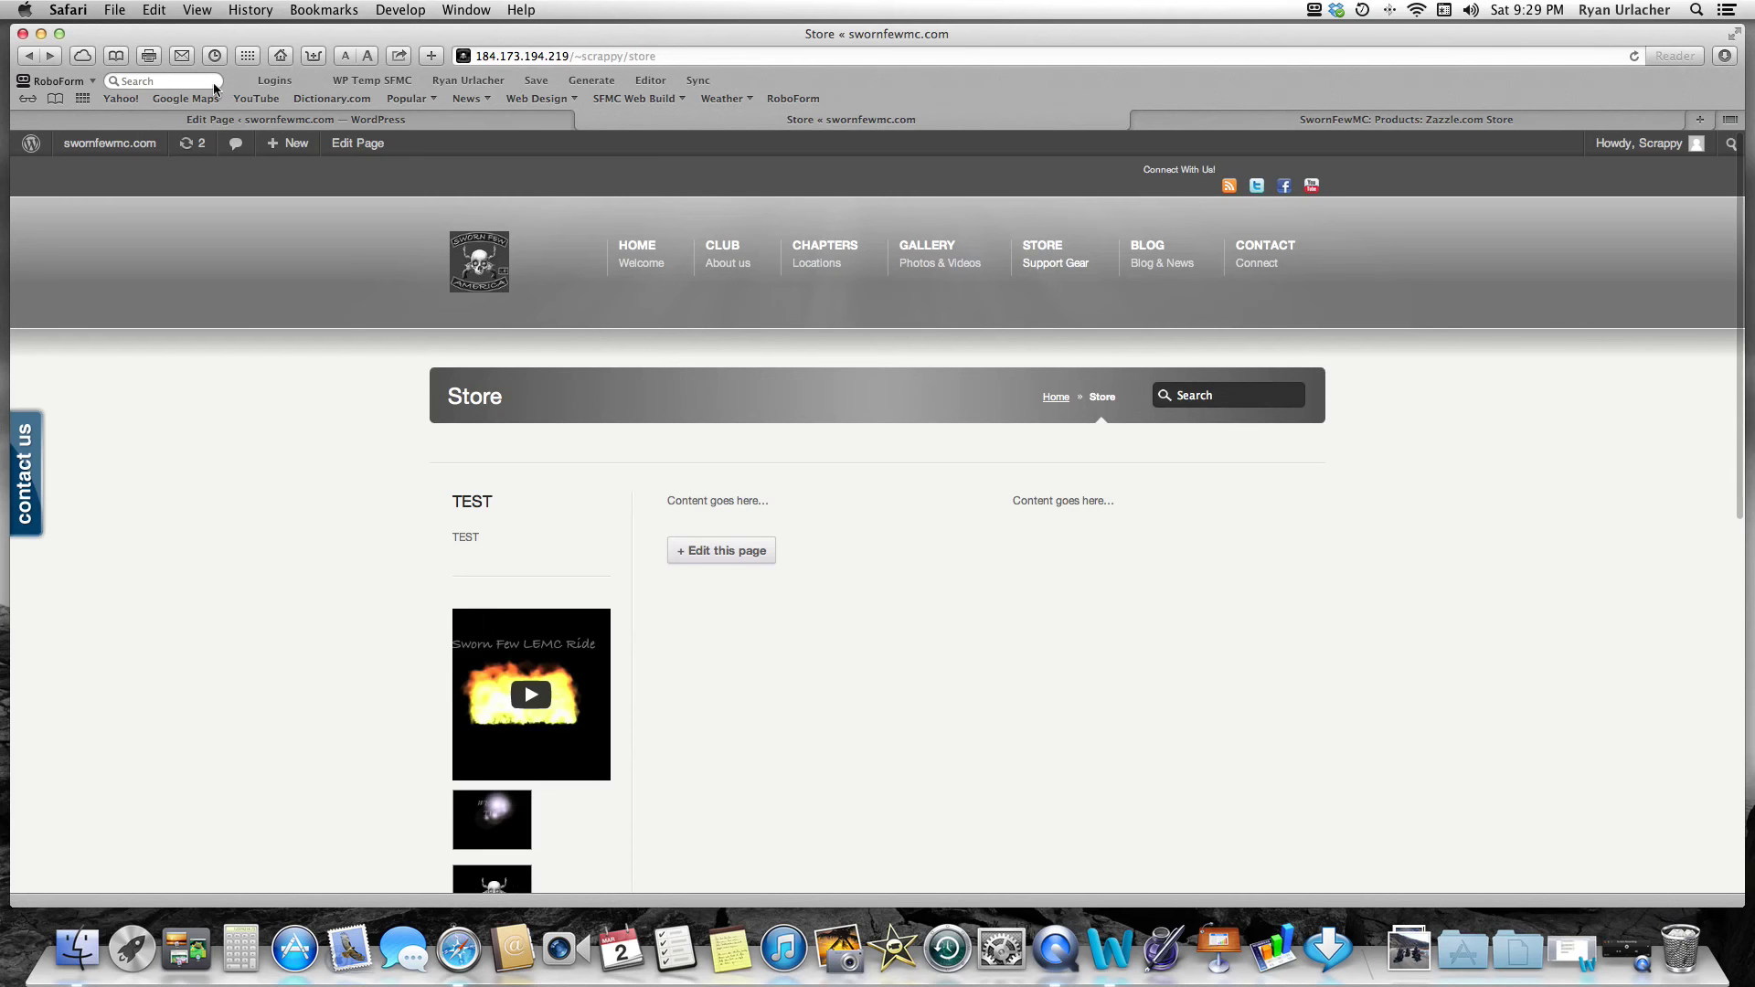
pyautogui.click(239, 119)
pyautogui.click(291, 536)
pyautogui.moveTo(291, 537); pyautogui.dragTo(151, 428)
pyautogui.press('super+c')
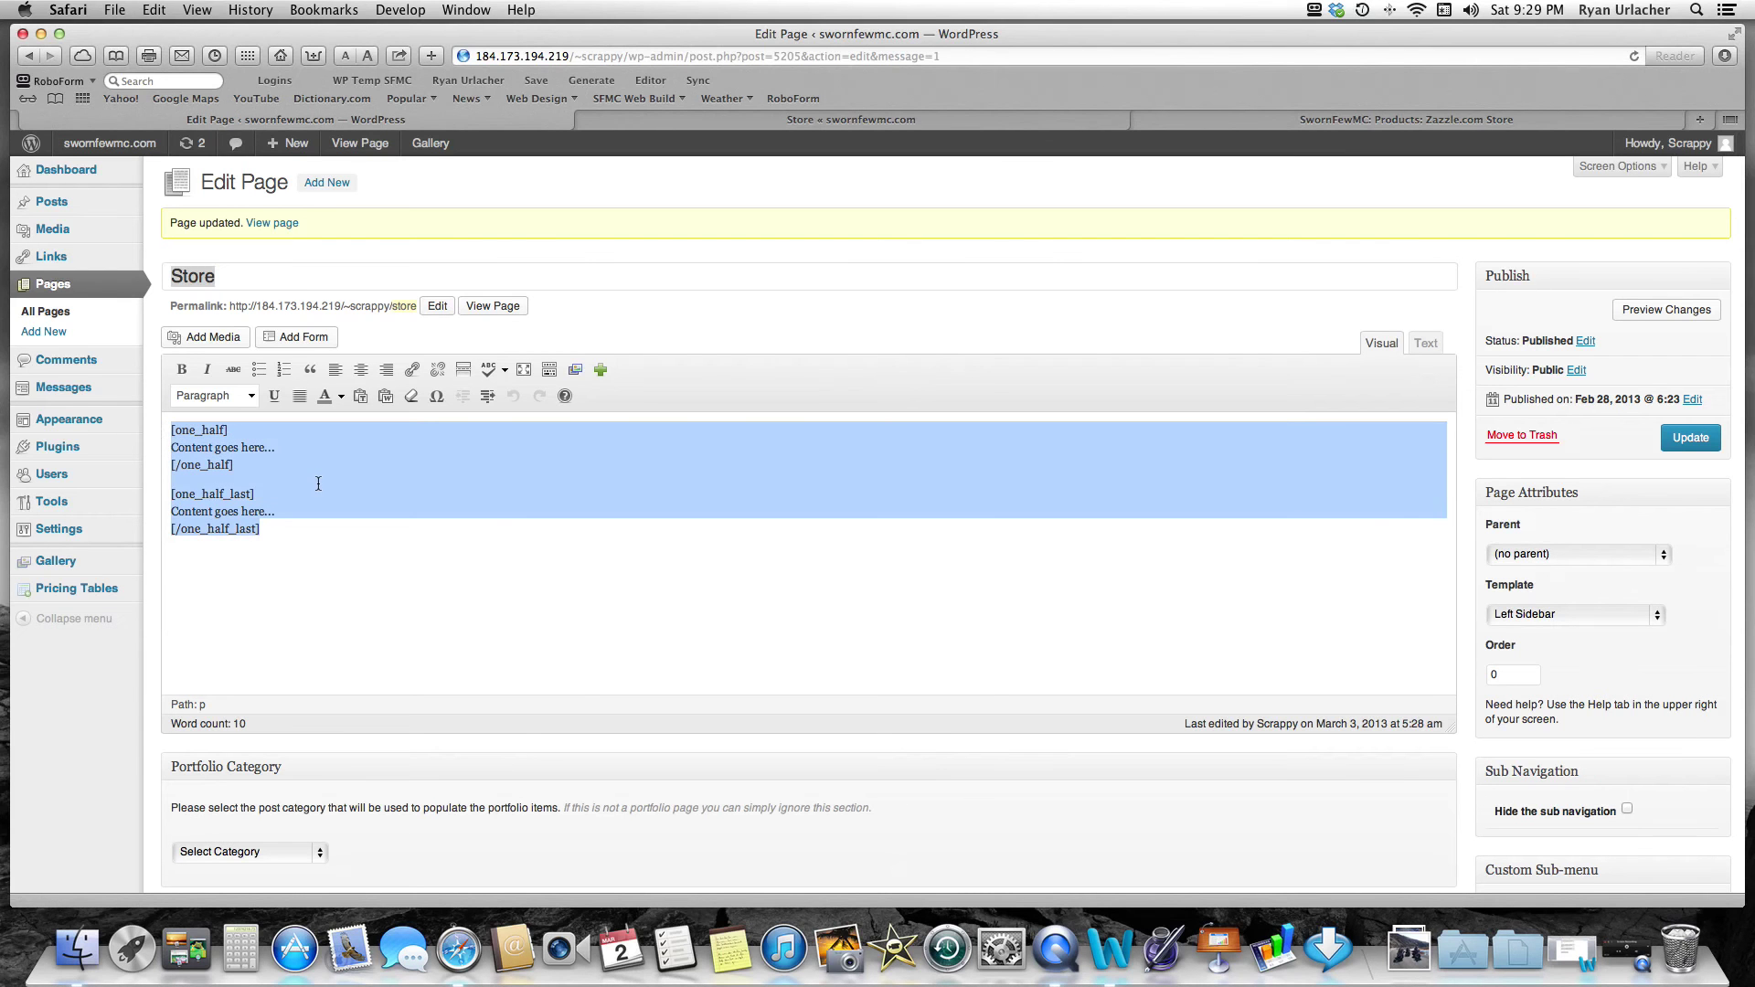
# - Paste a second copy of the one_half / one_half_last blocks after the first
pyautogui.click(279, 526)
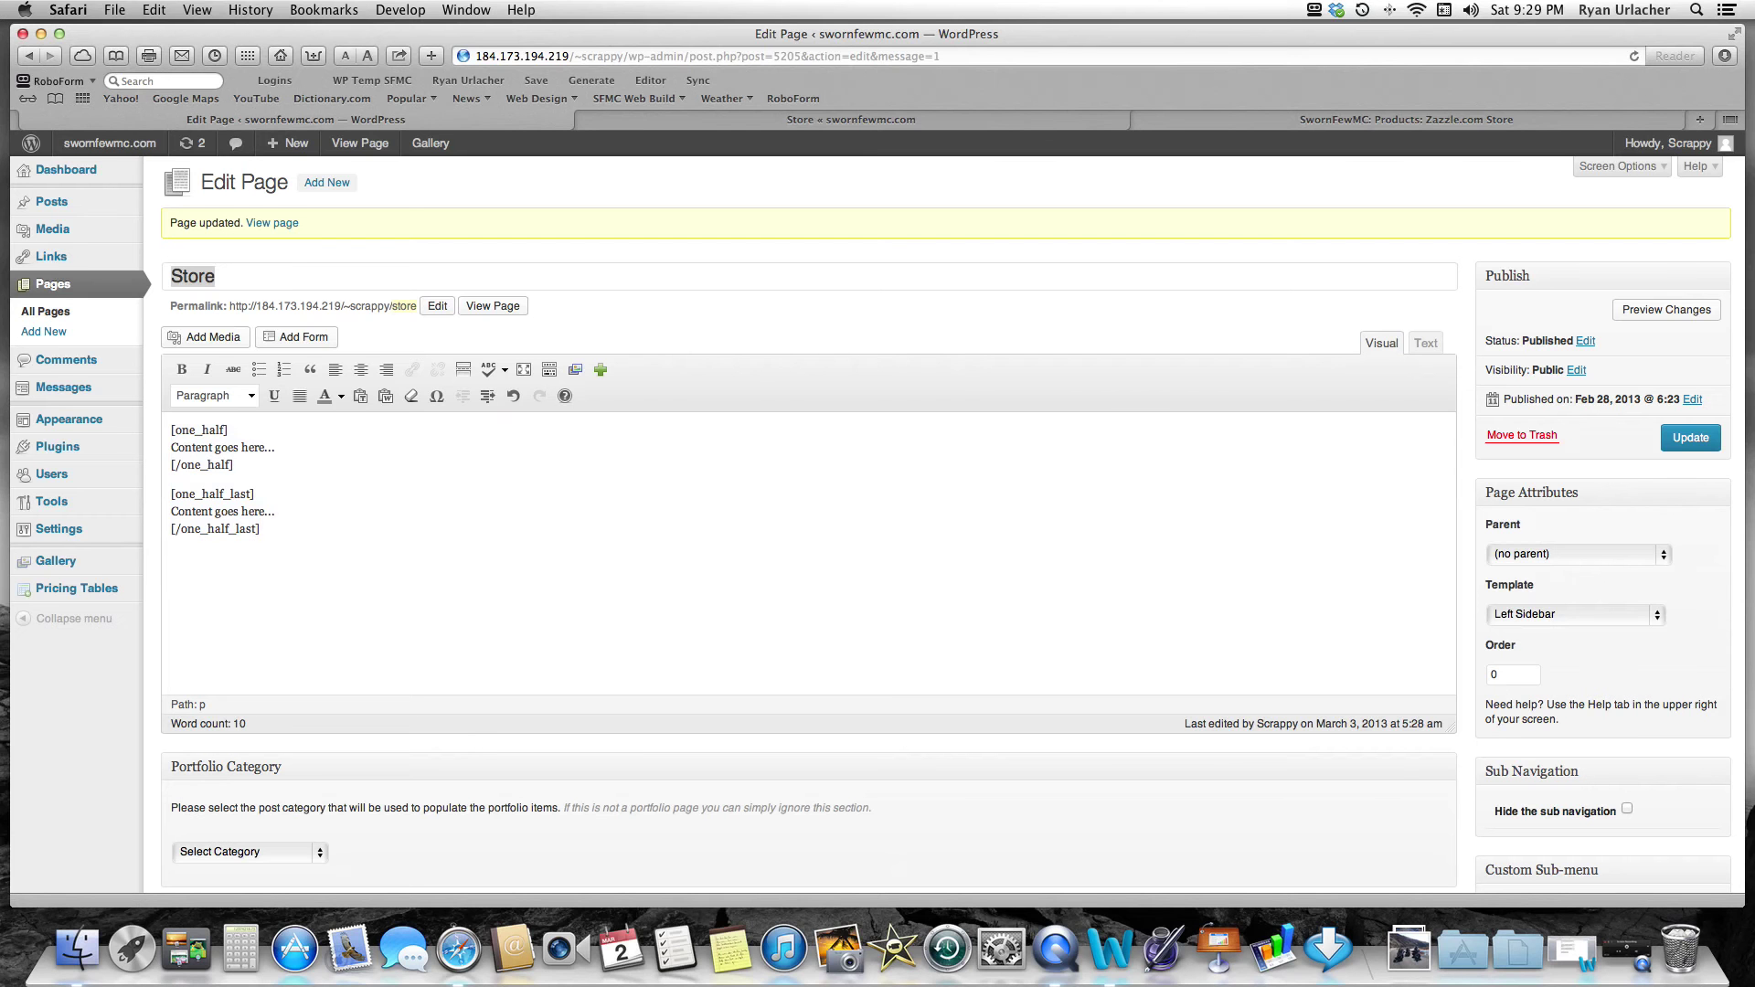
pyautogui.press('super+v')
pyautogui.scroll(-3, 251, 545)
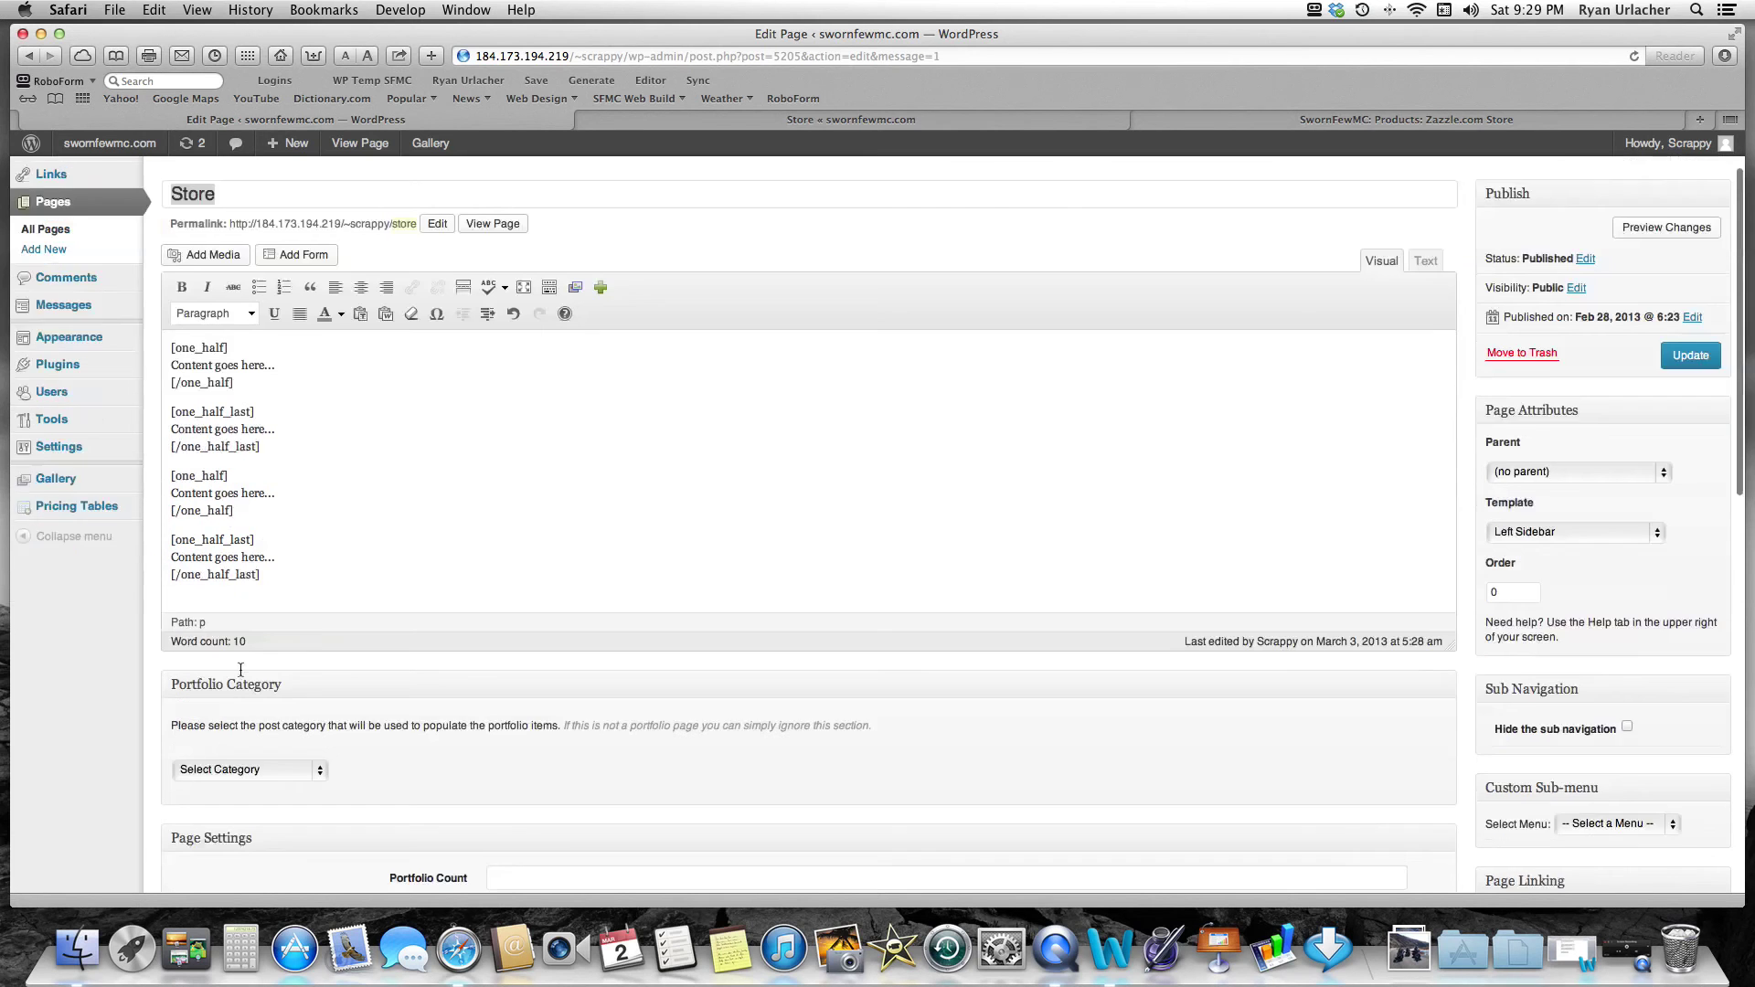
# - Copy the last two column blocks, paste them at the end as a third pair, and update
pyautogui.moveTo(275, 494); pyautogui.dragTo(174, 257)
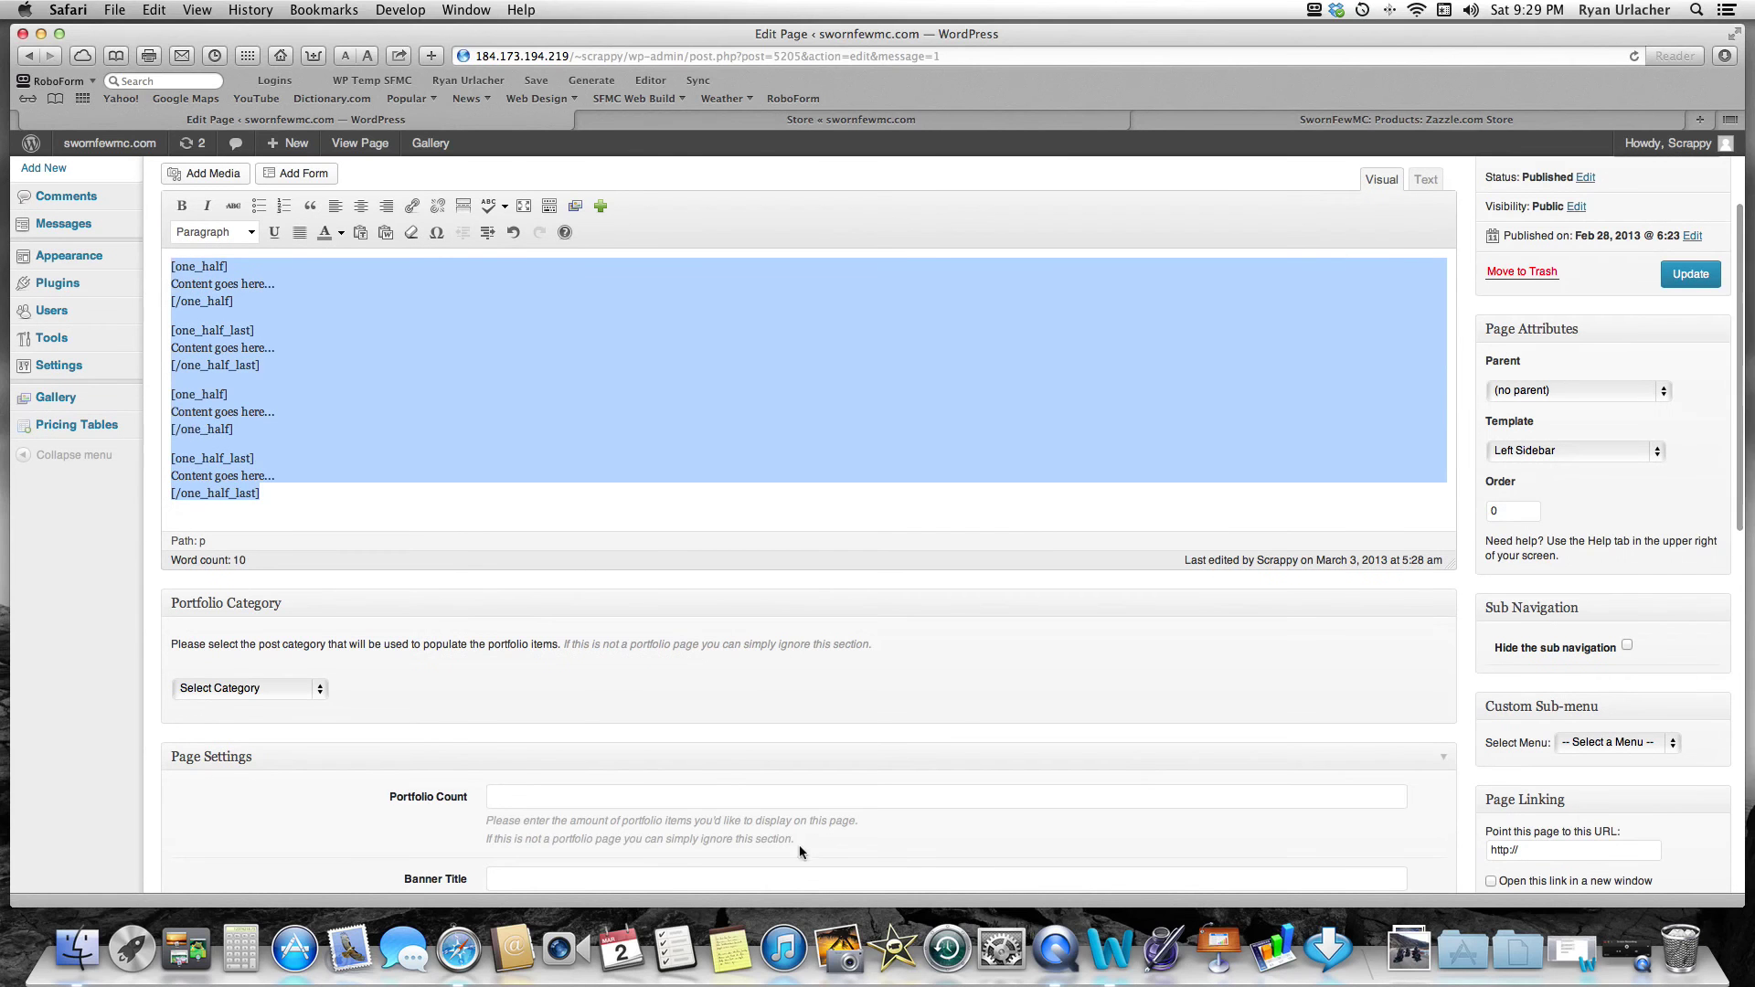
pyautogui.click(402, 494)
pyautogui.moveTo(290, 486); pyautogui.dragTo(157, 399)
pyautogui.press('super+c')
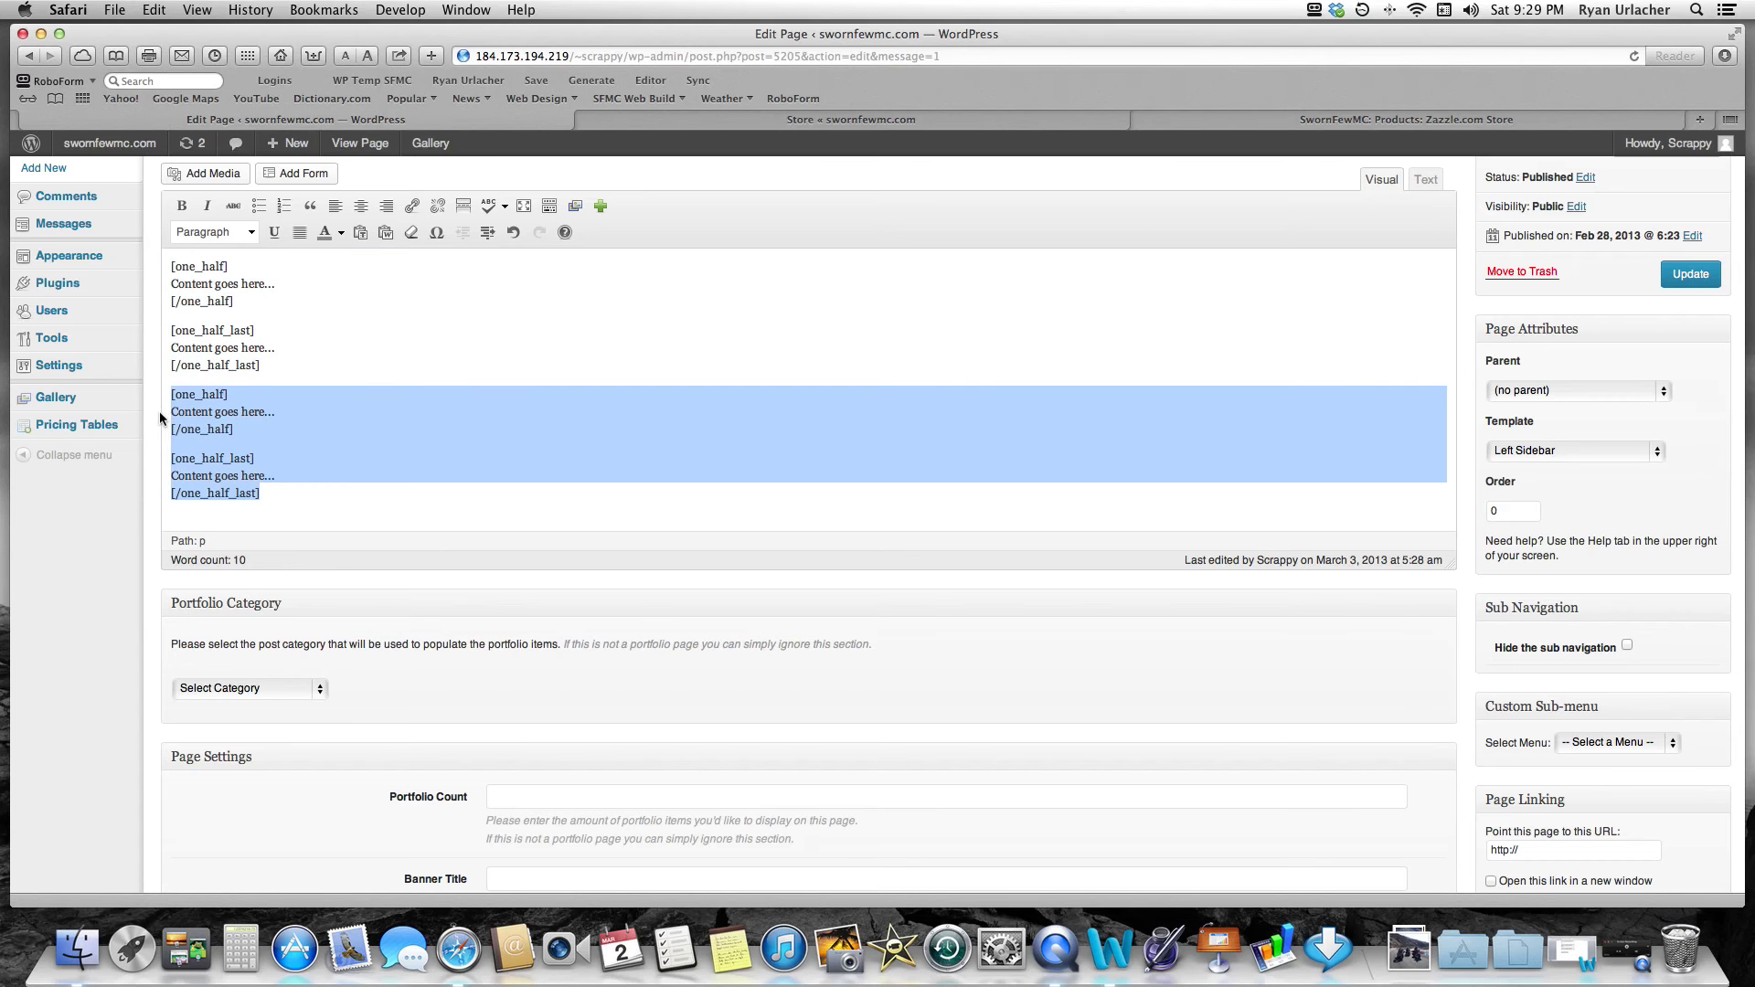
pyautogui.click(277, 496)
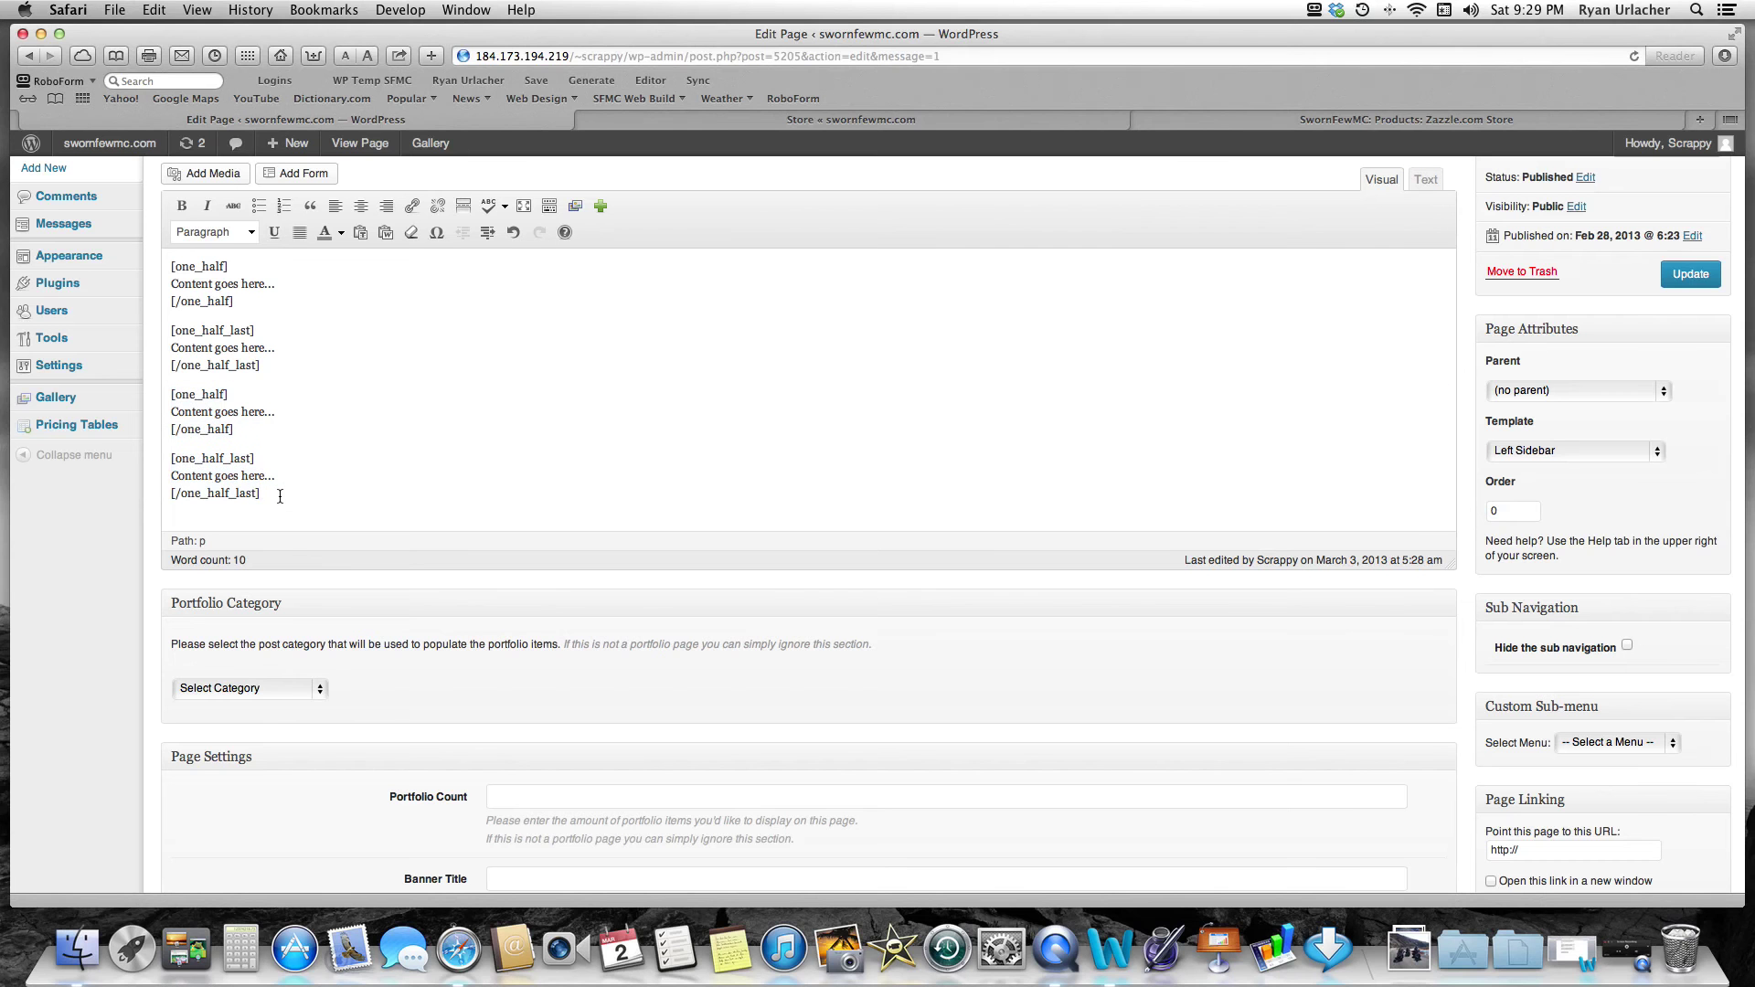
pyautogui.press('super+v')
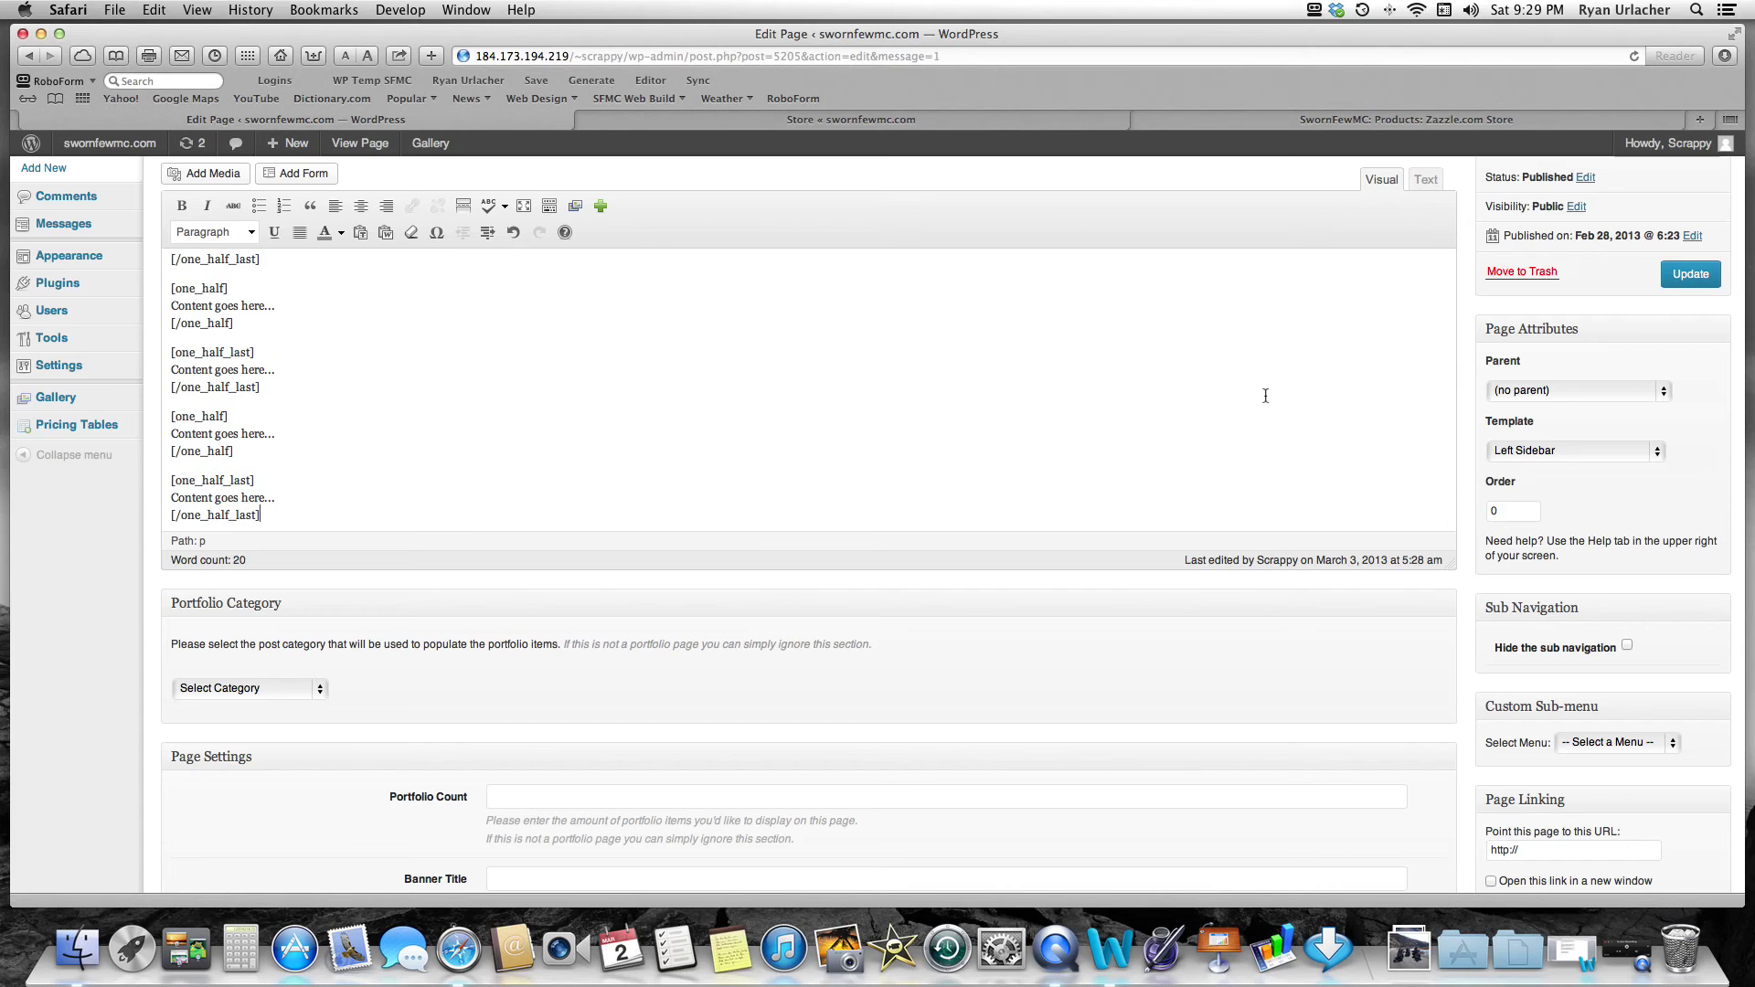
pyautogui.click(1698, 280)
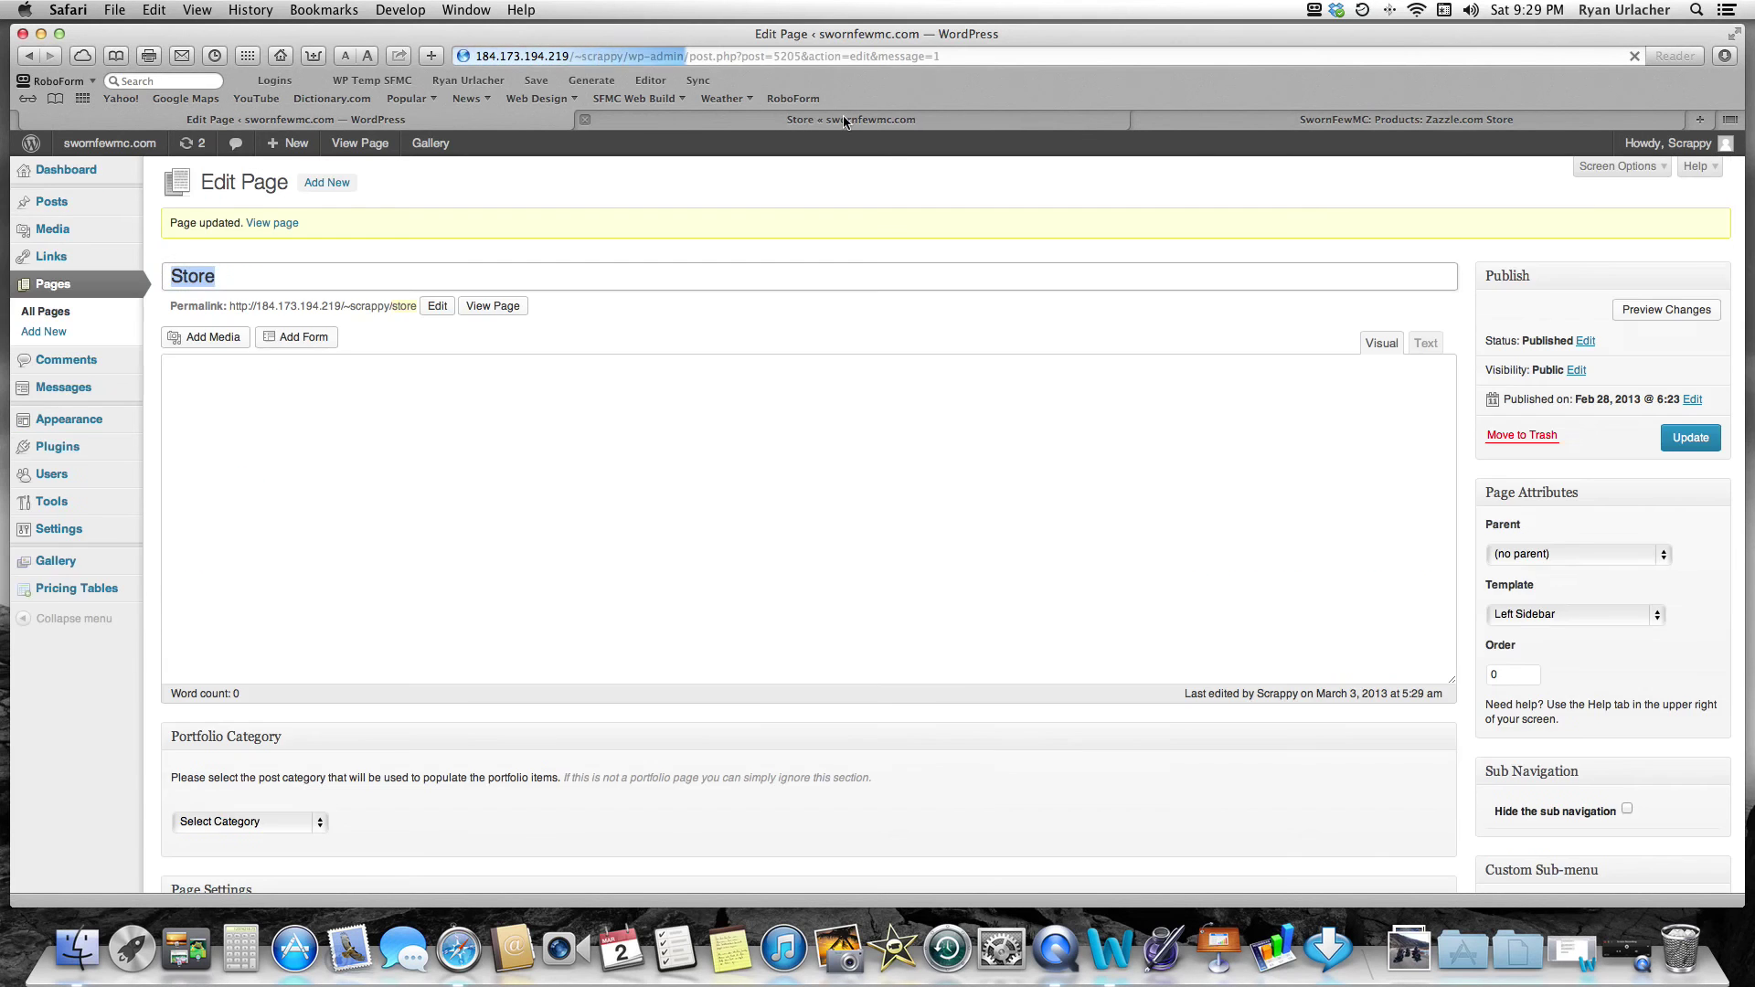
# - Reload the live Store page to show the three rows of placeholder columns
pyautogui.click(845, 120)
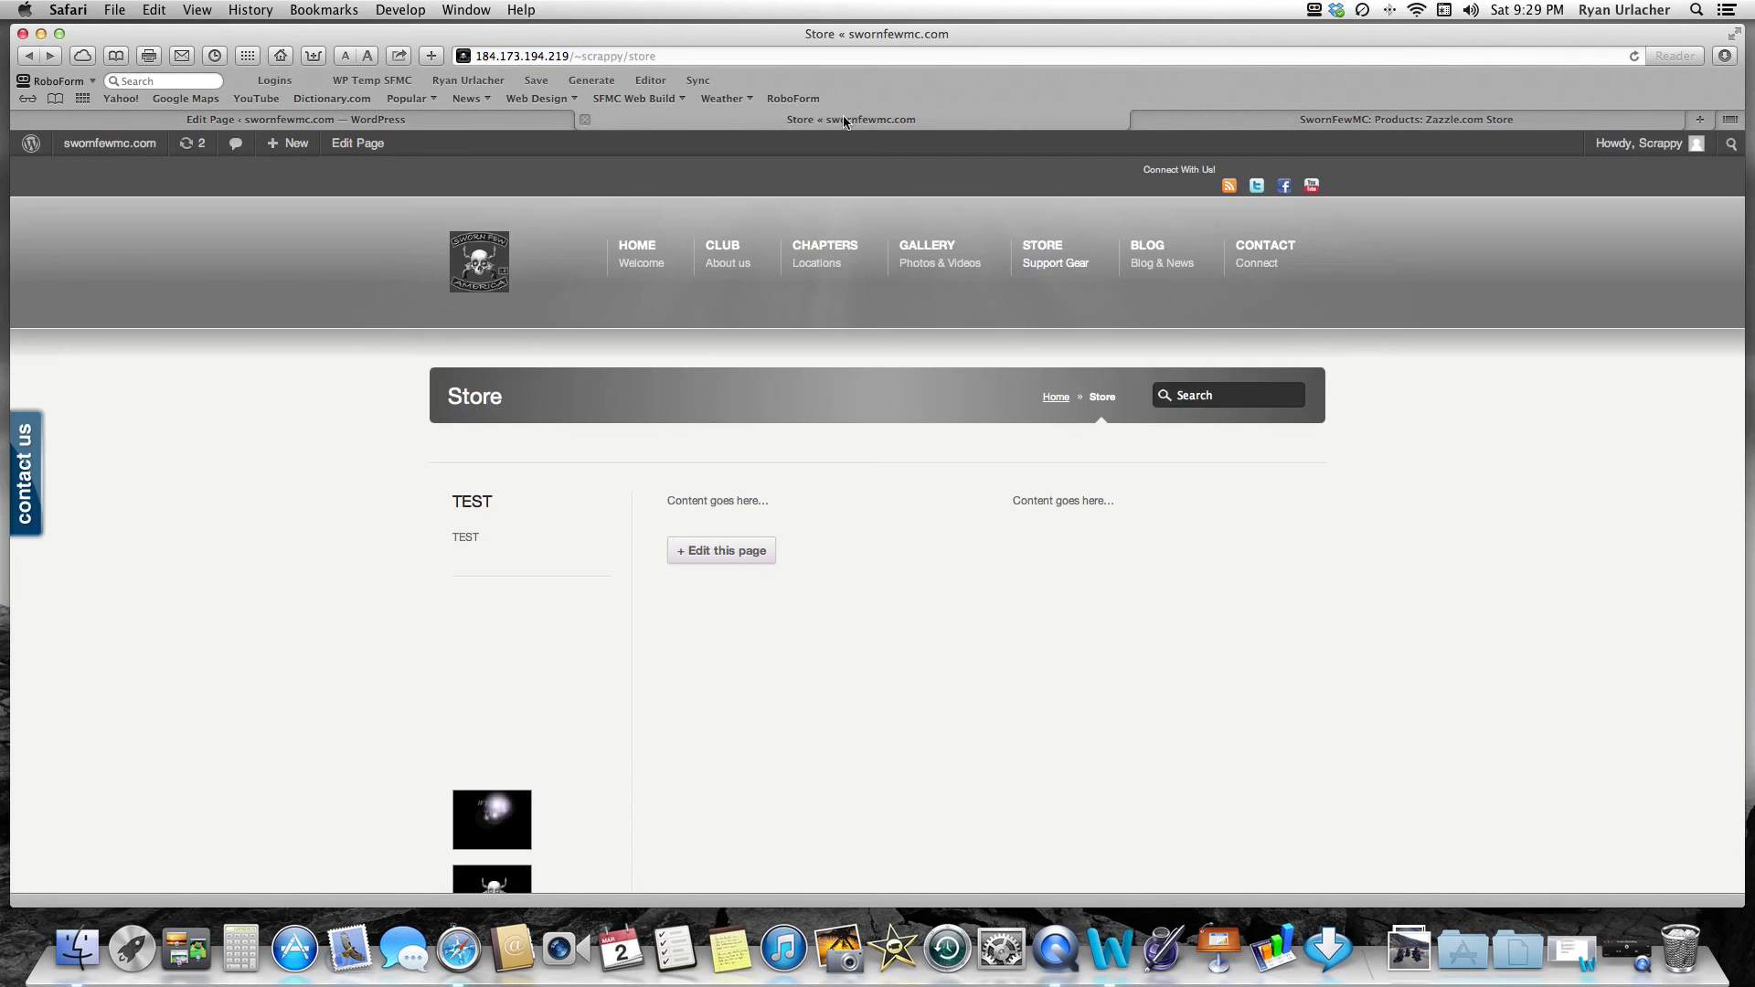
pyautogui.click(1634, 57)
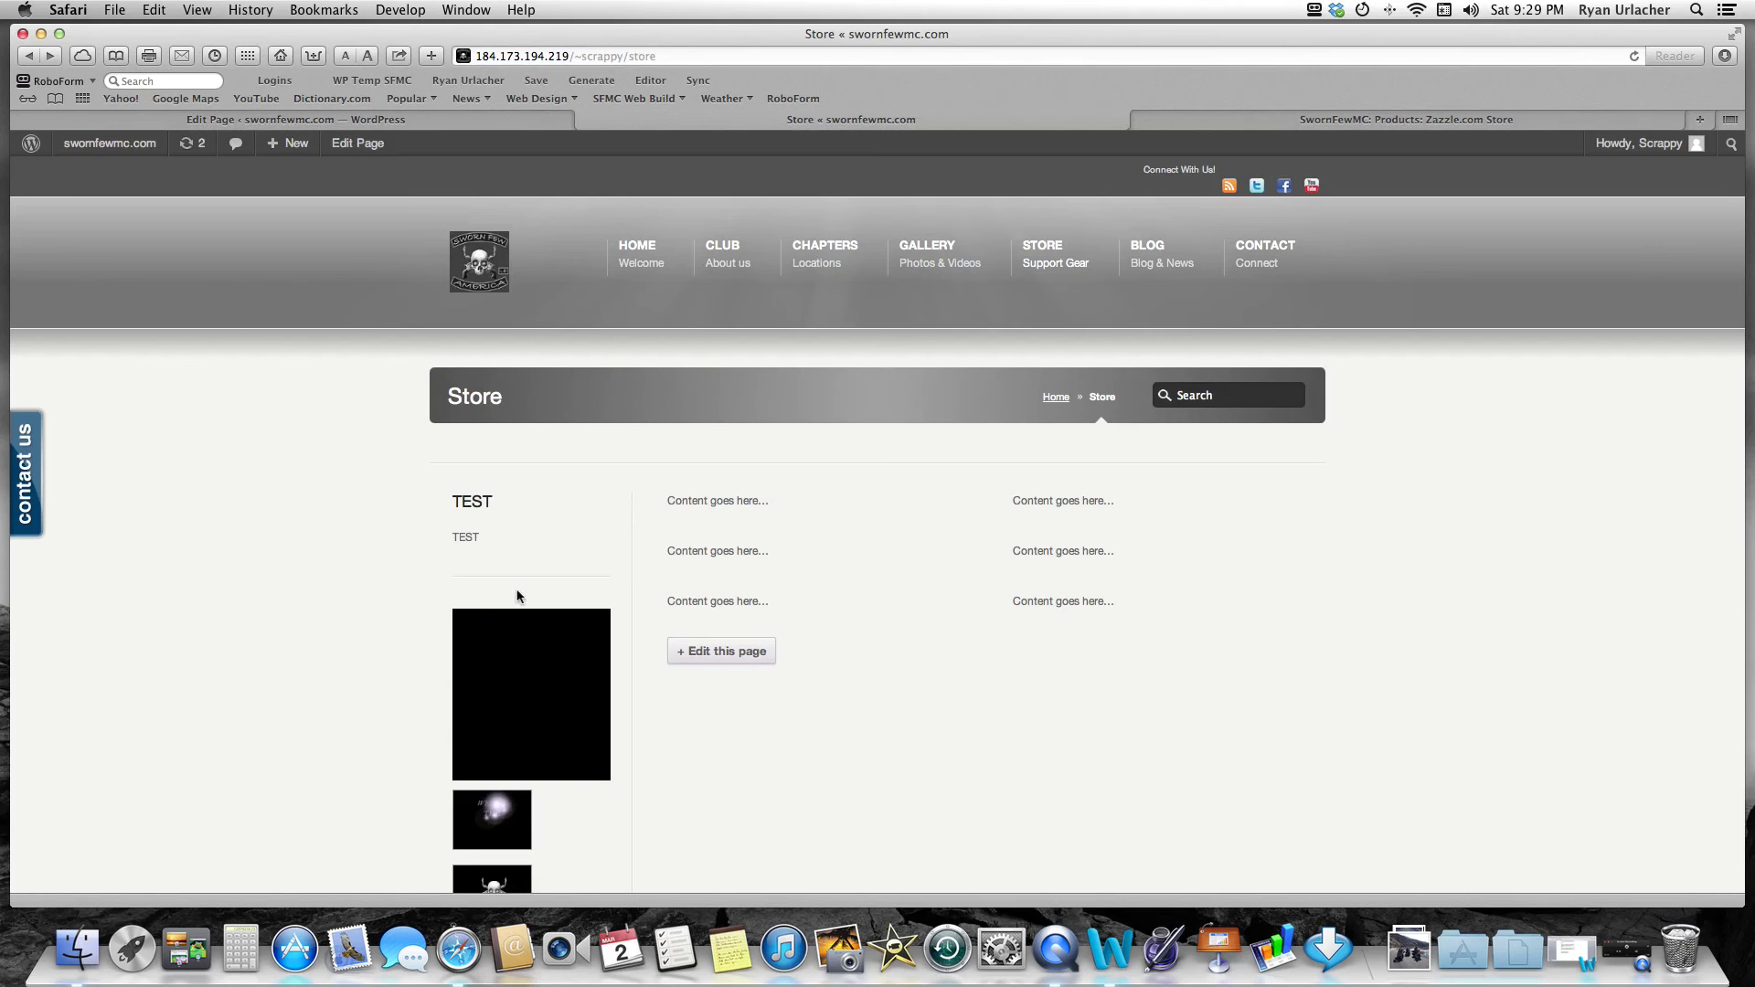
# - Return to the Store page editor, then scroll the SwornFewMC Zazzle store to its seven products
pyautogui.click(507, 120)
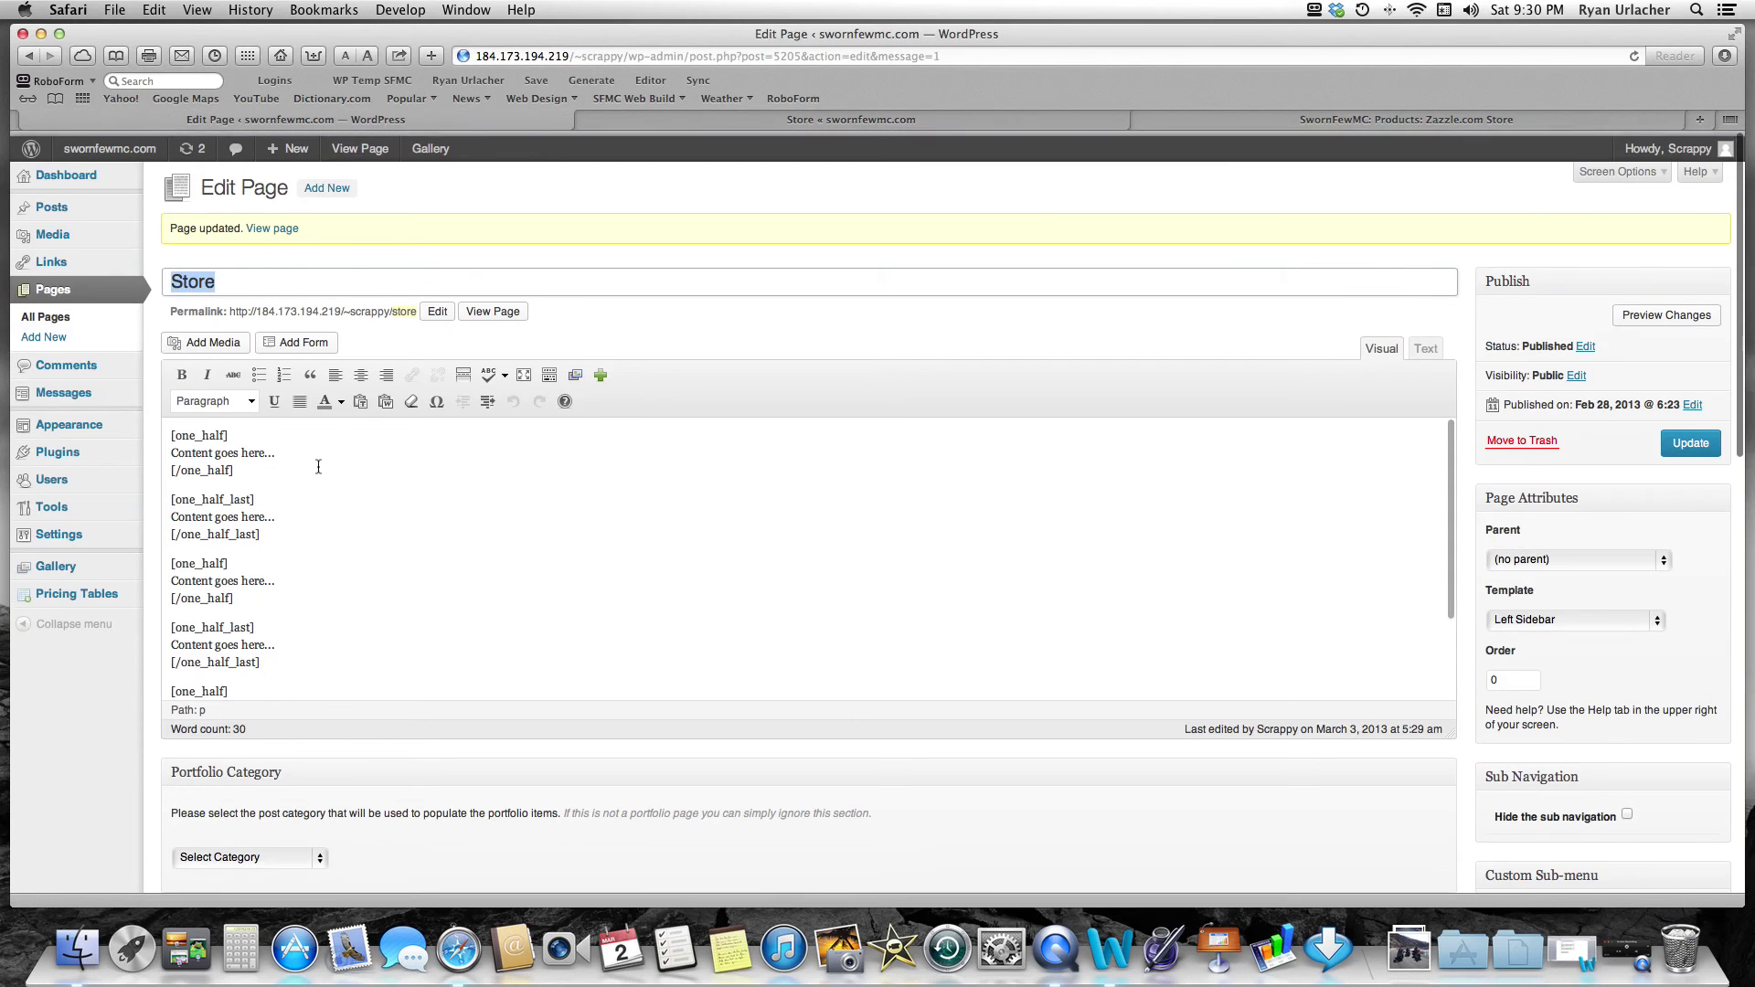
pyautogui.click(274, 449)
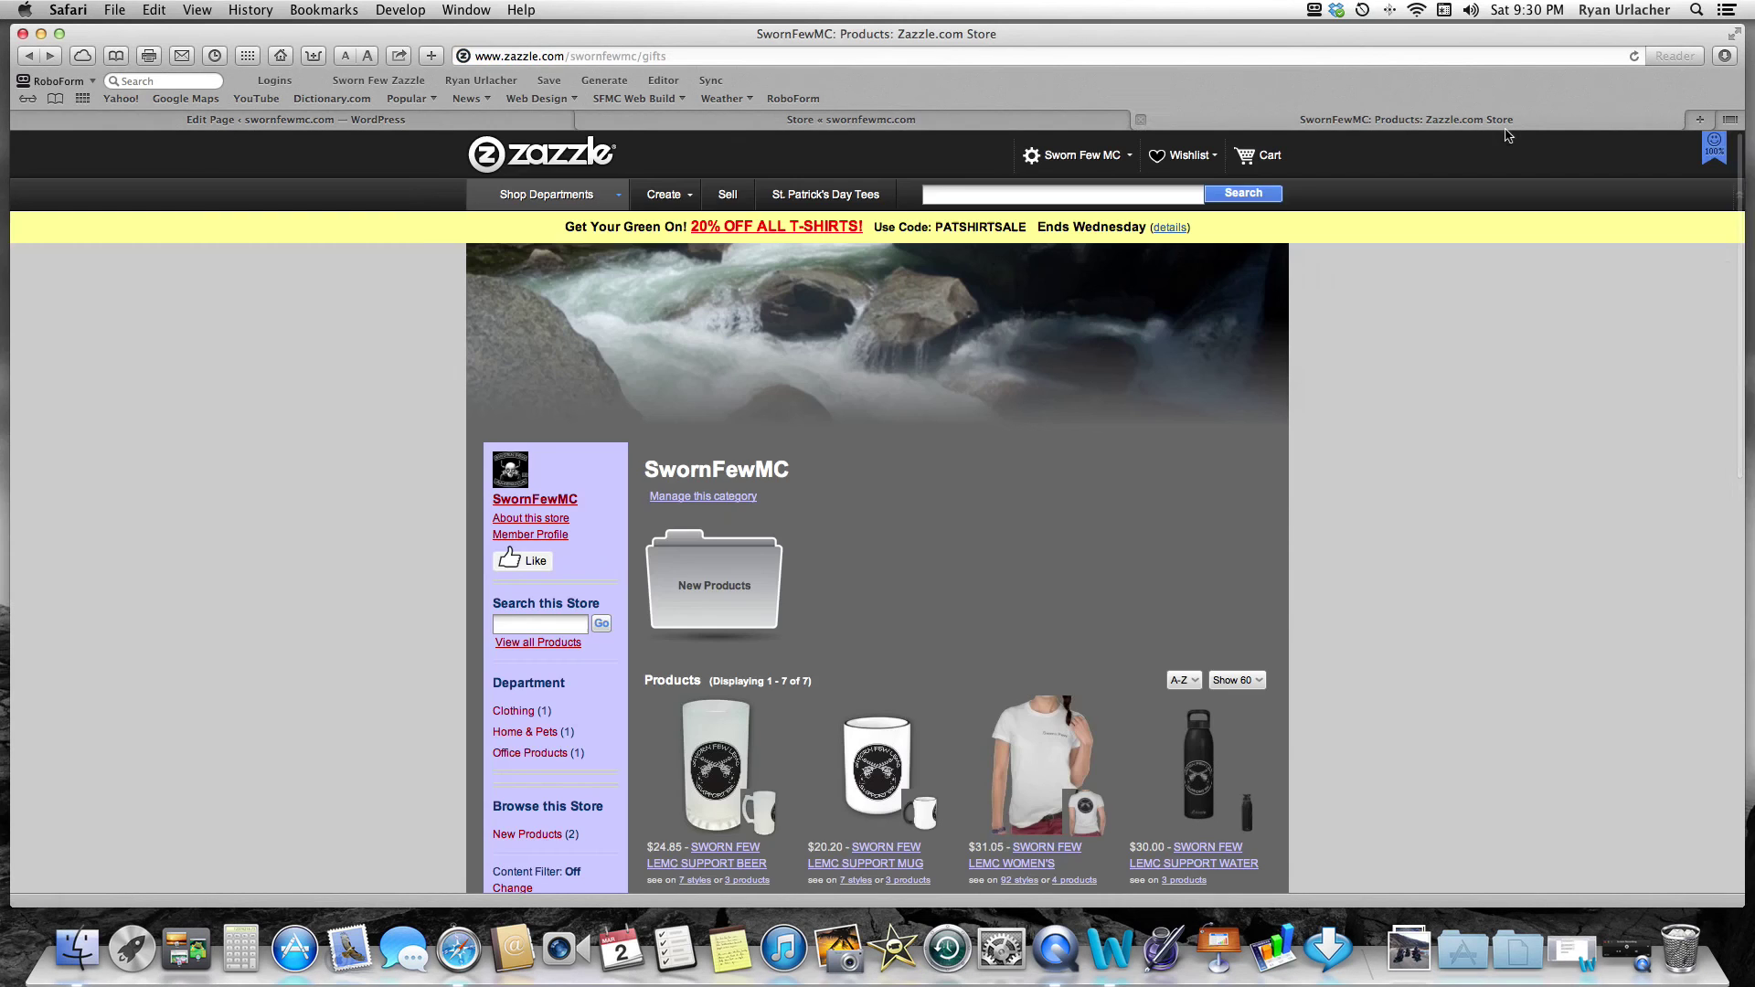
pyautogui.click(1508, 122)
pyautogui.scroll(-5, 530, 524)
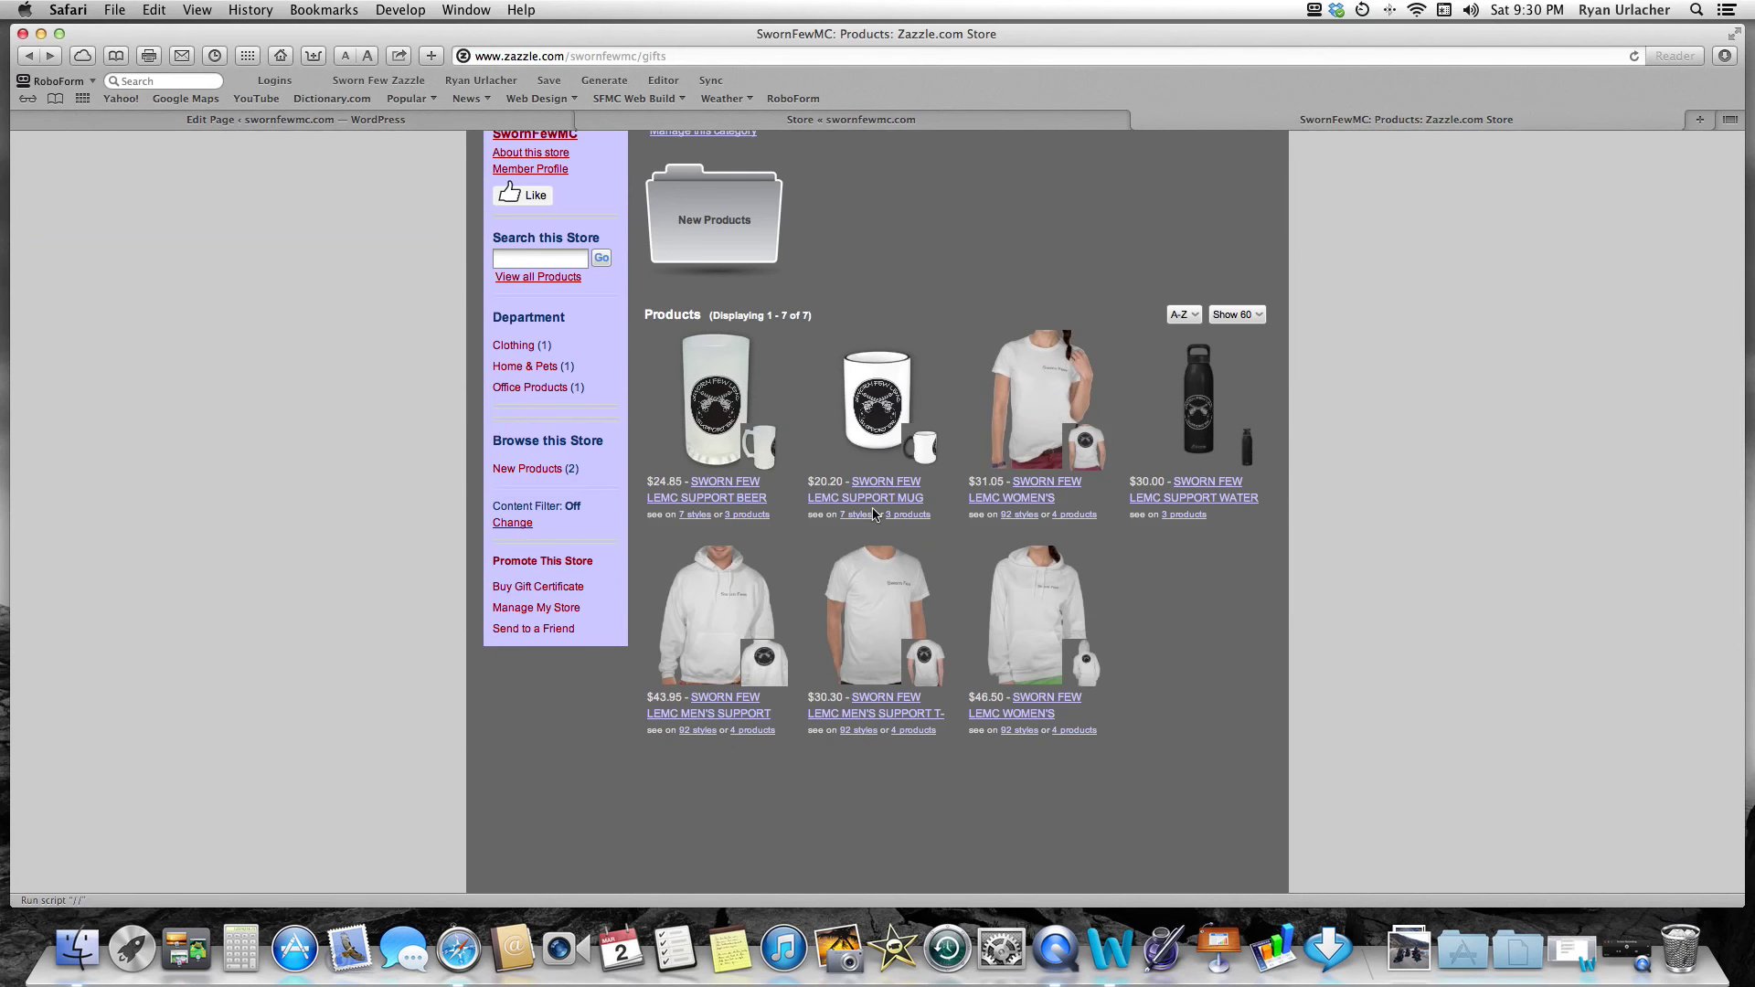
# - Grab the Html embed code for the SWORN FEW LEMC MEN'S SUPPORT T-SHIRT from Share > Link to this
pyautogui.click(884, 706)
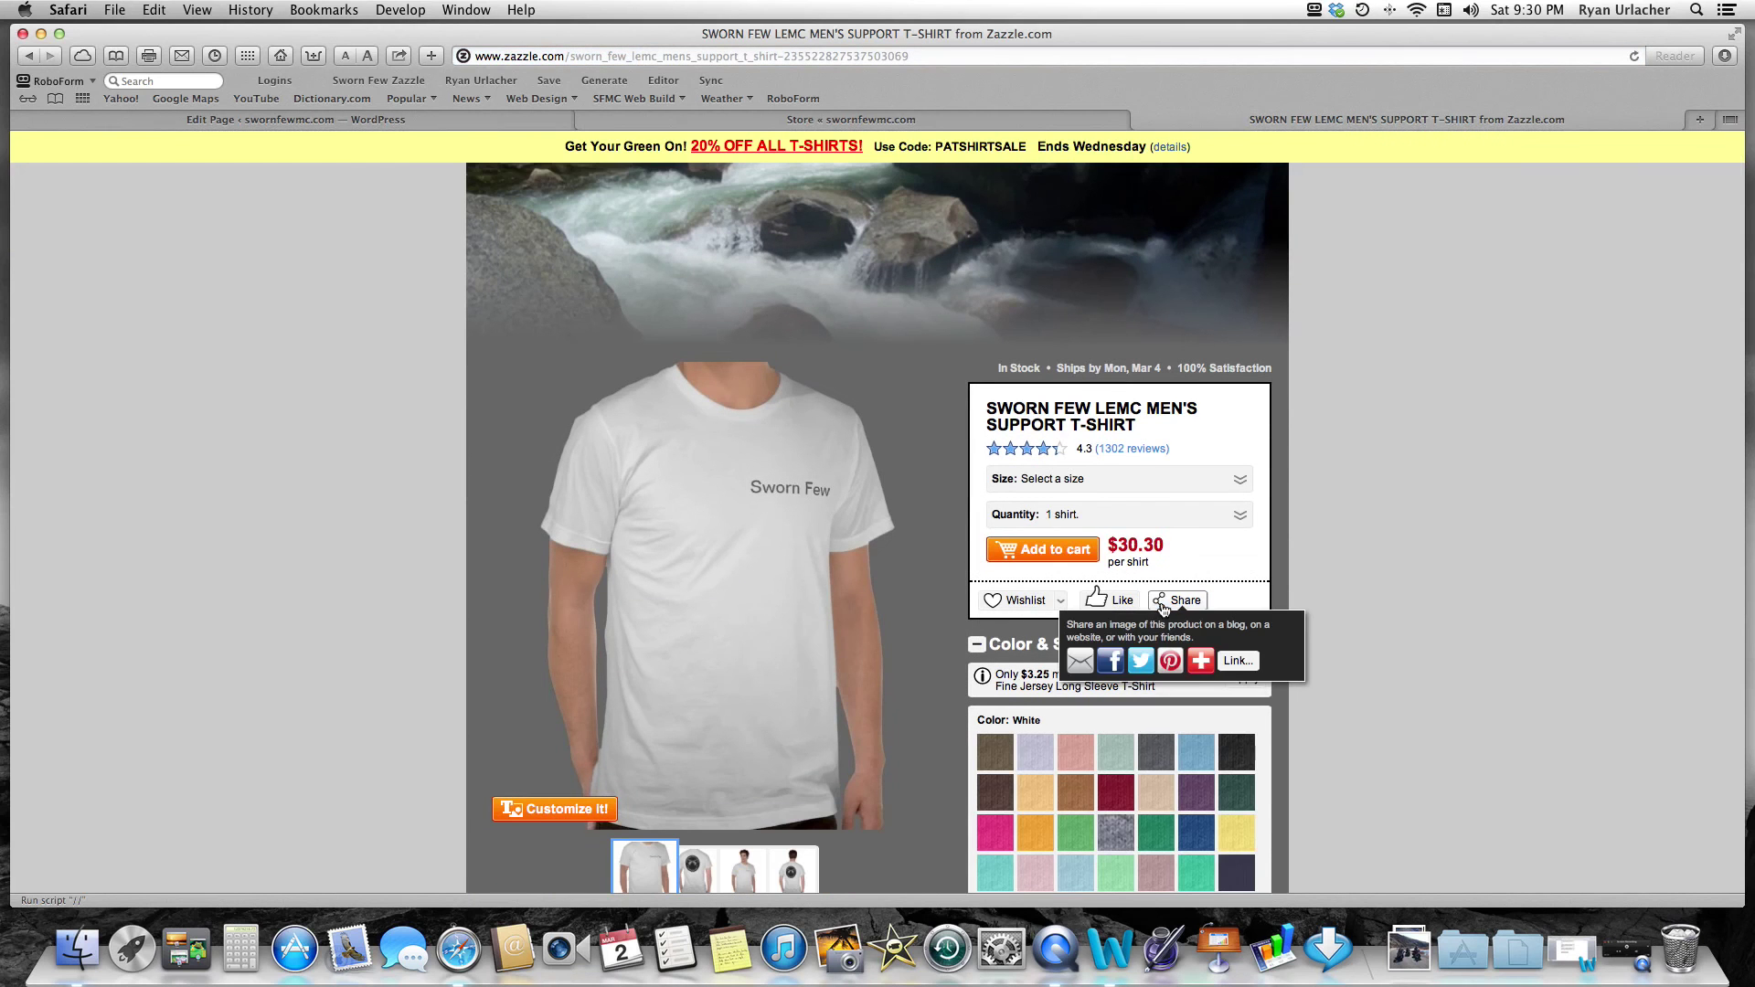
pyautogui.click(1163, 604)
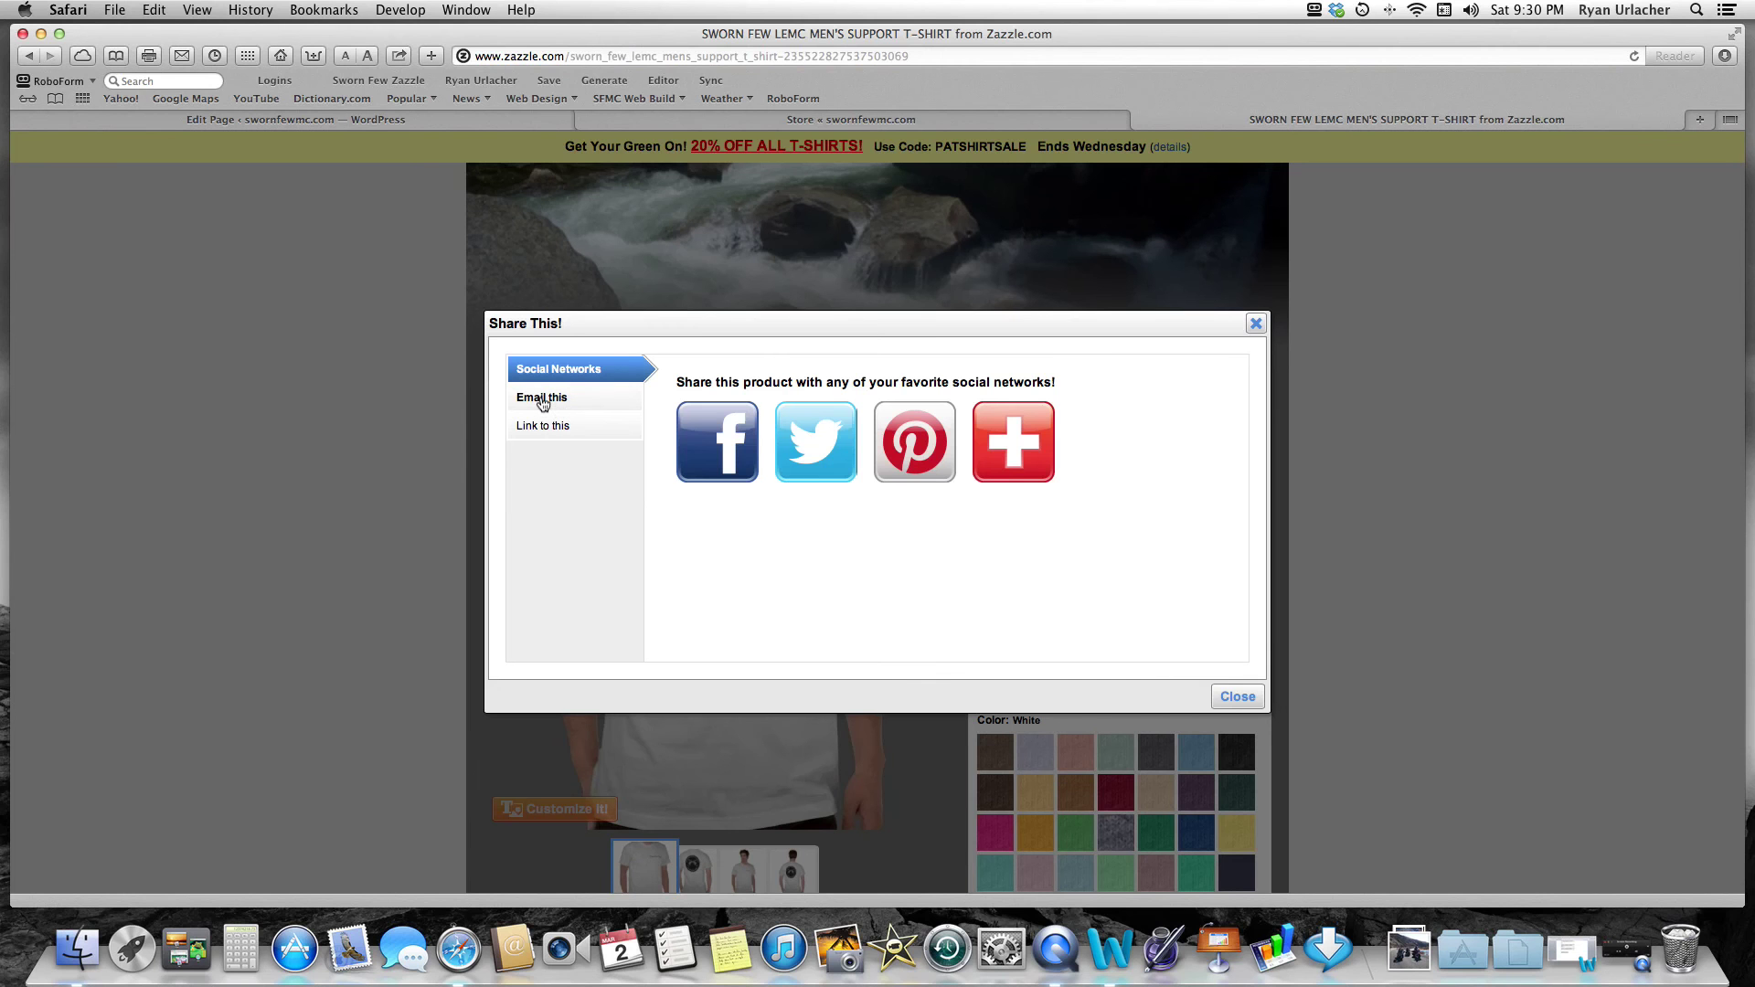
pyautogui.click(545, 431)
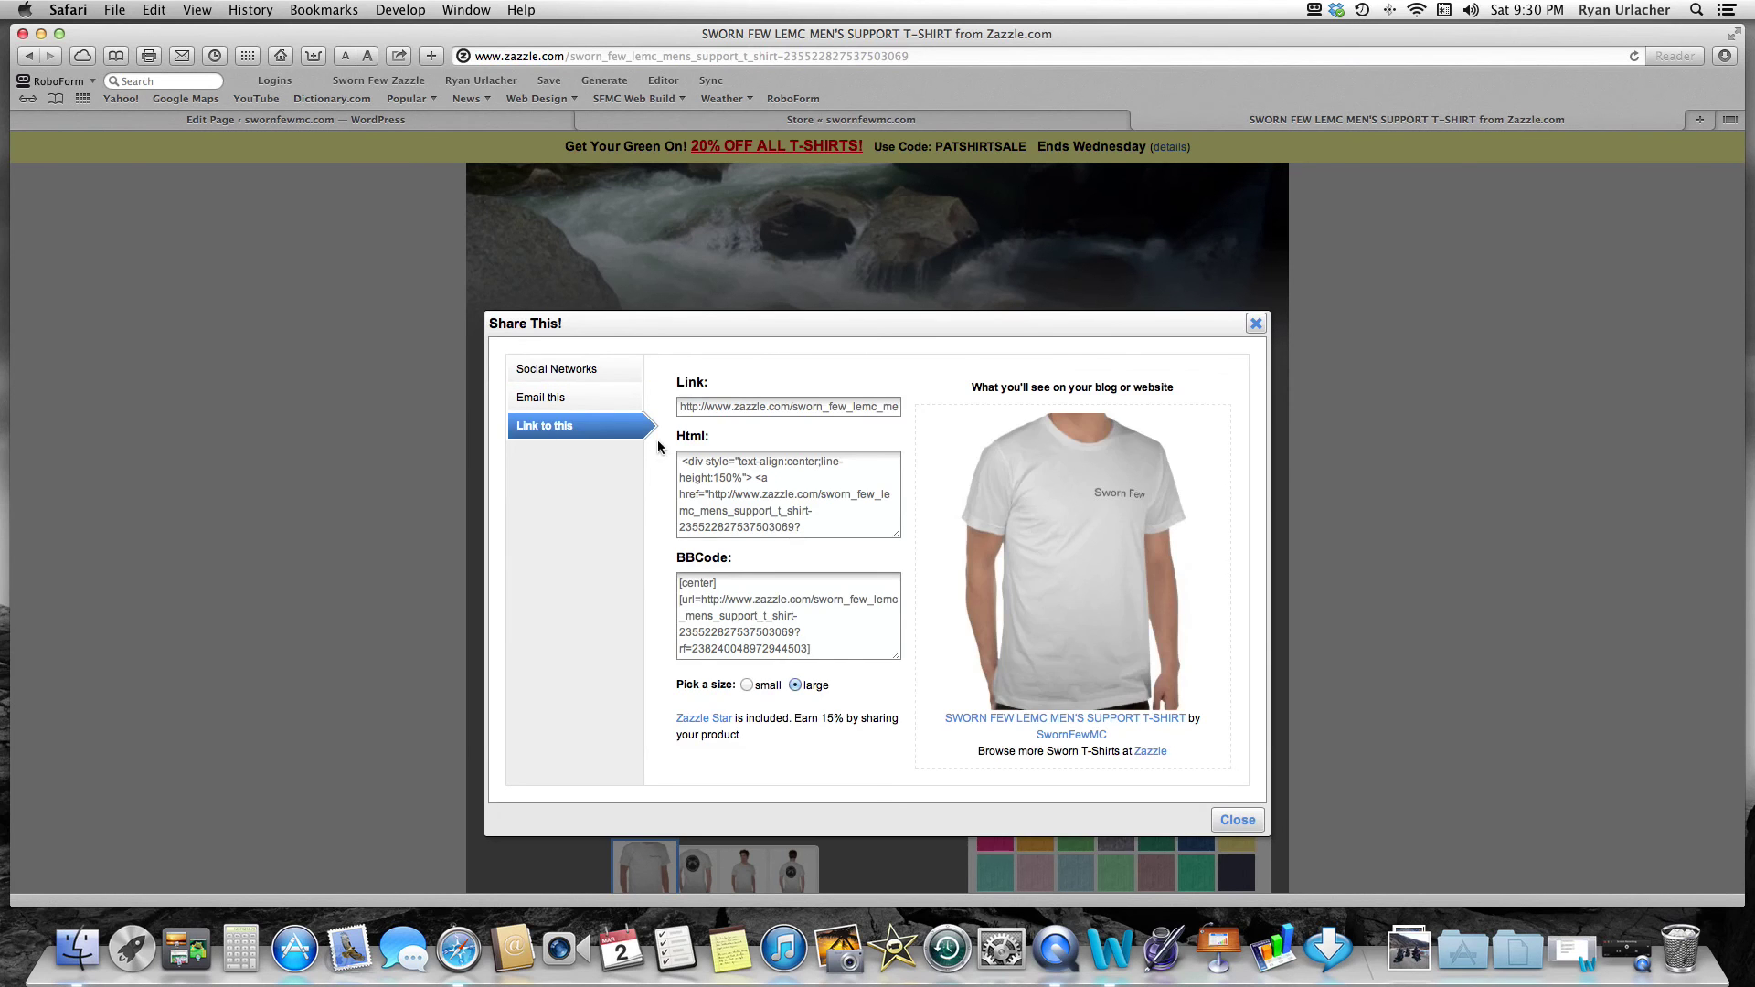
pyautogui.click(805, 488)
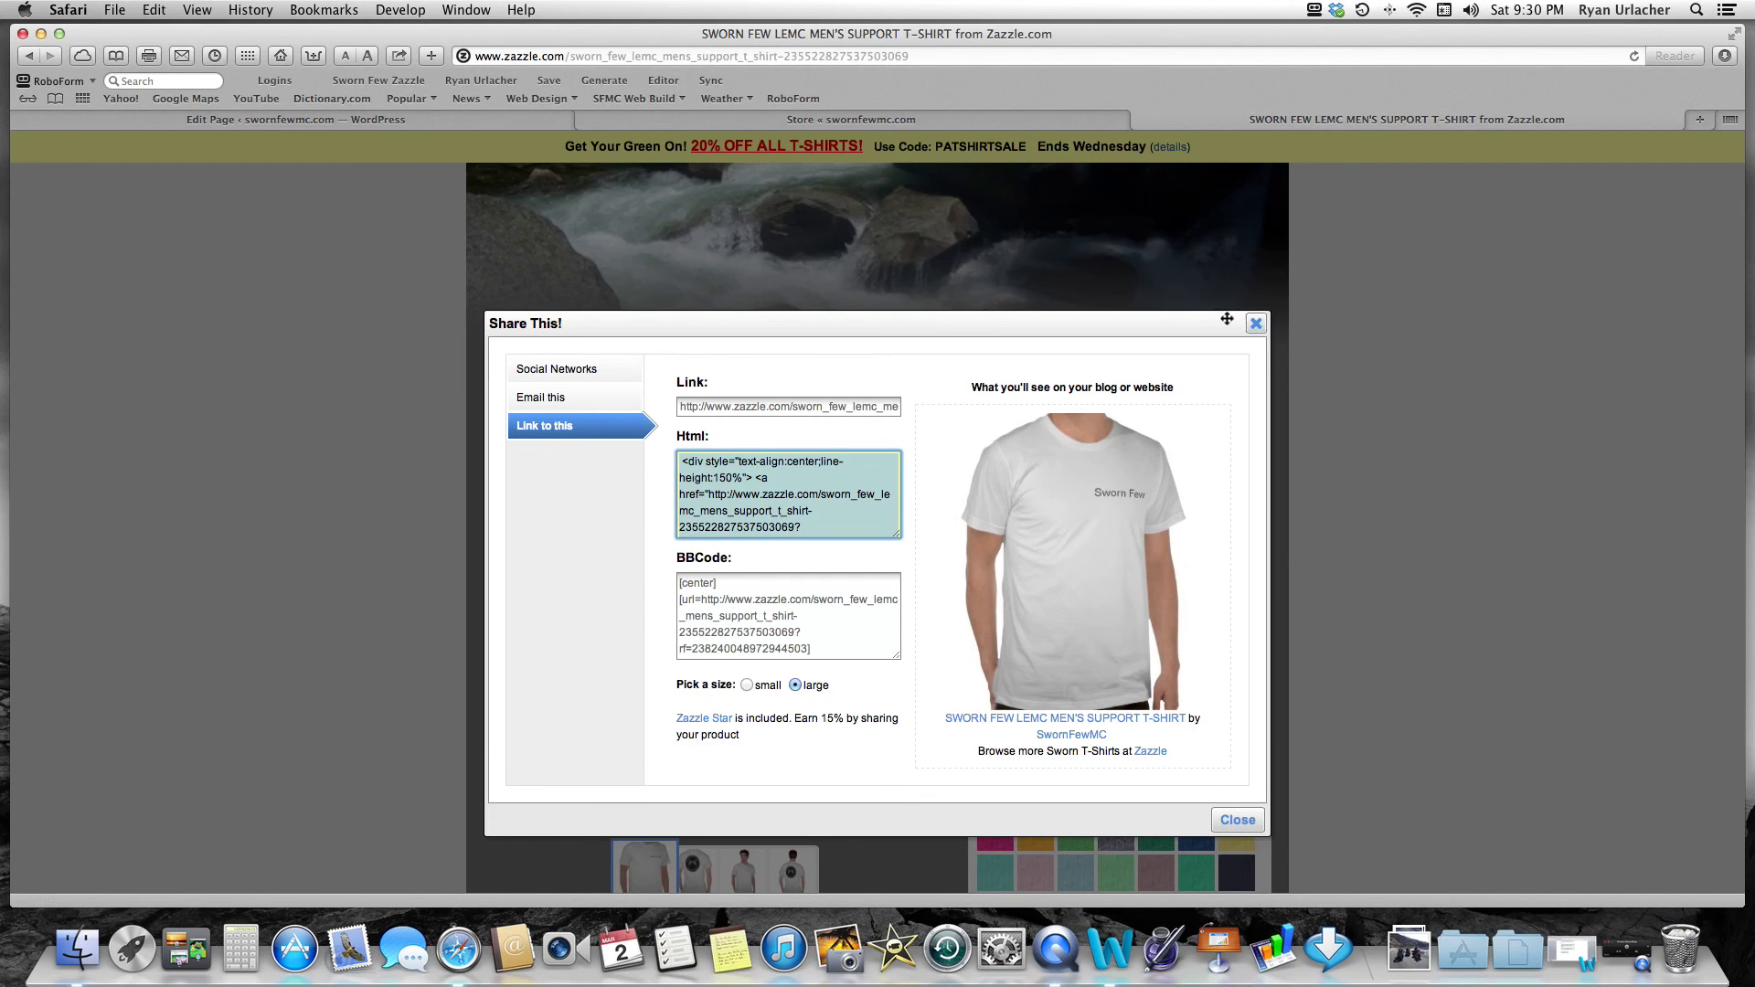
pyautogui.click(1256, 324)
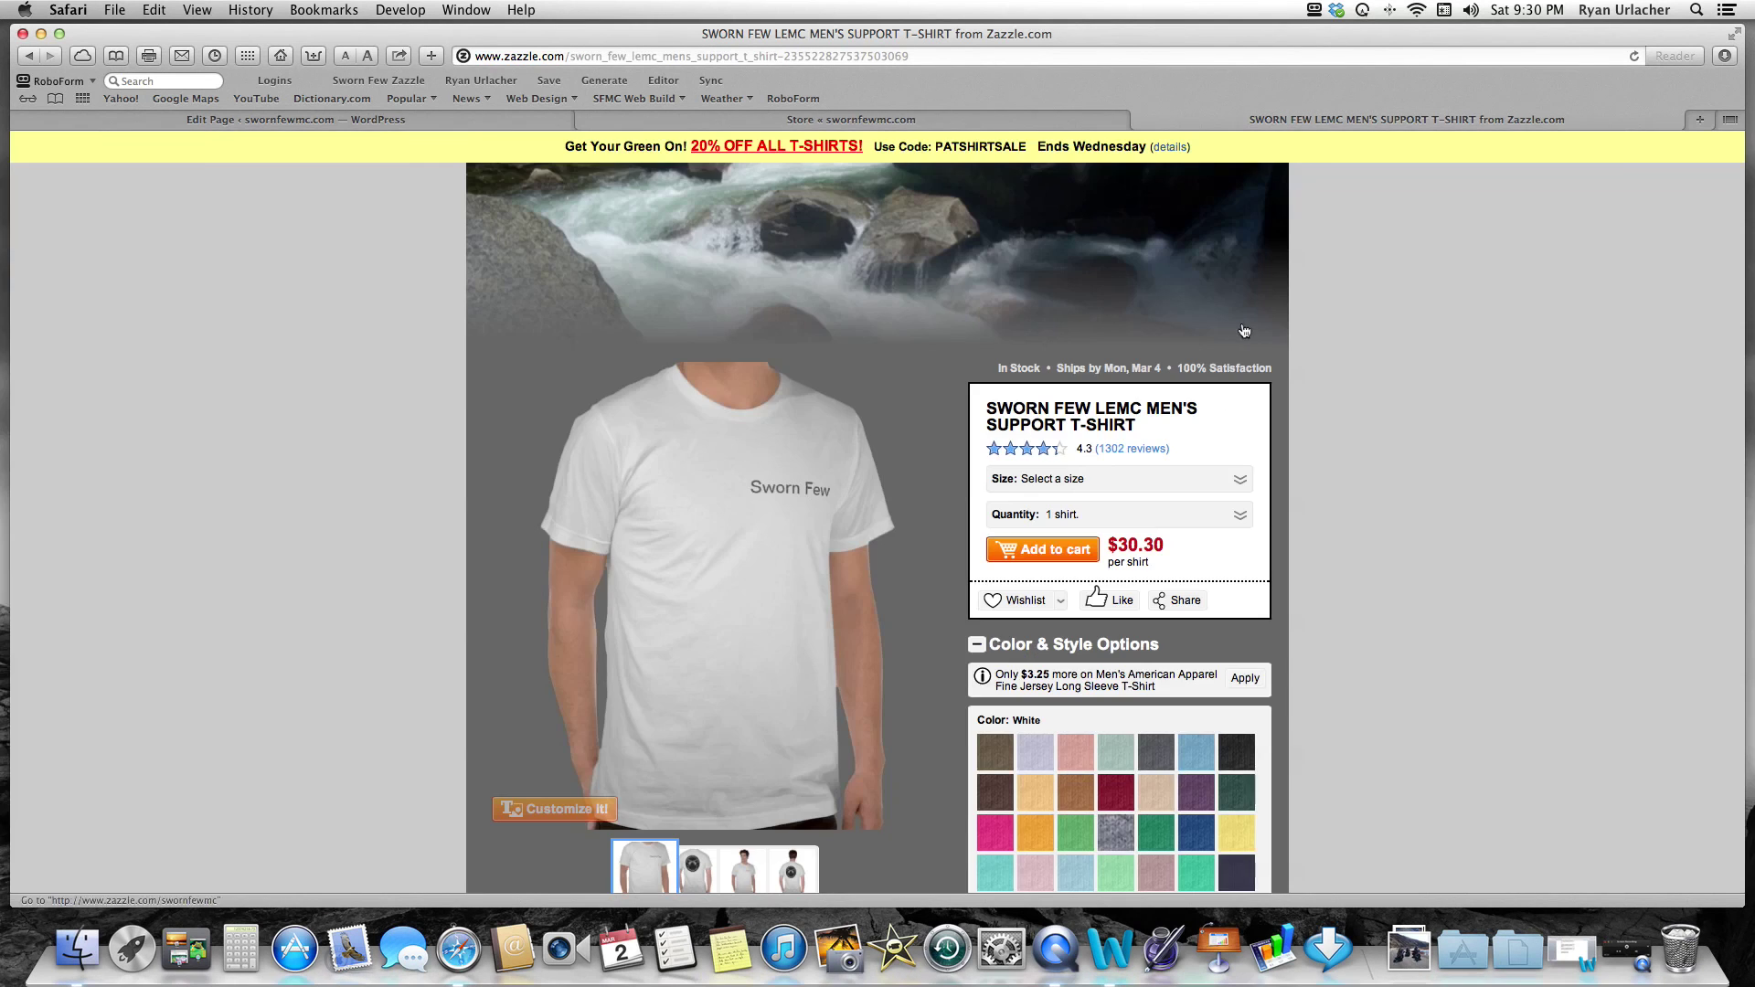
pyautogui.click(367, 123)
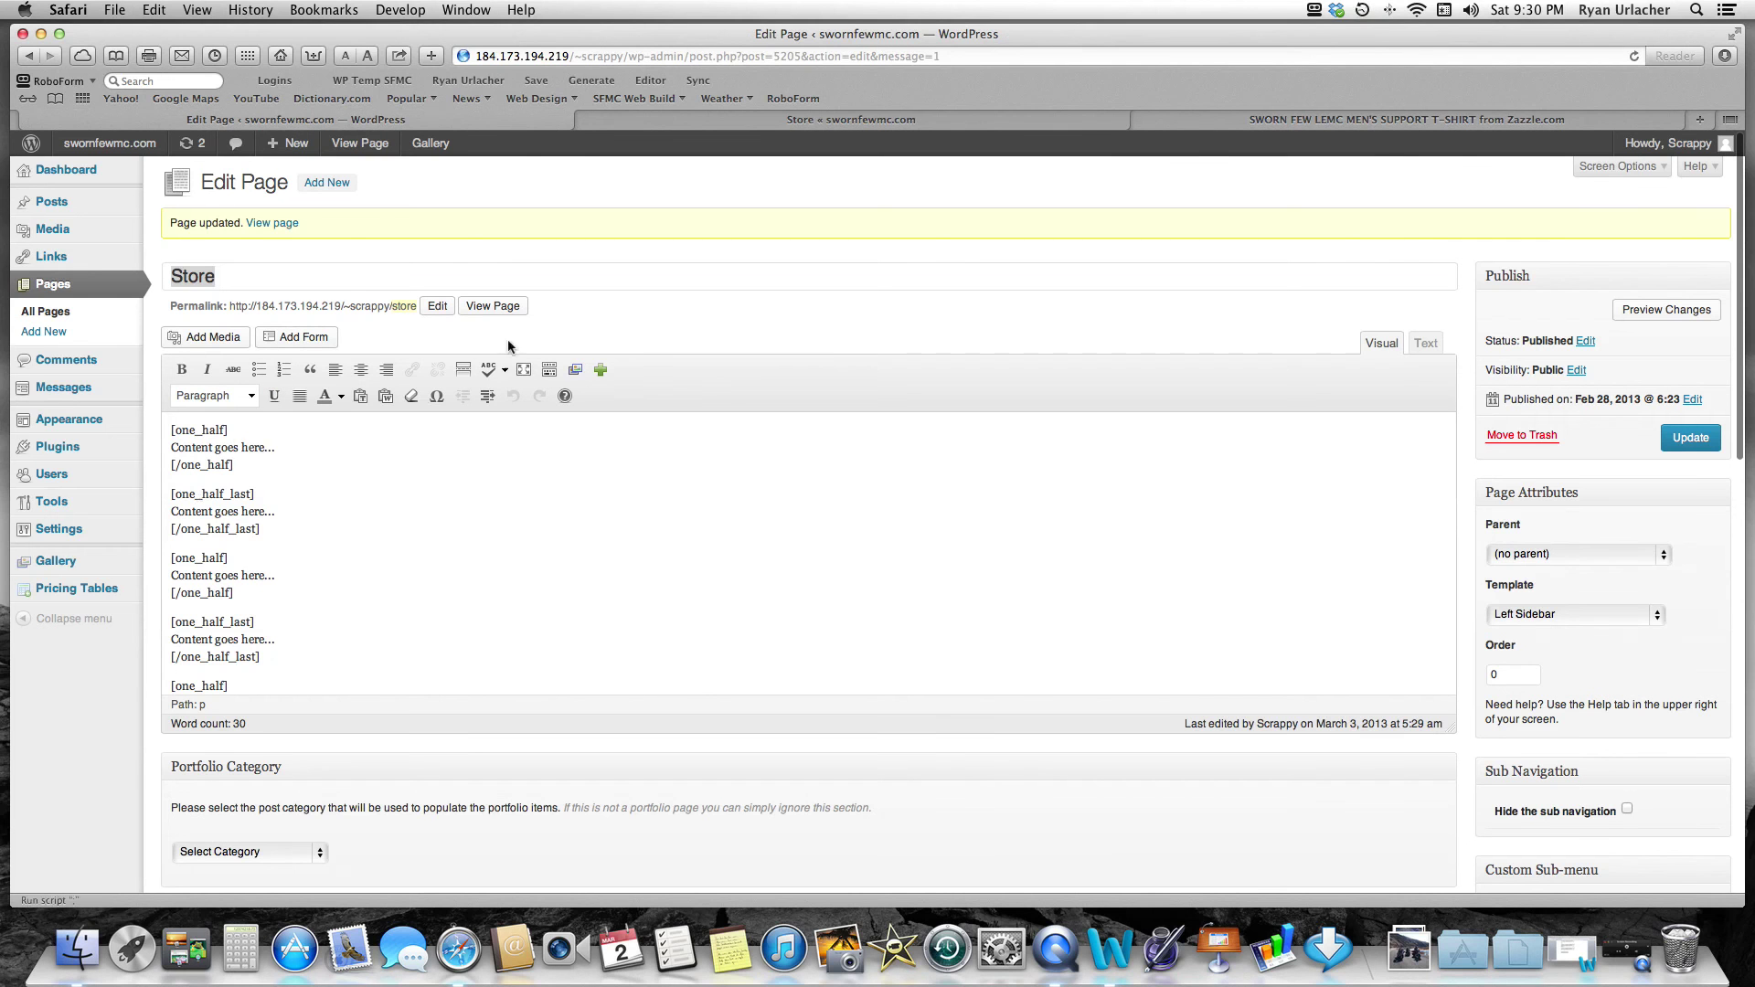
# - Replace the first cell's 'Content goes here...' with the pasted men's T-shirt embed code and update
pyautogui.click(275, 448)
pyautogui.moveTo(274, 449); pyautogui.dragTo(167, 445)
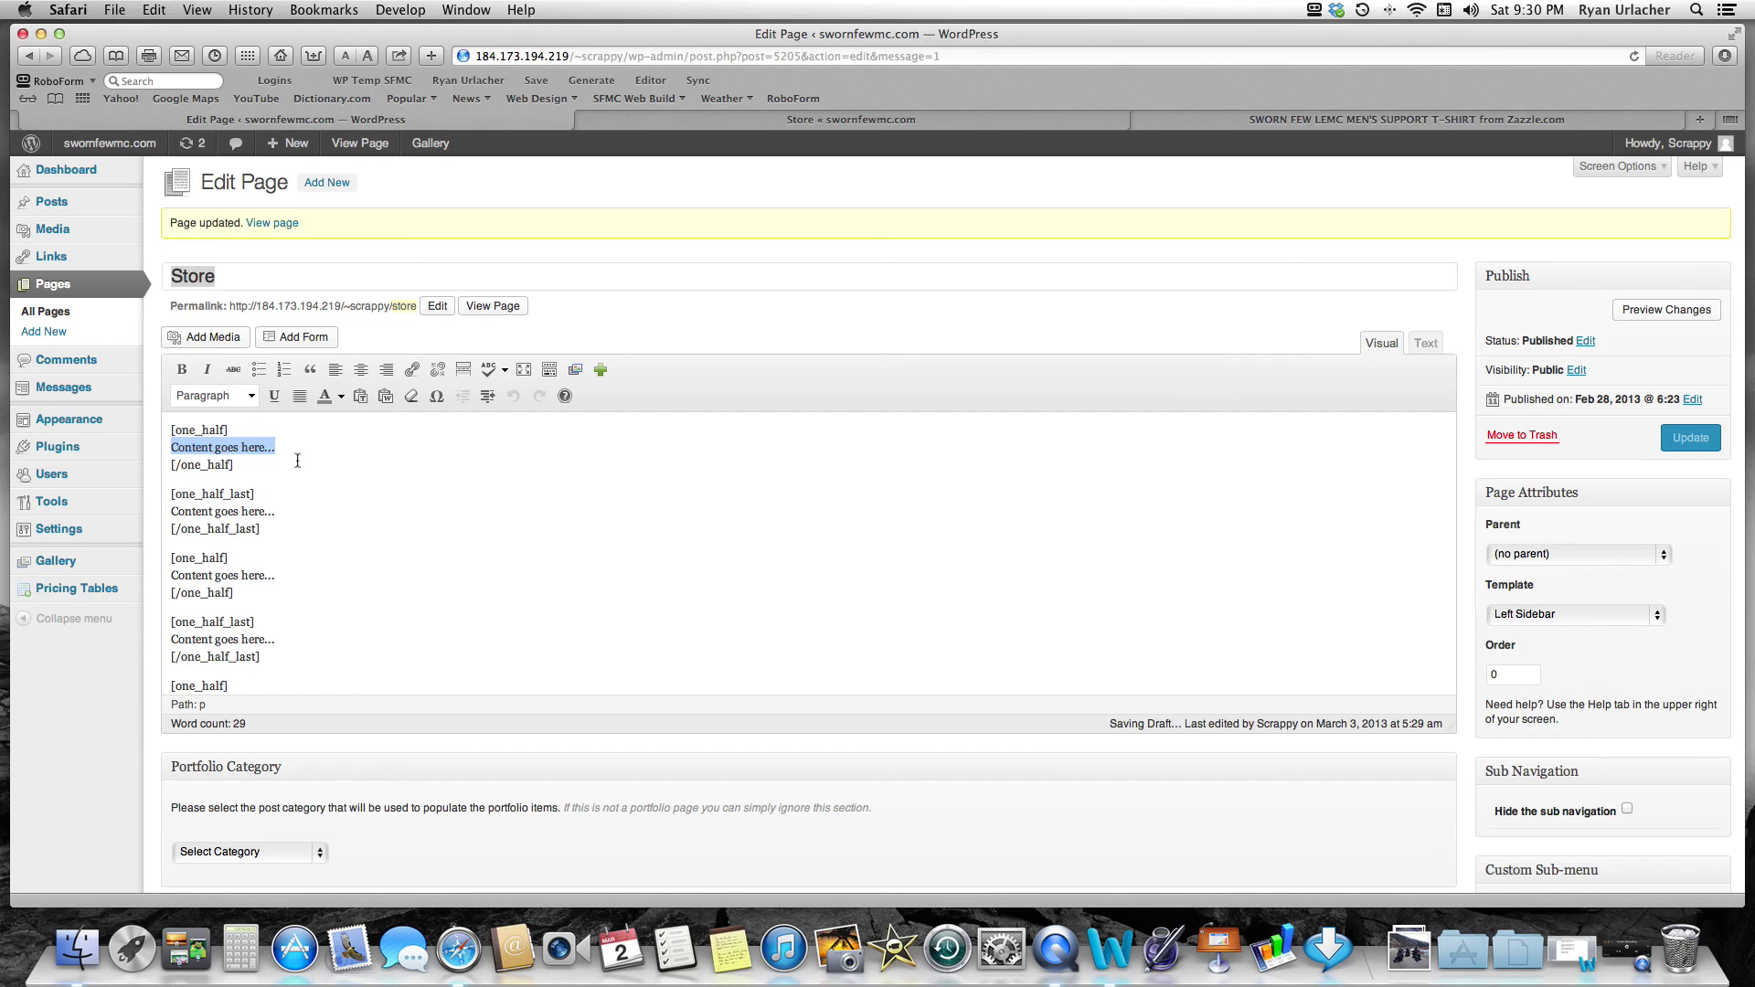
pyautogui.press('BackSpace')
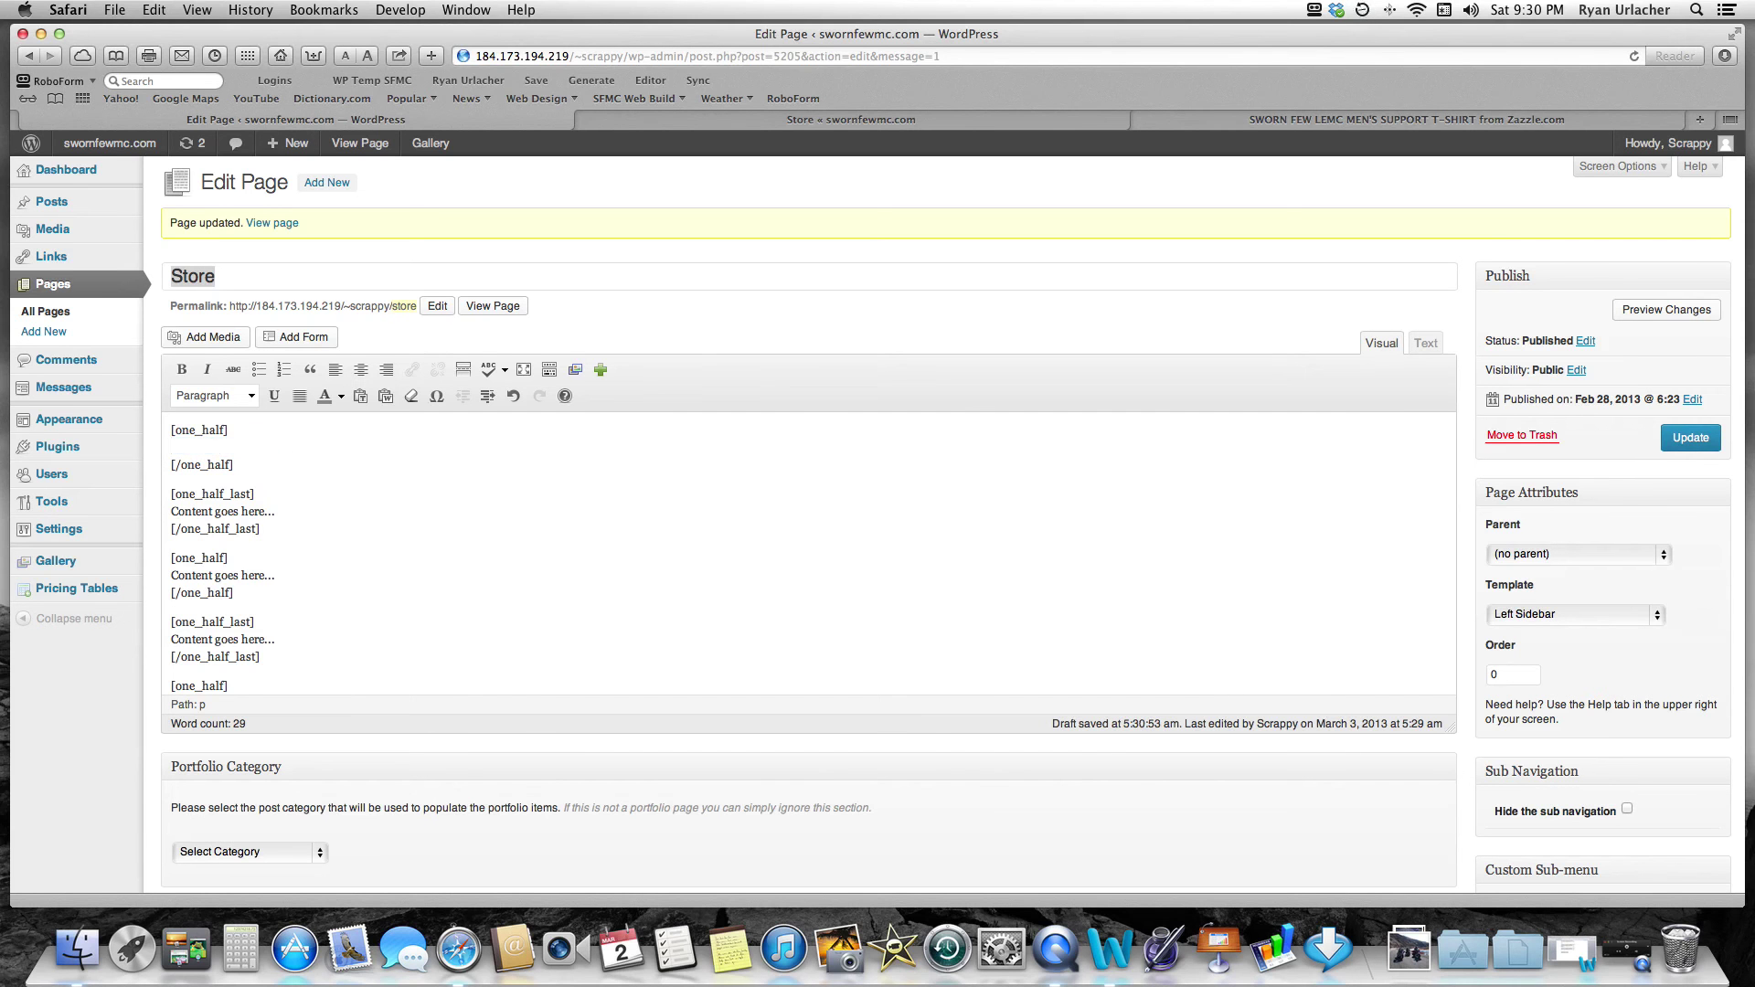
pyautogui.press('super+v')
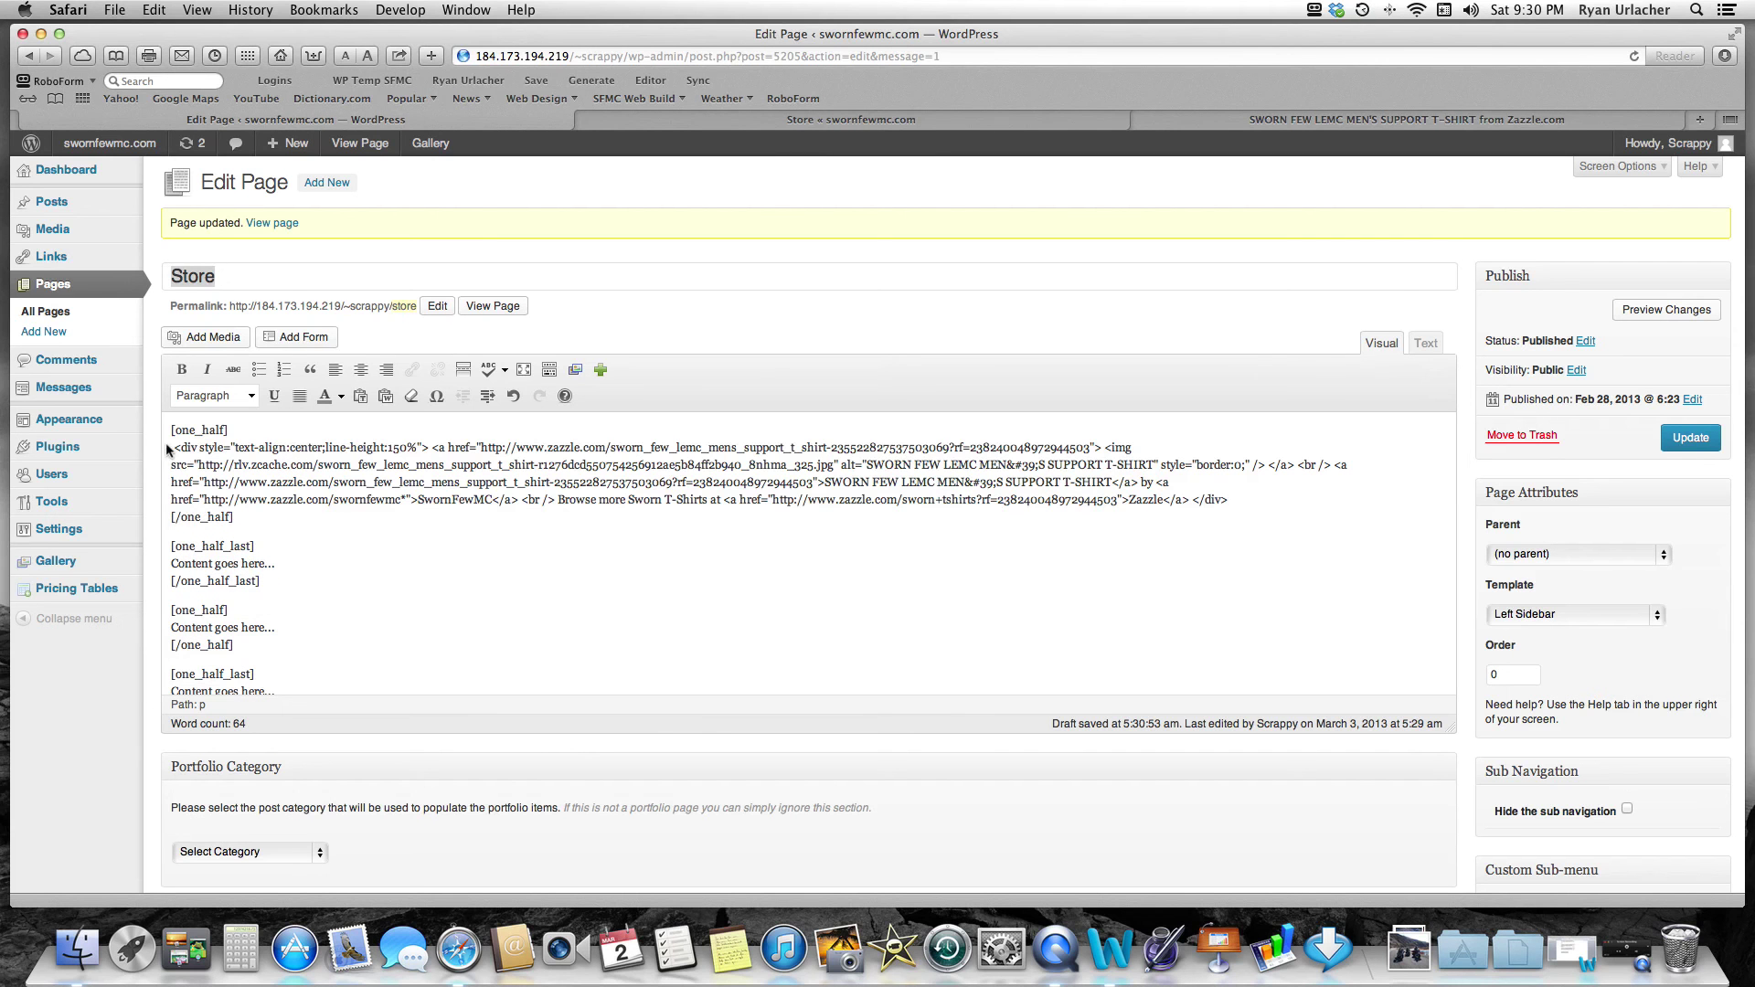
pyautogui.click(1690, 439)
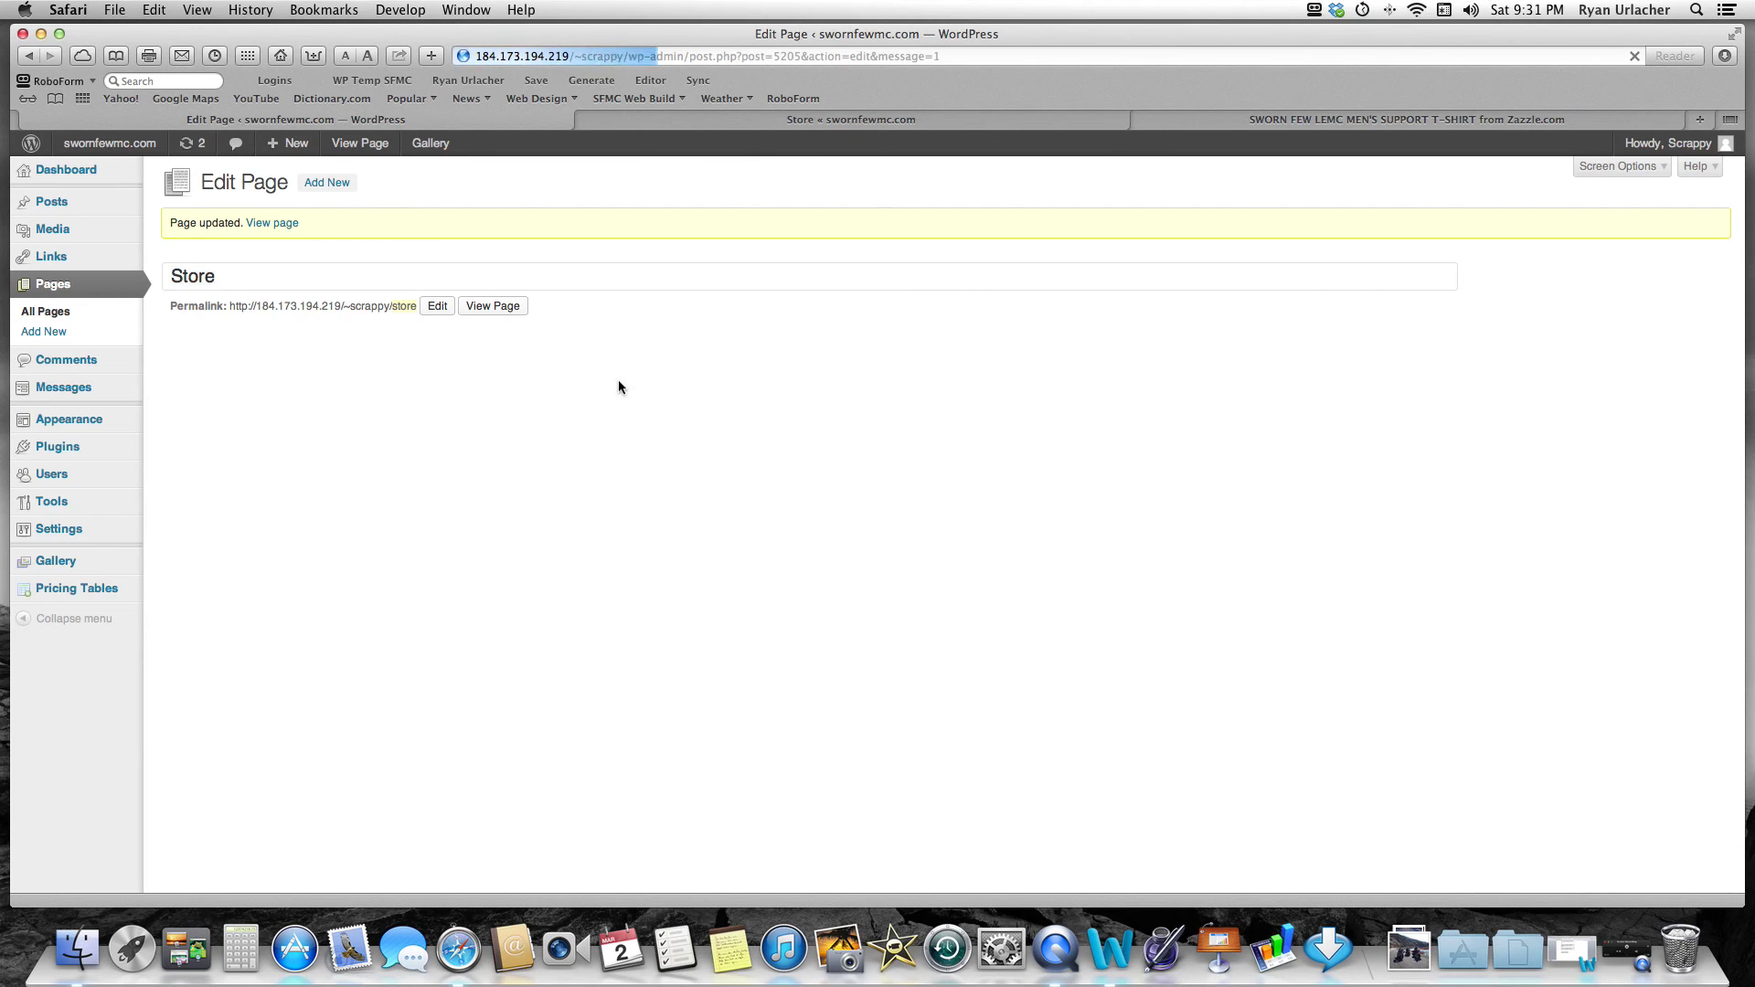
pyautogui.click(757, 123)
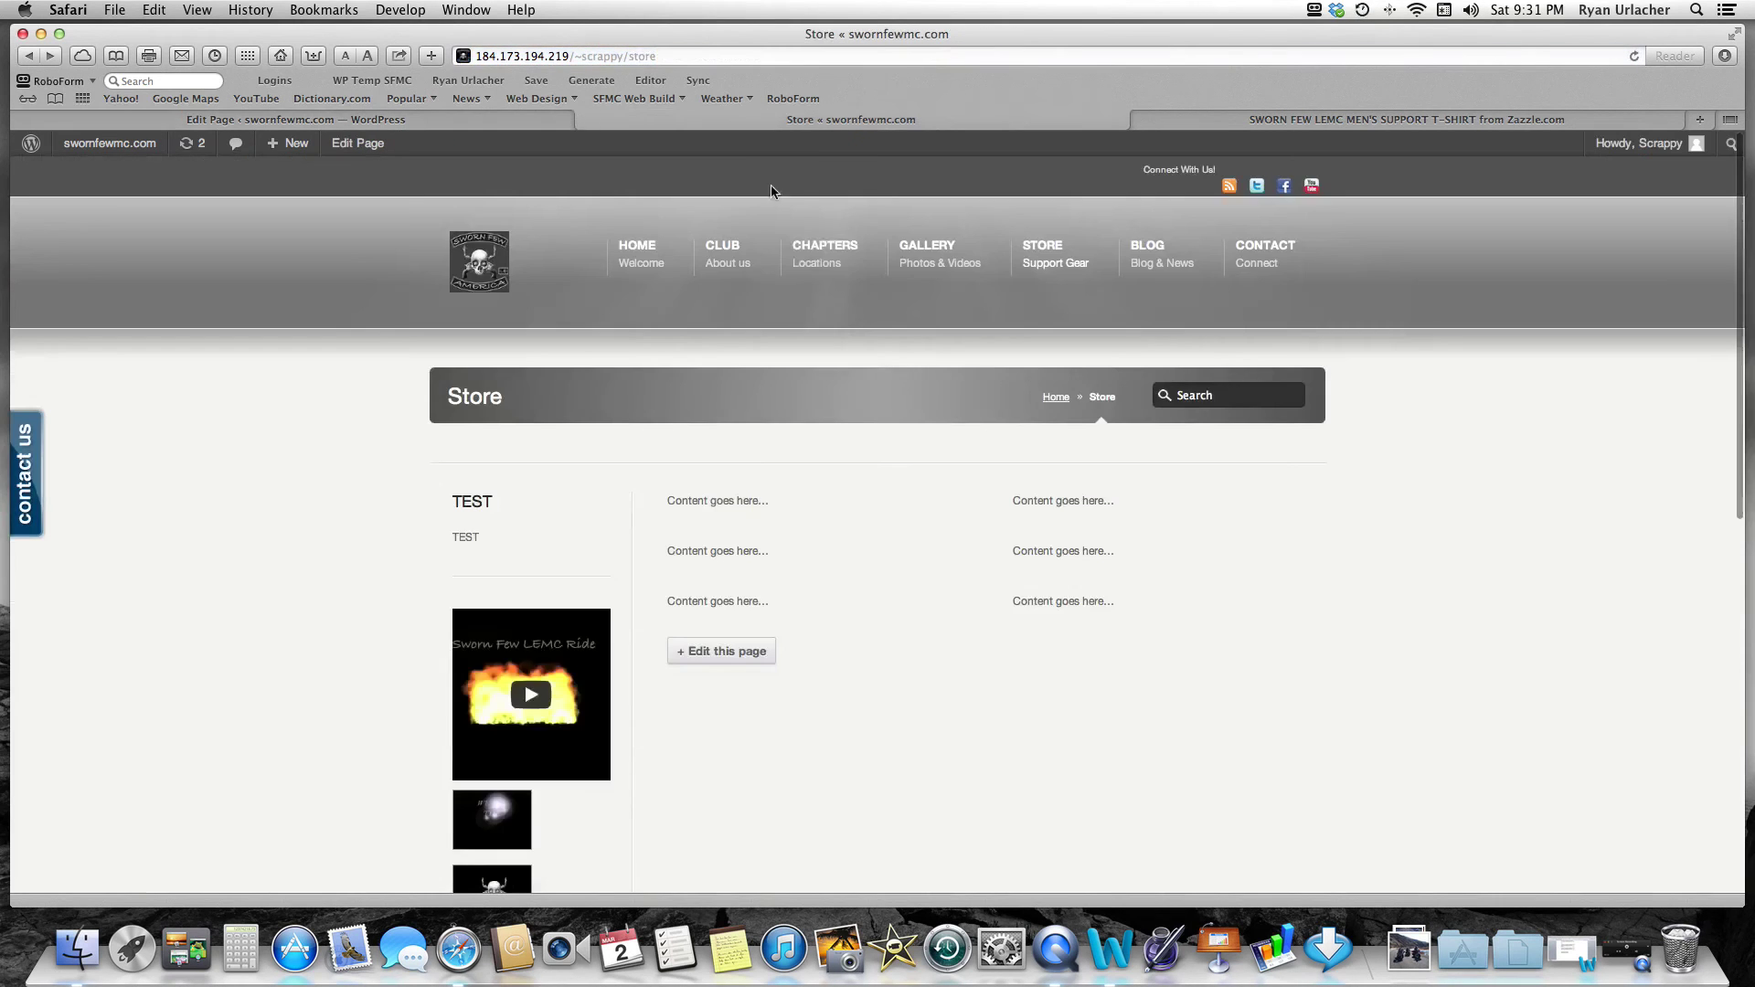
pyautogui.moveTo(1645, 144)
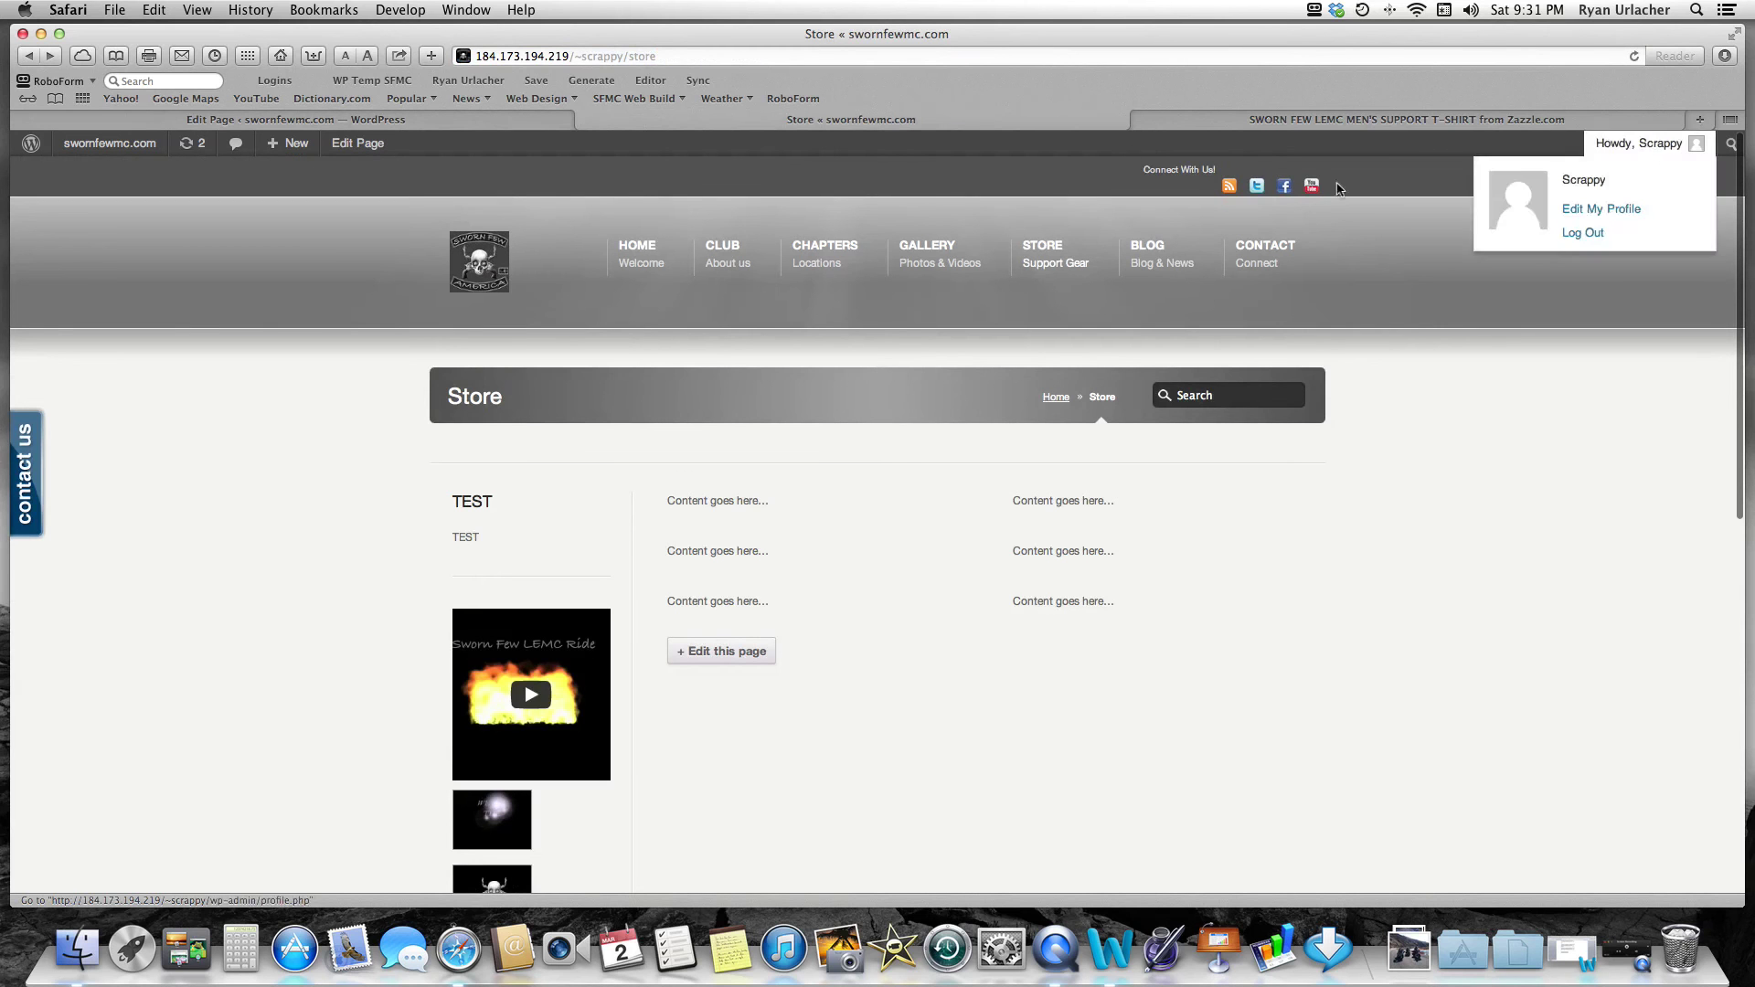
pyautogui.click(1634, 57)
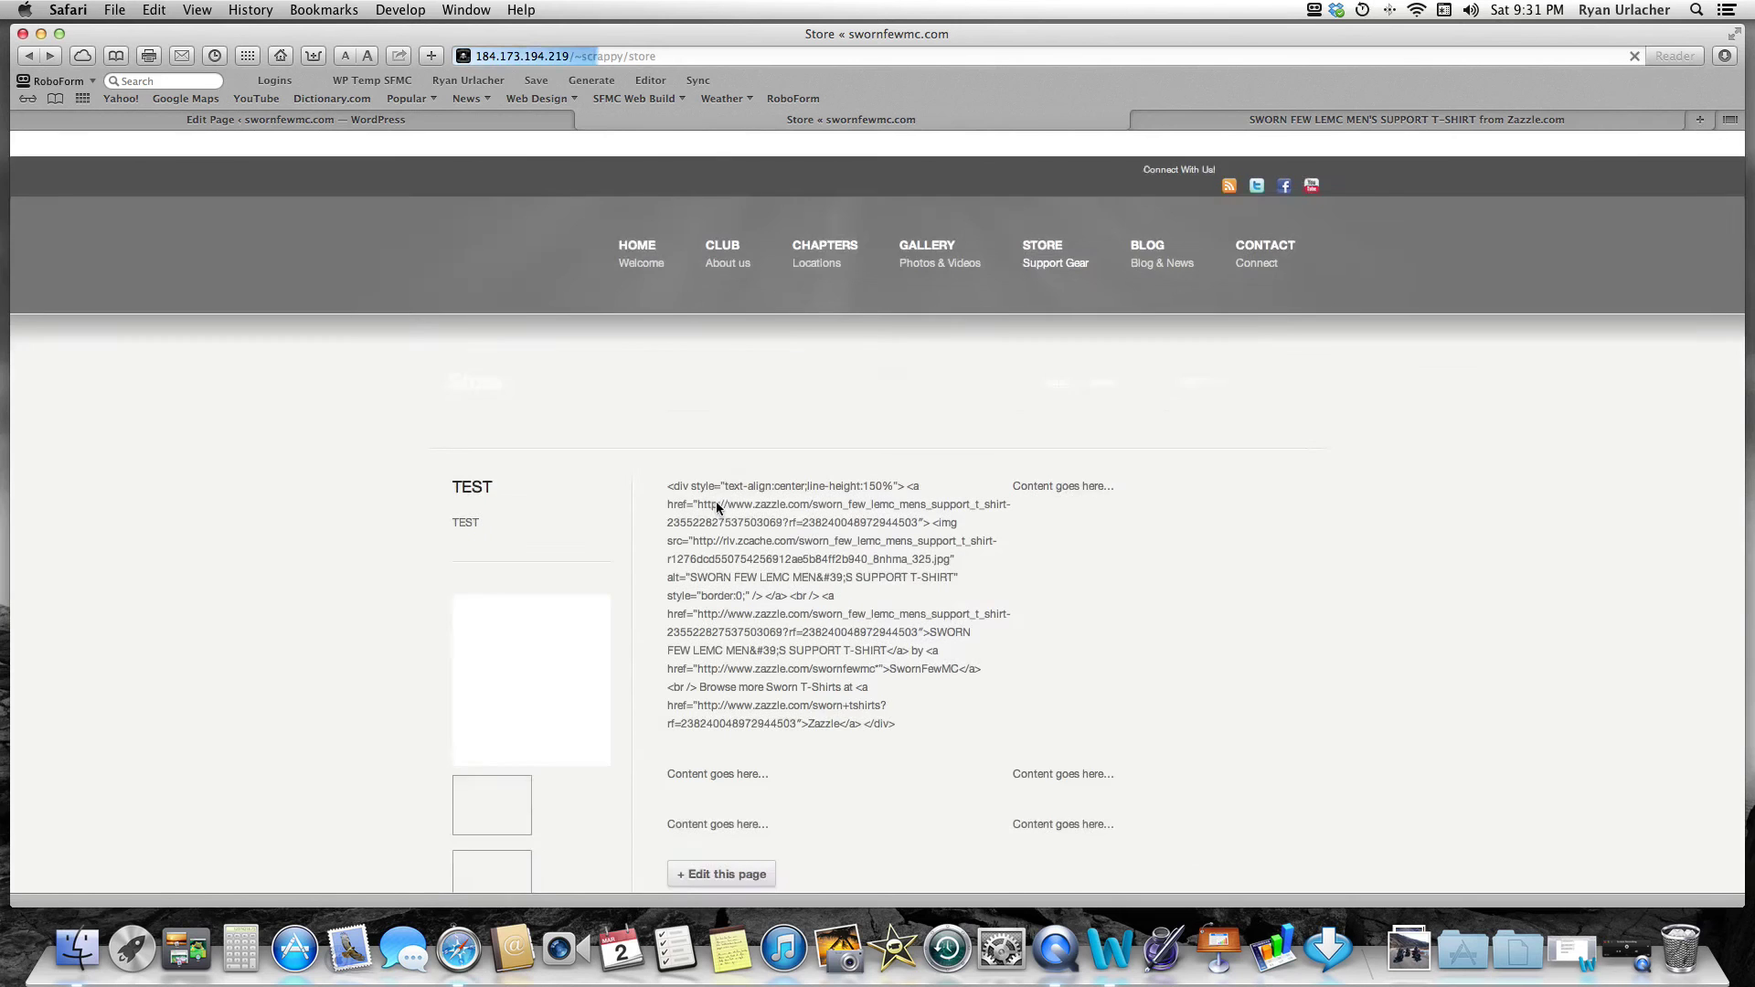
pyautogui.click(464, 118)
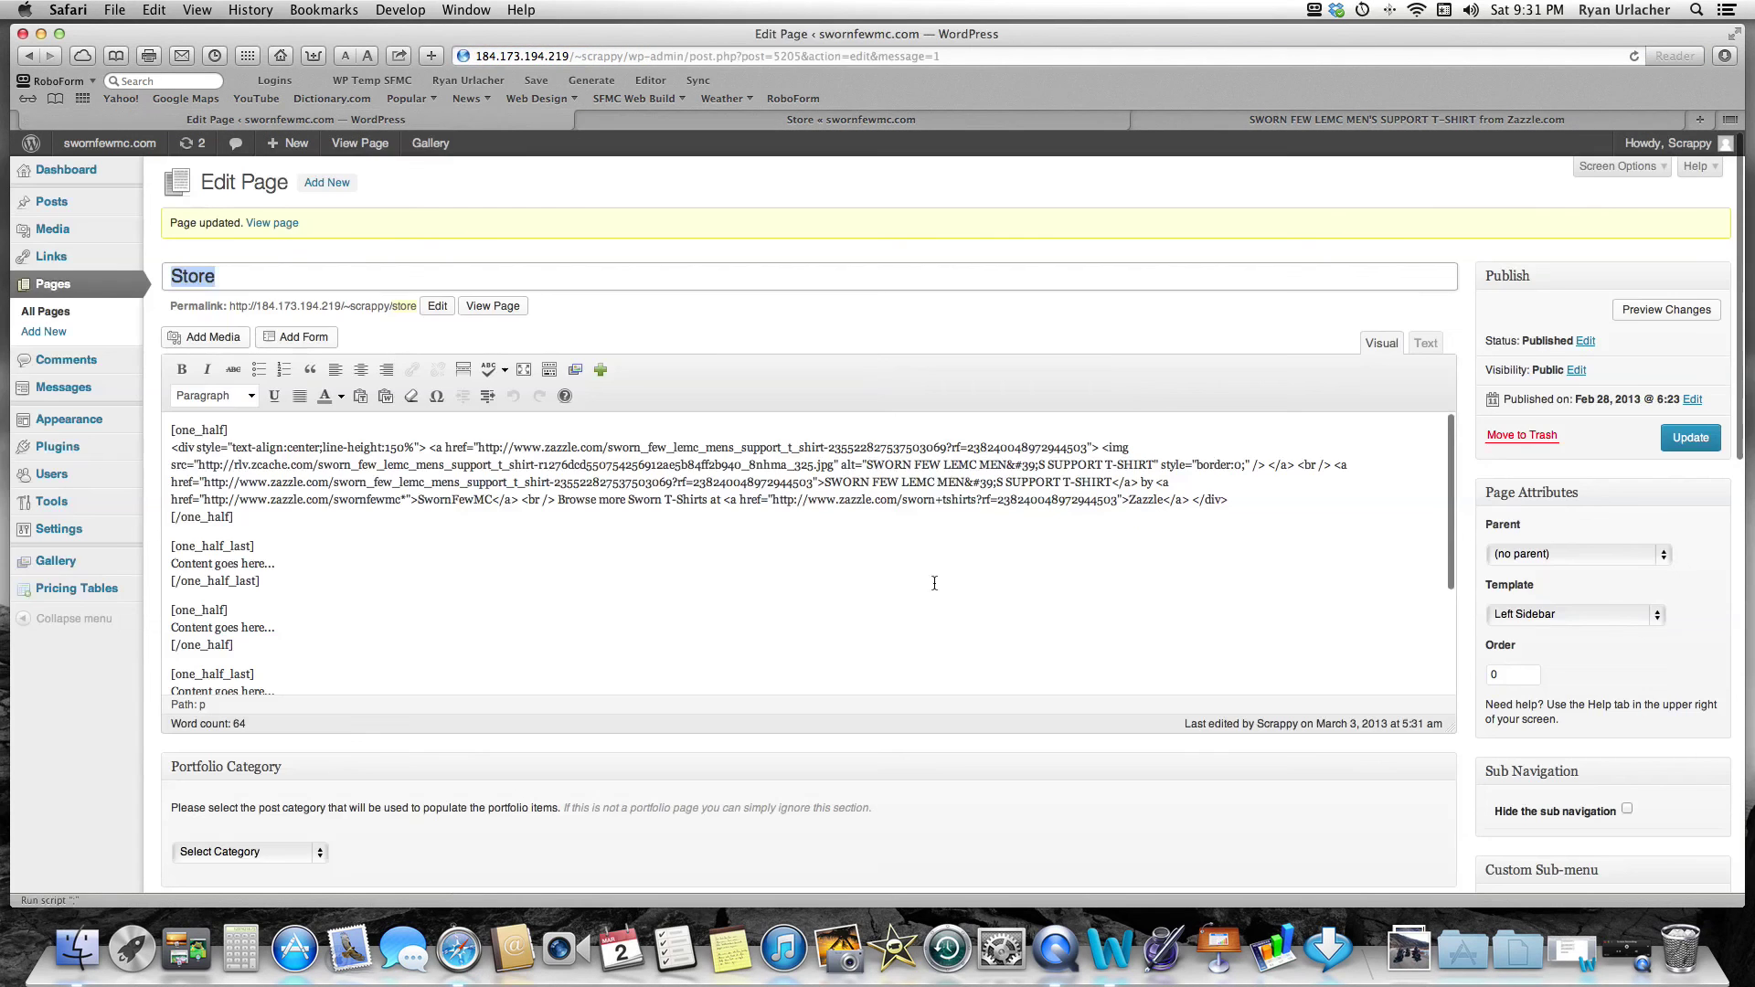
# - Remove the embed code pasted in the visual editor and switch to the Text editor
pyautogui.moveTo(1228, 499); pyautogui.dragTo(150, 448)
pyautogui.press('super+c')
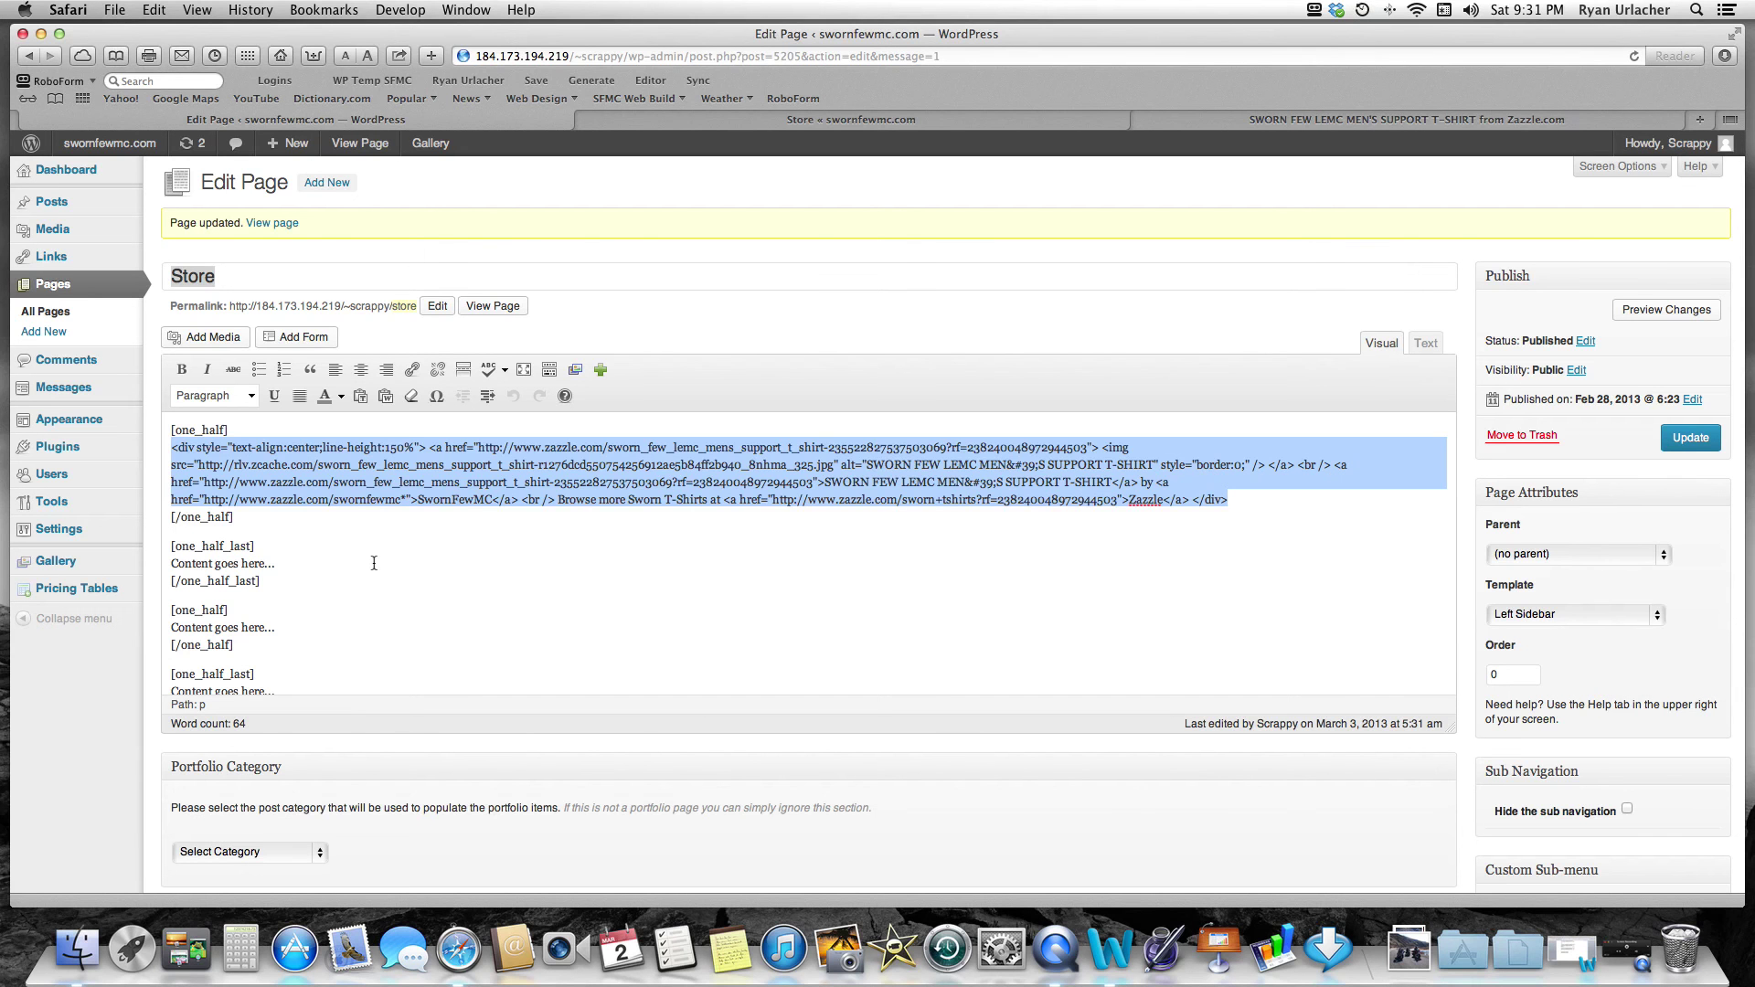
pyautogui.press('BackSpace')
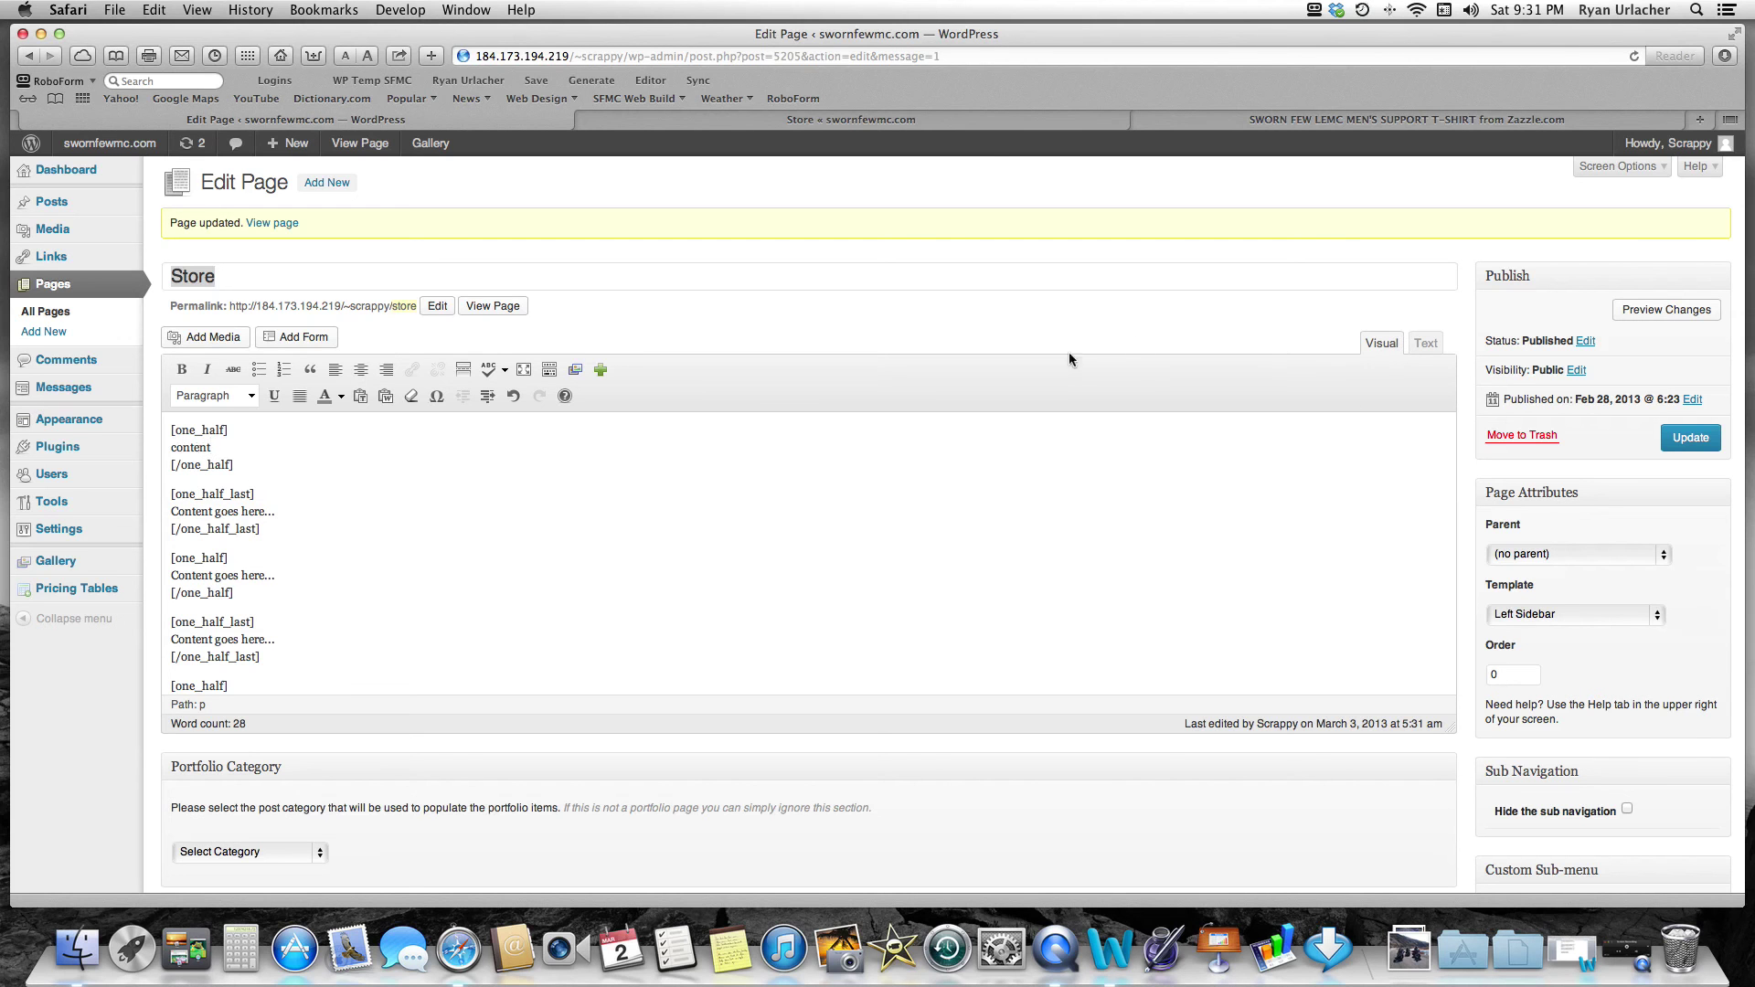
pyautogui.click(1420, 344)
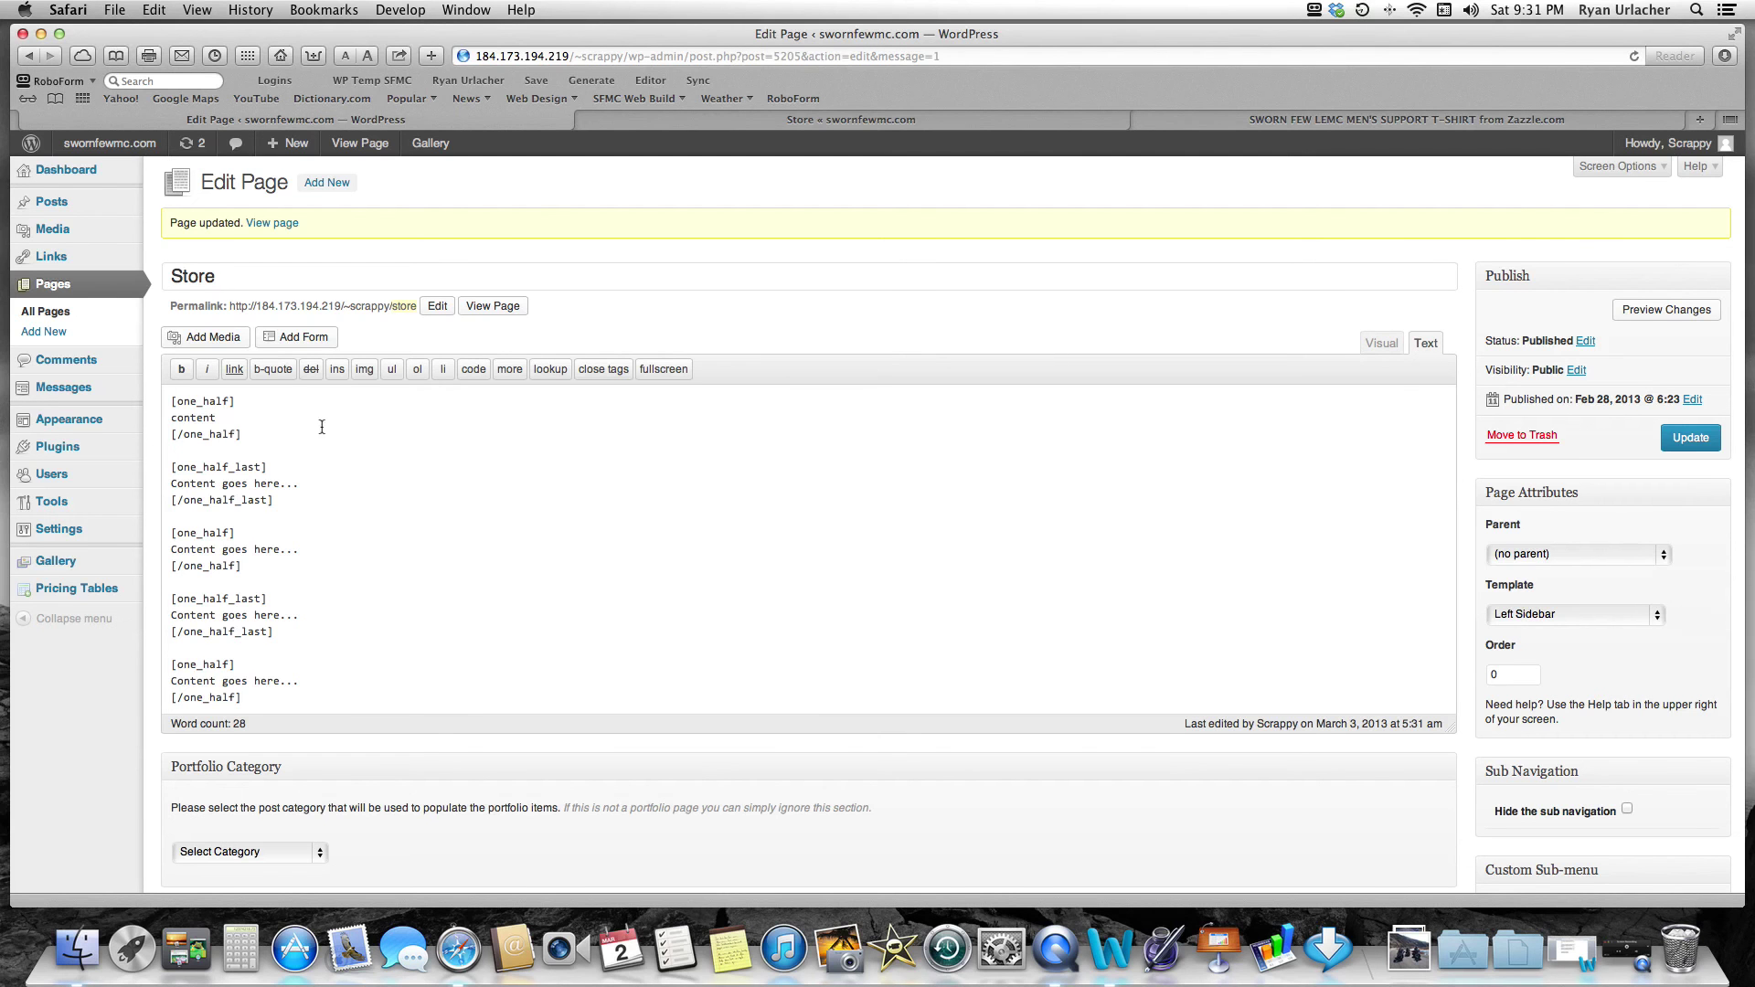
# - Replace 'content' in the first [one_half] block with the men's T-shirt embed code and update
pyautogui.moveTo(217, 419); pyautogui.dragTo(167, 417)
pyautogui.press('BackSpace')
pyautogui.press('super+v')
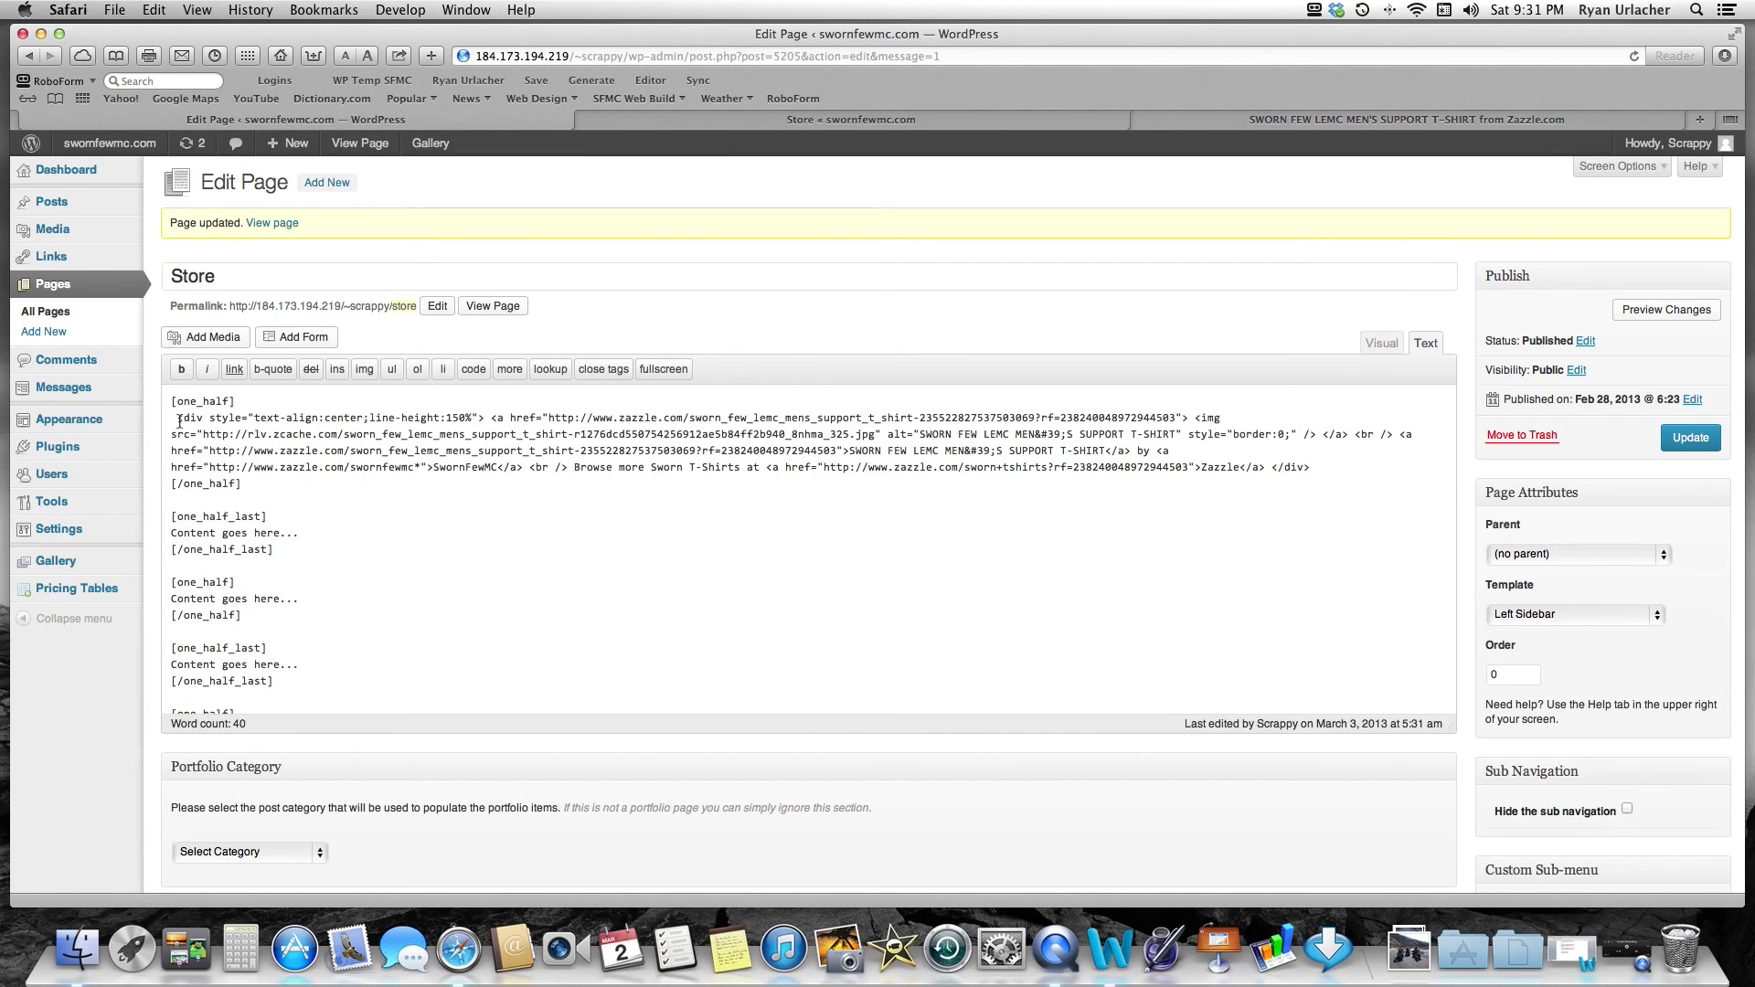
pyautogui.press('BackSpace')
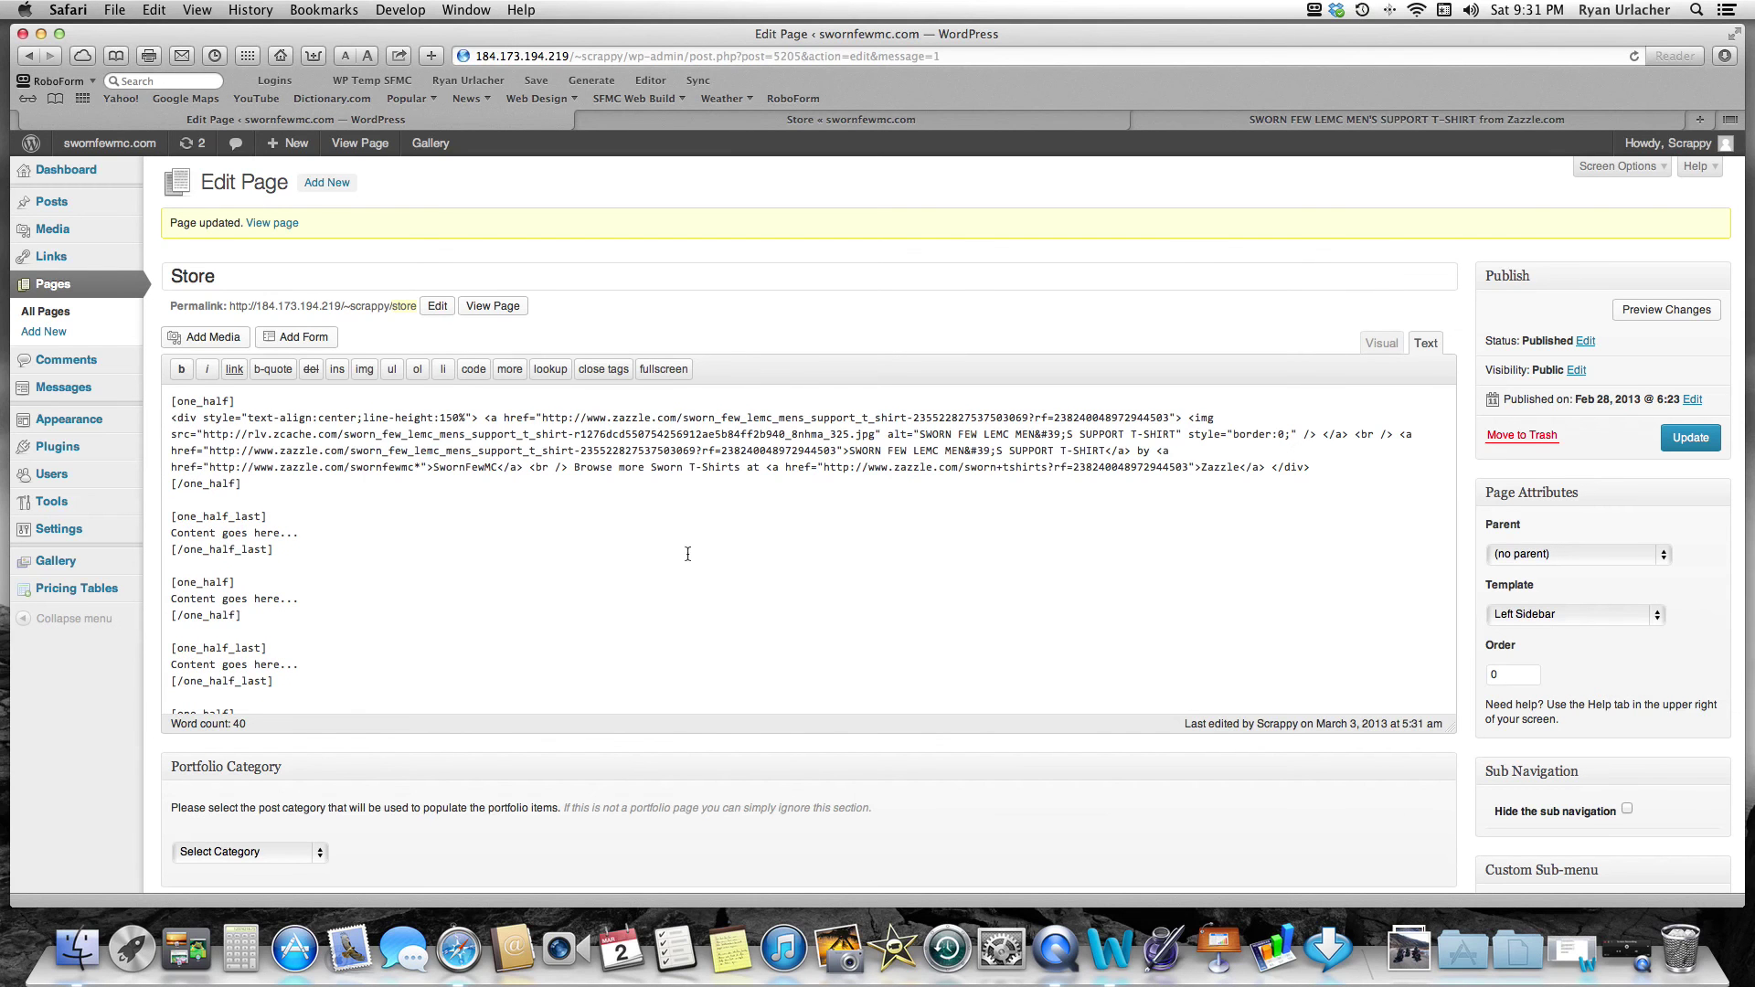
pyautogui.click(1698, 445)
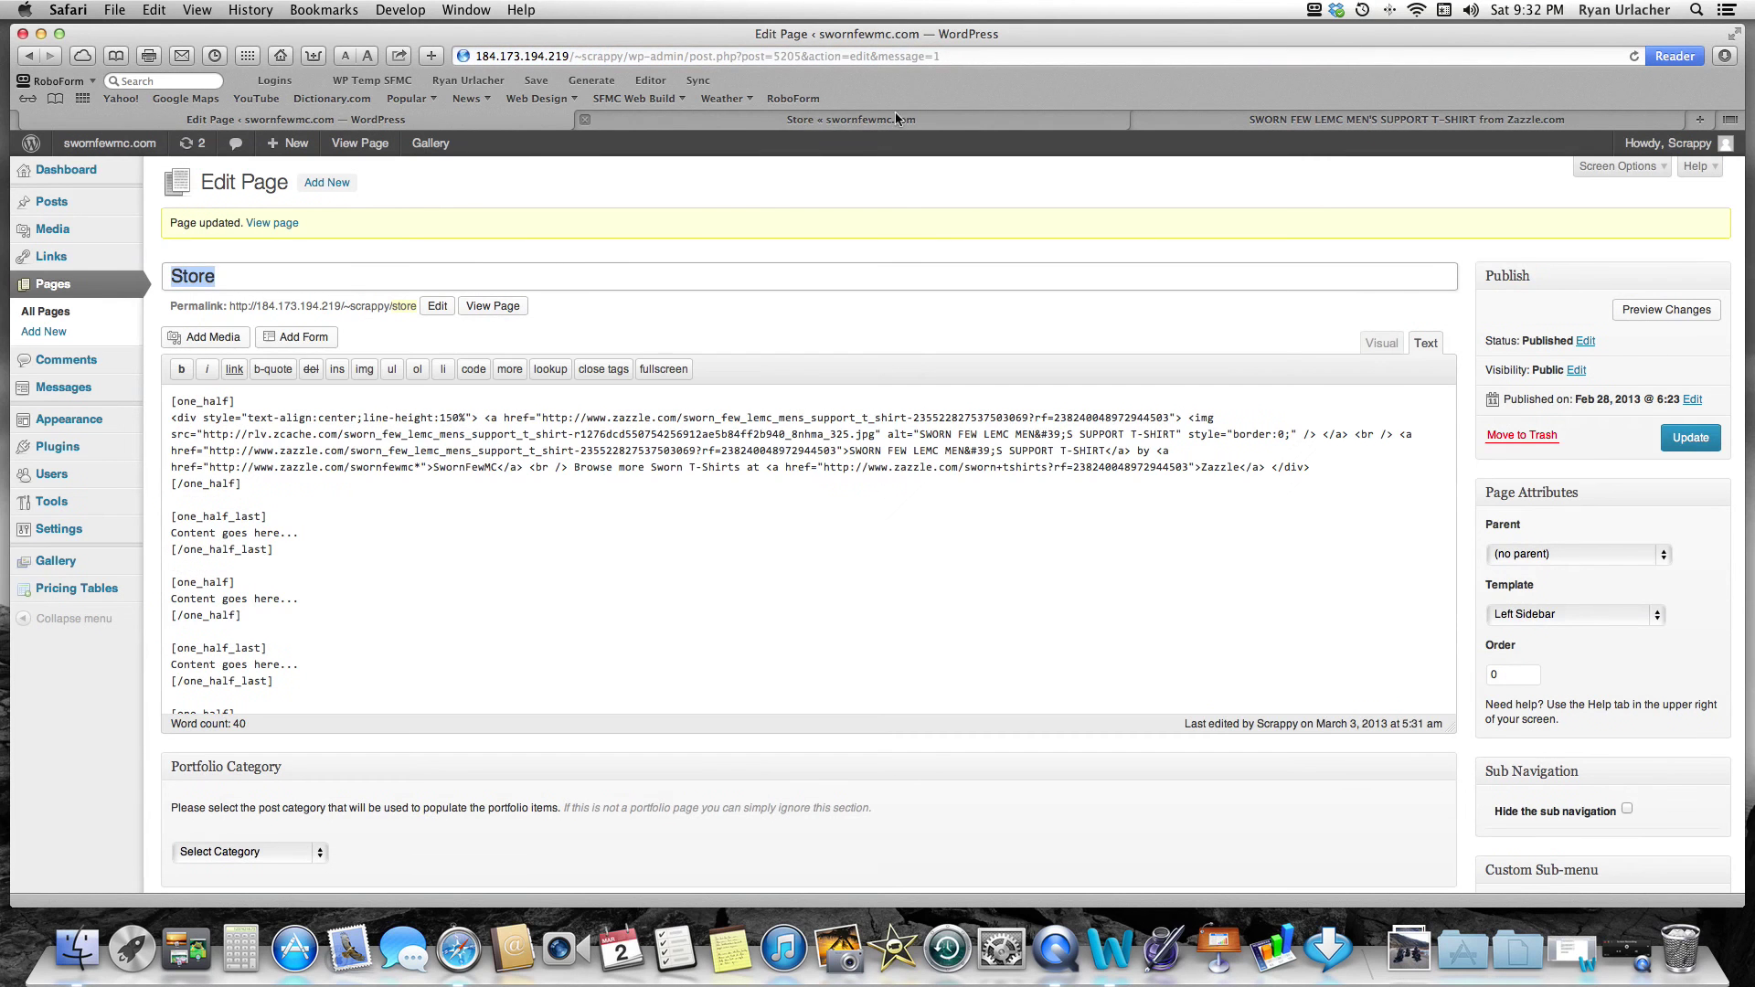
pyautogui.click(898, 127)
pyautogui.press('super+r')
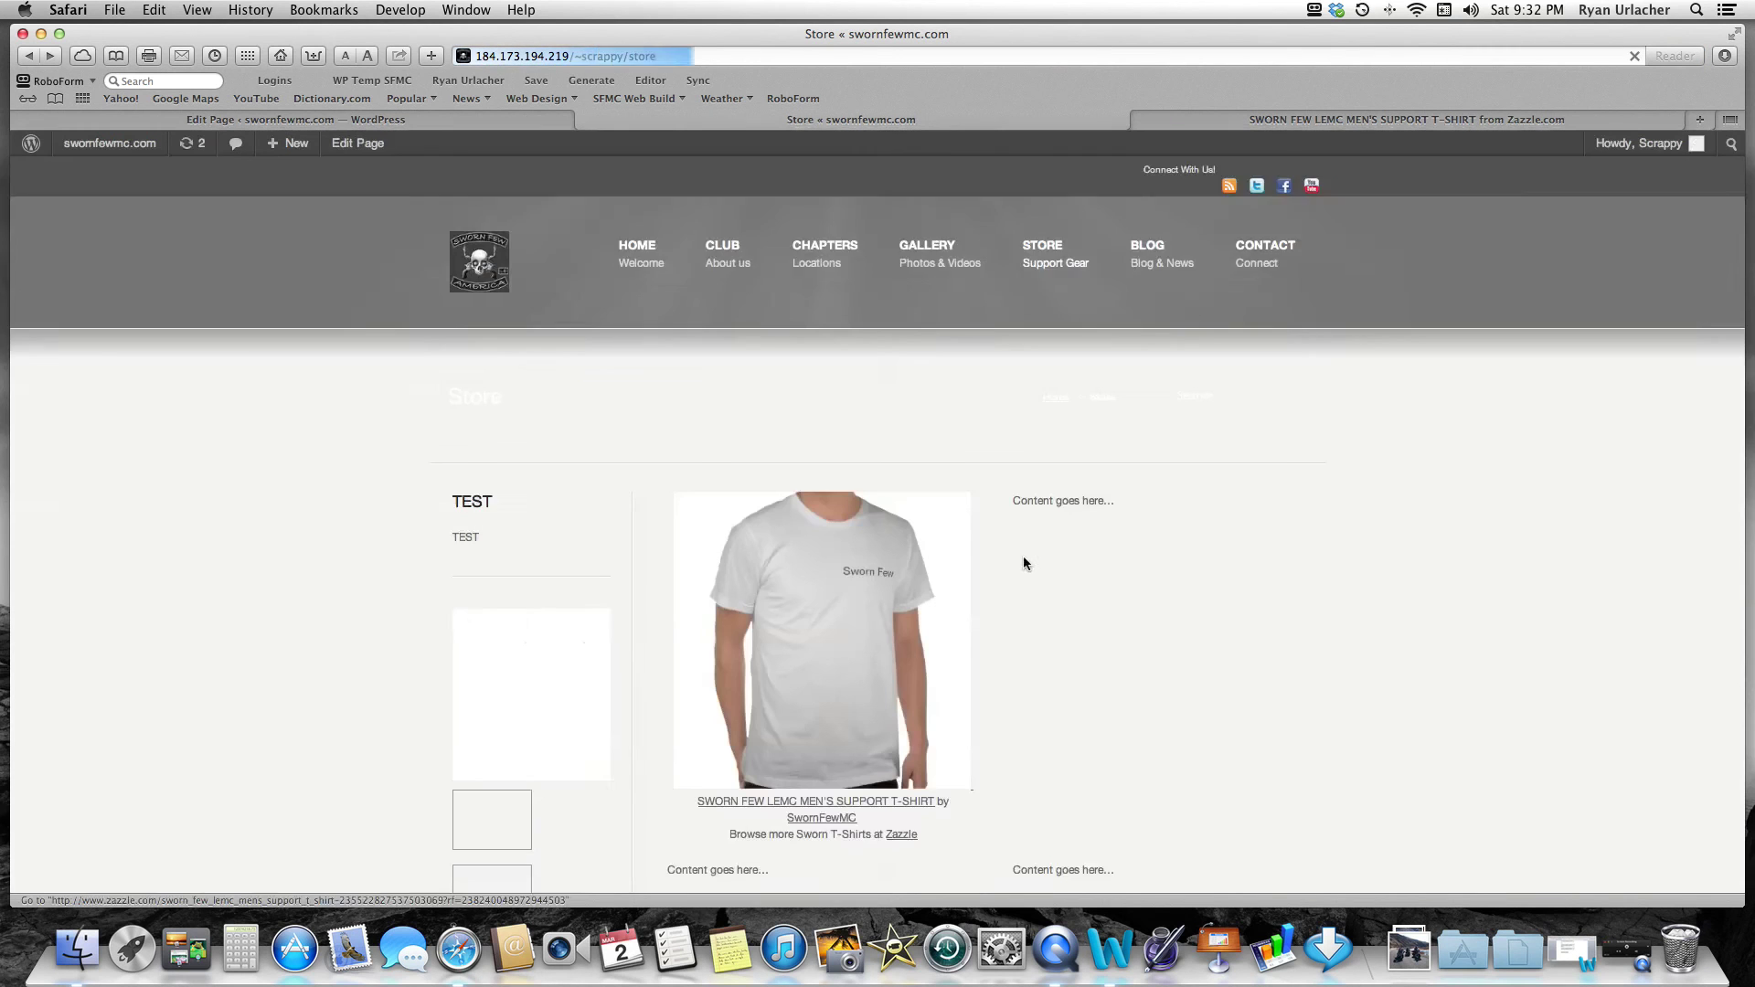
pyautogui.scroll(-4, 1104, 552)
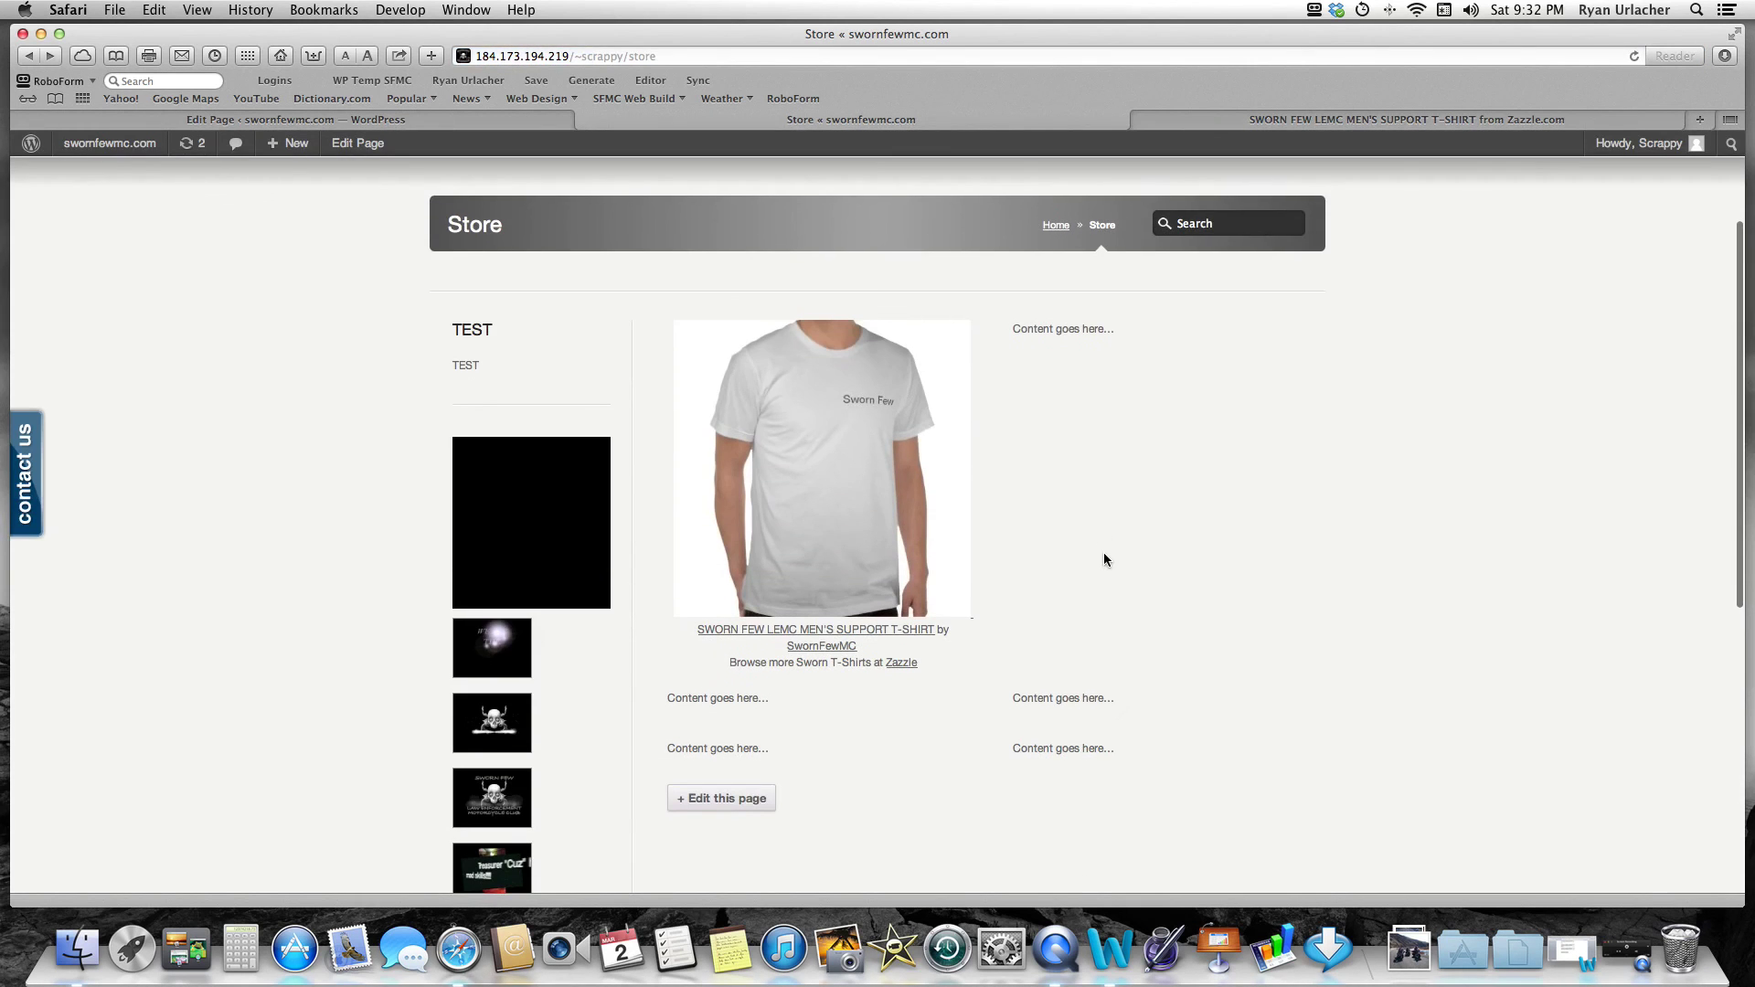
pyautogui.click(416, 122)
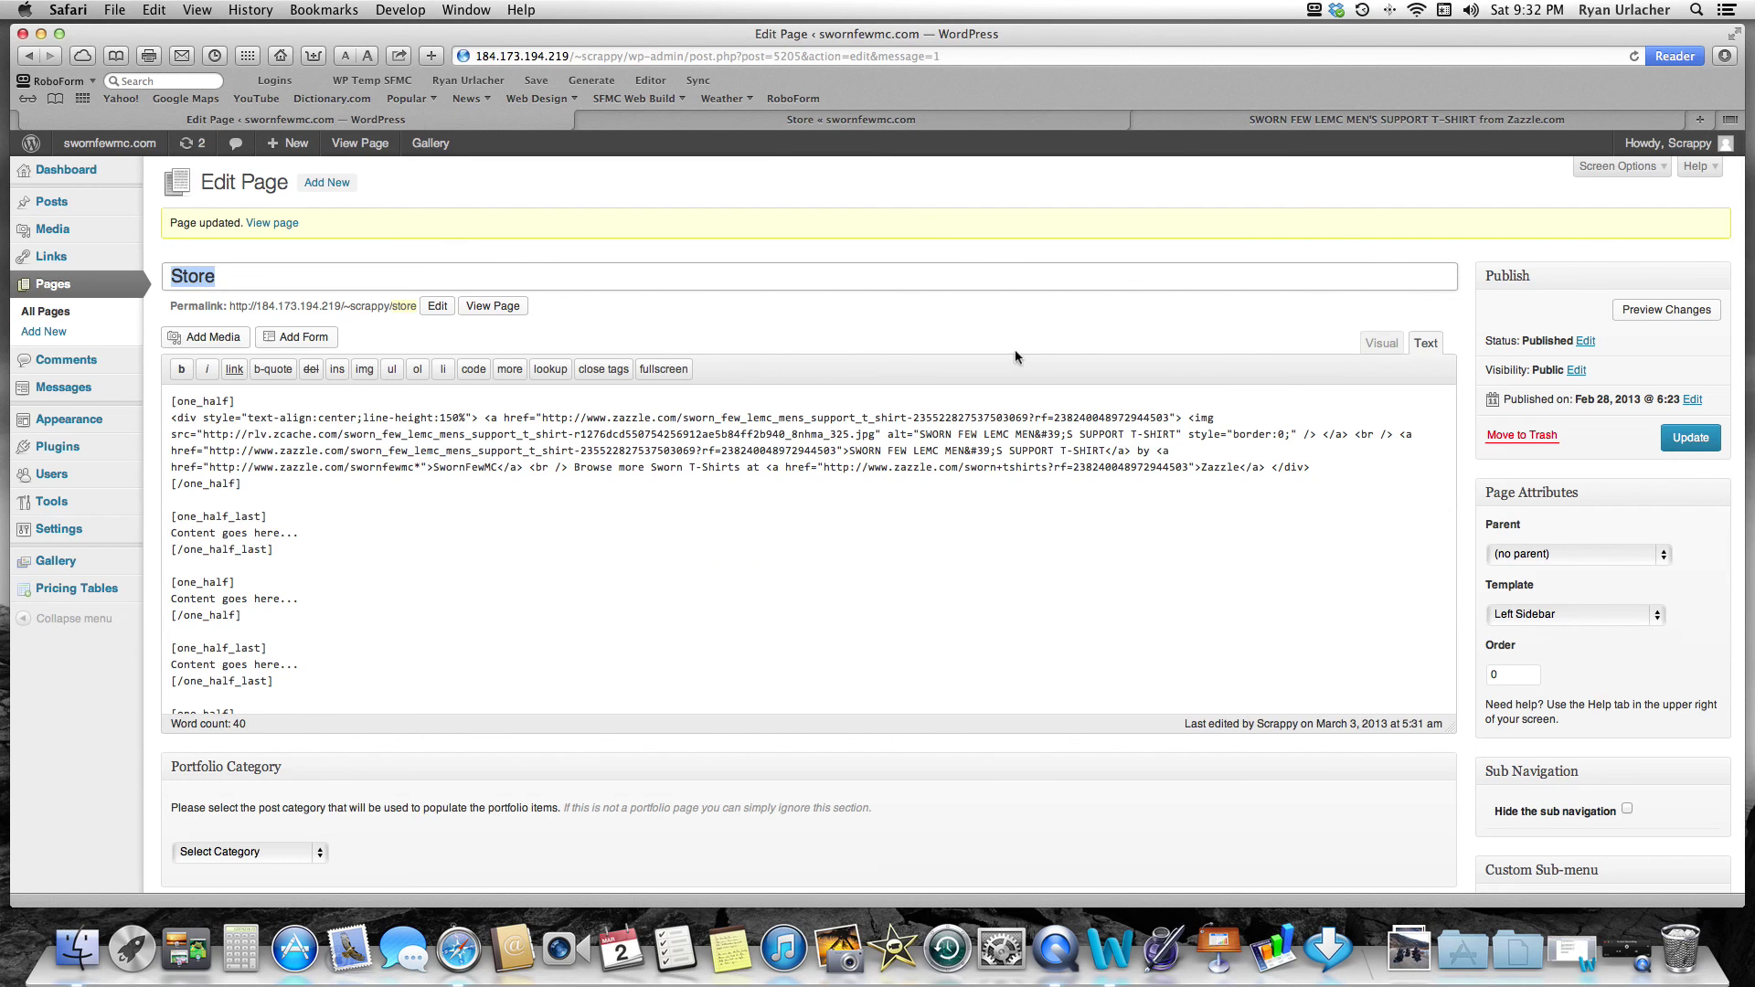
# - Go back to the Zazzle store list and open the women's support T-shirt product page
pyautogui.click(1452, 120)
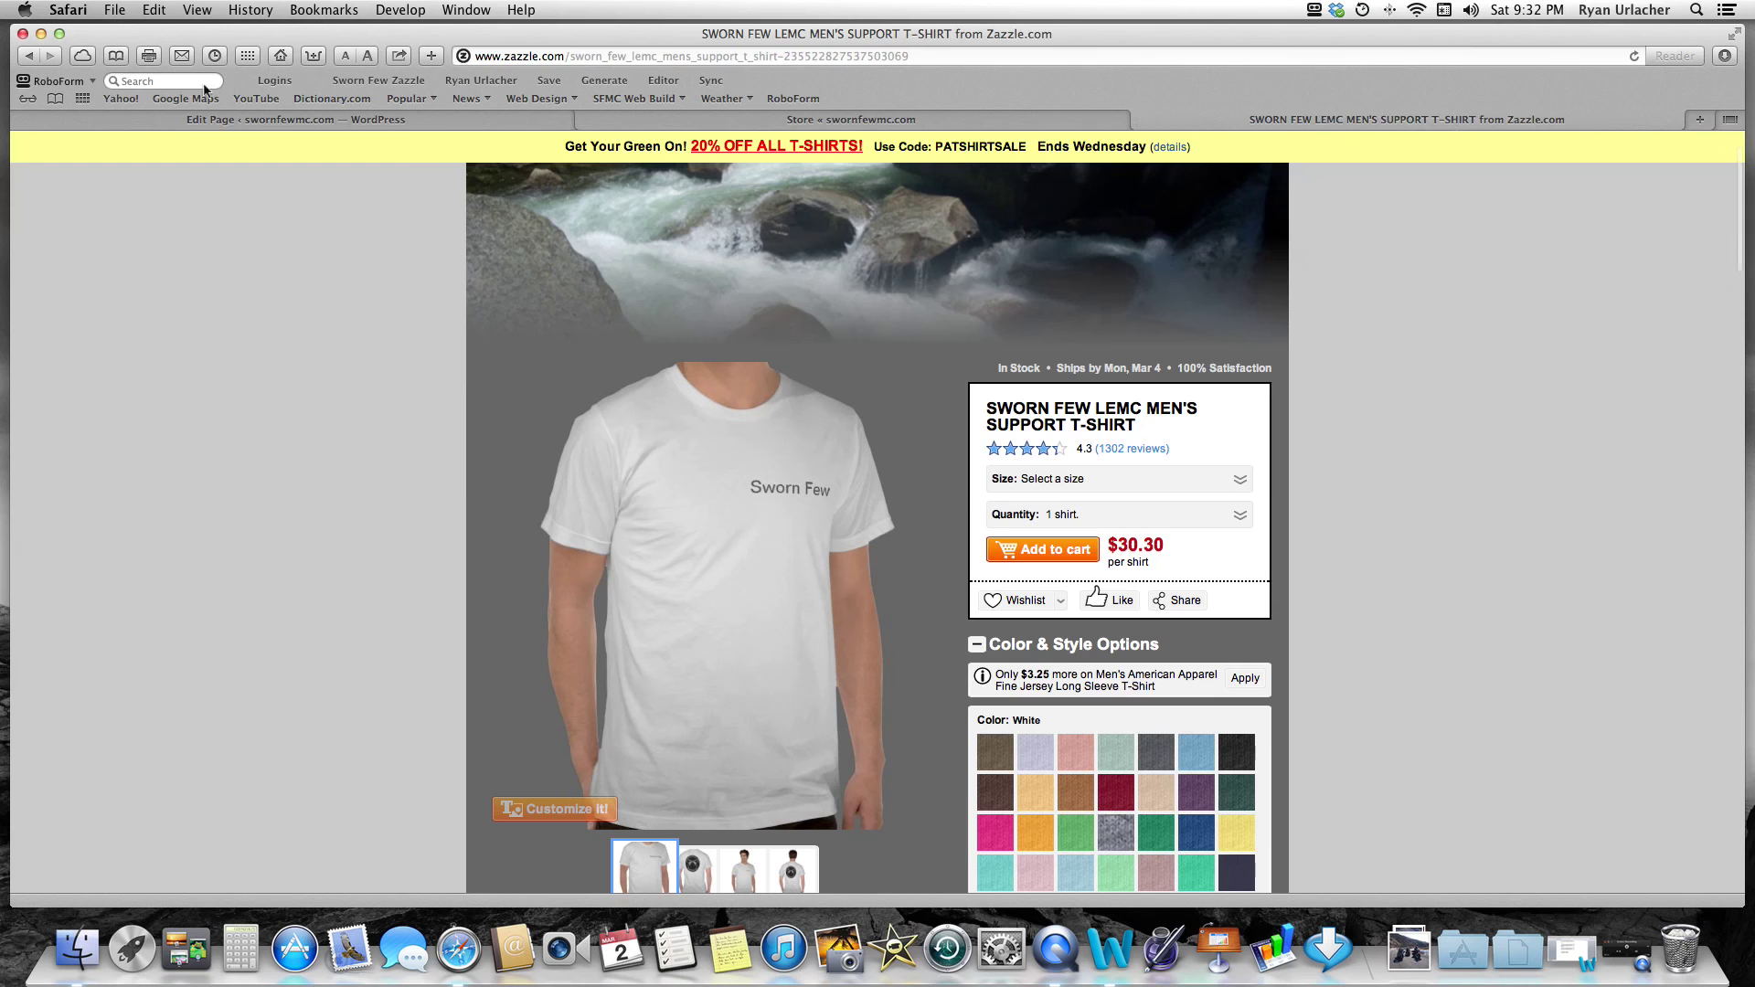
pyautogui.click(35, 56)
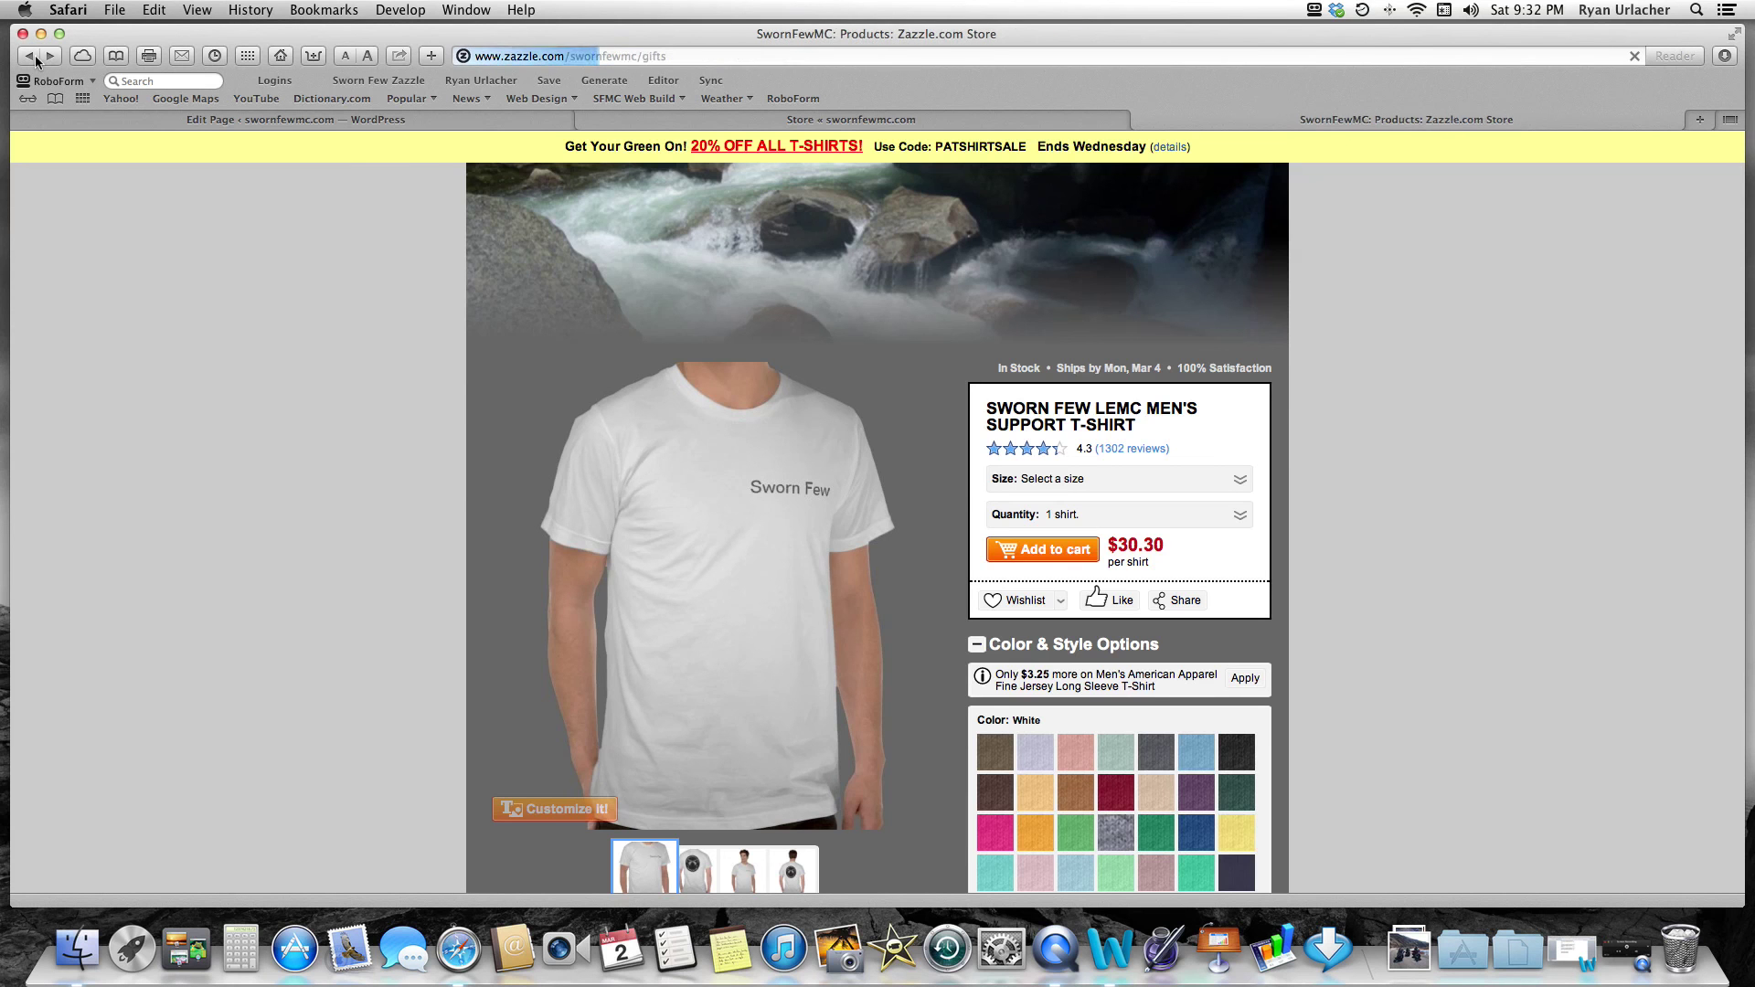
pyautogui.scroll(-2, 409, 350)
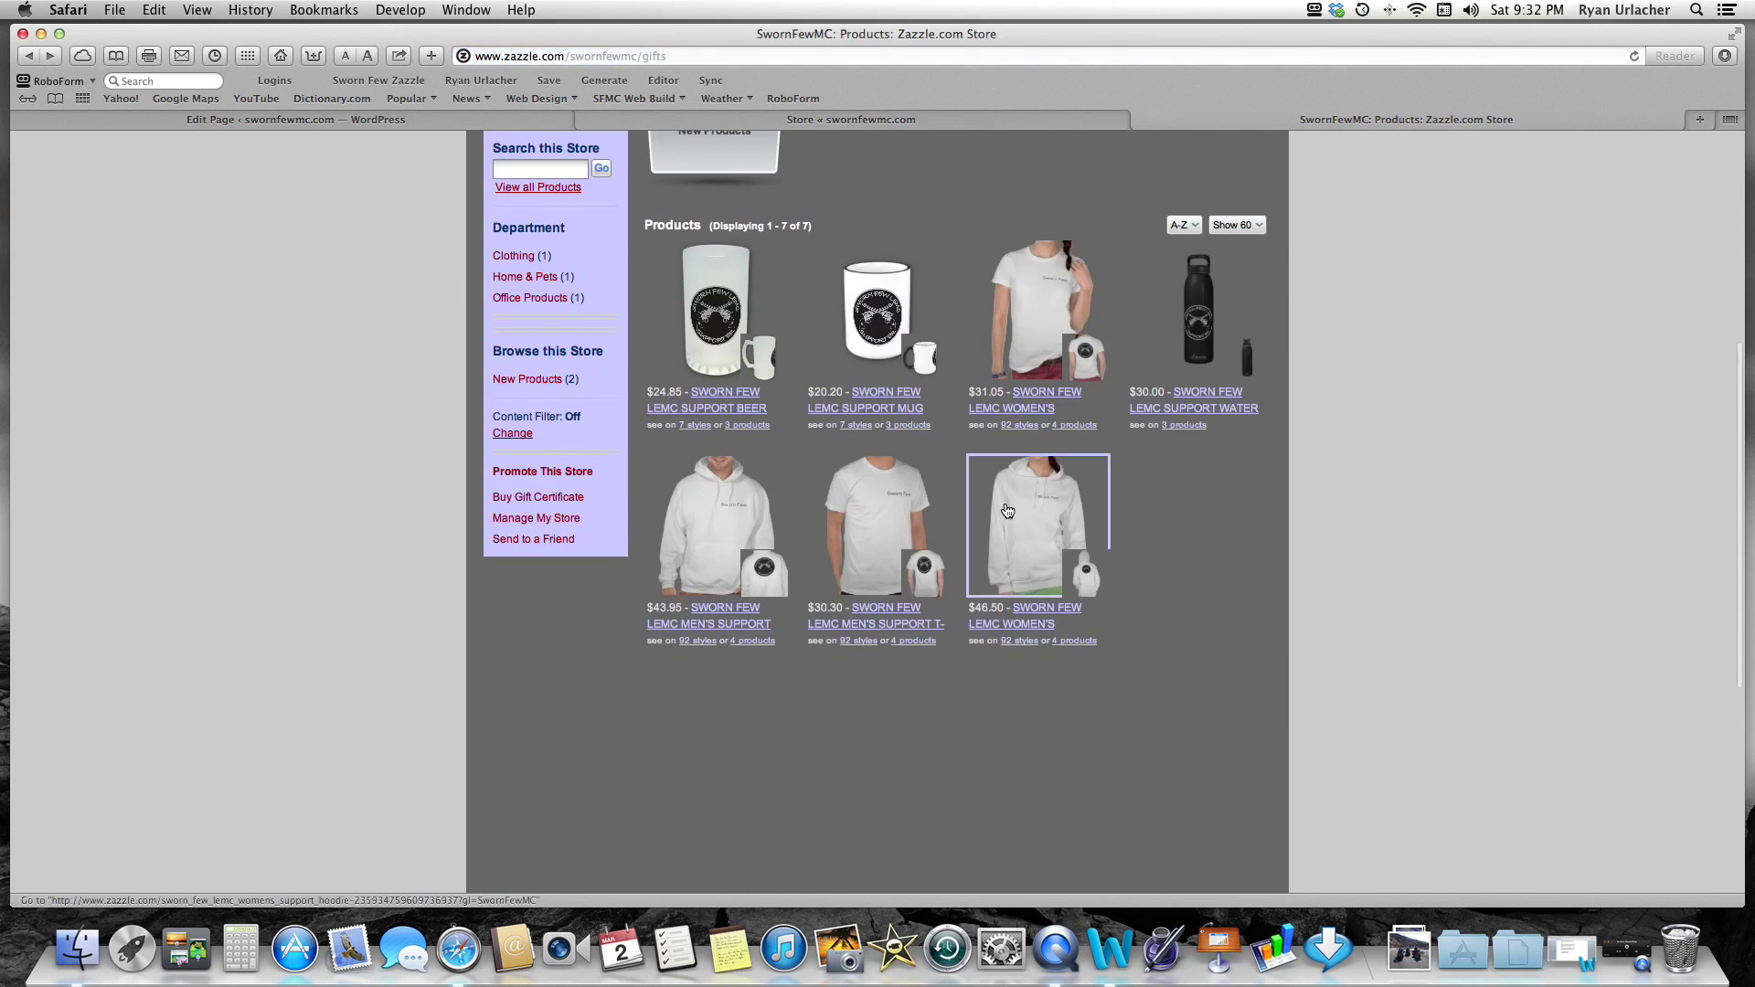
pyautogui.click(1045, 395)
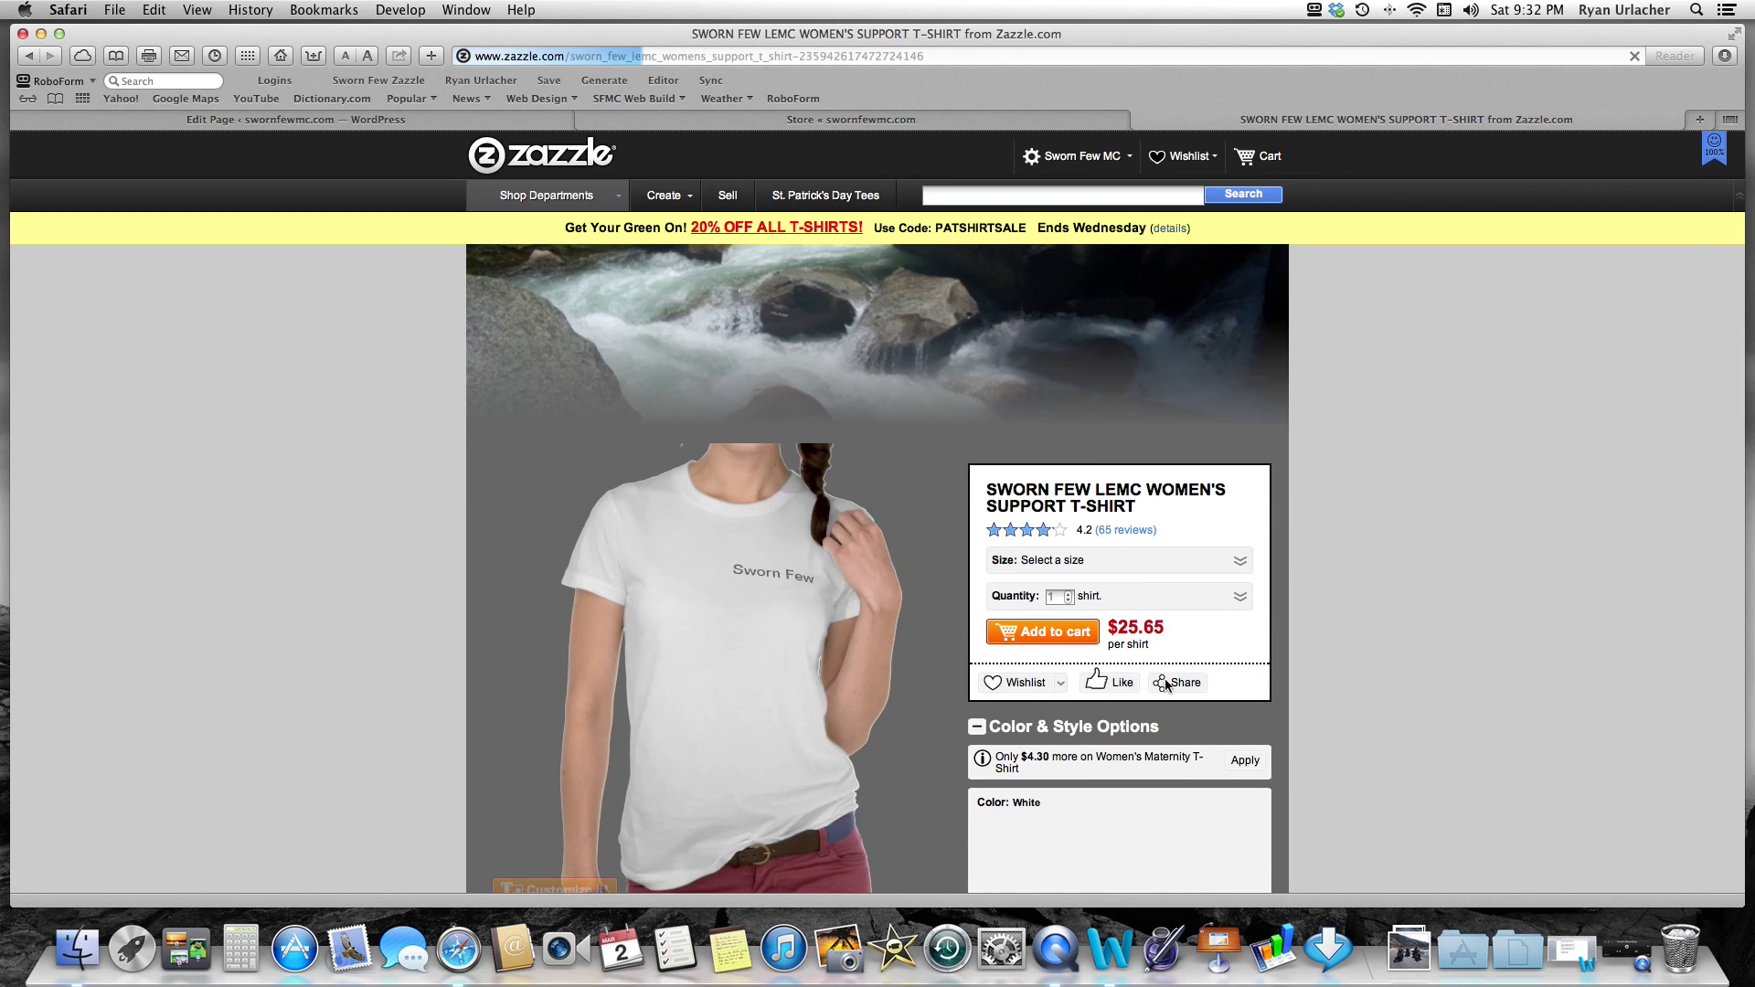
# - Select the women's T-shirt Html embed code under Share > Link to this, then return to WordPress
pyautogui.moveTo(1180, 686)
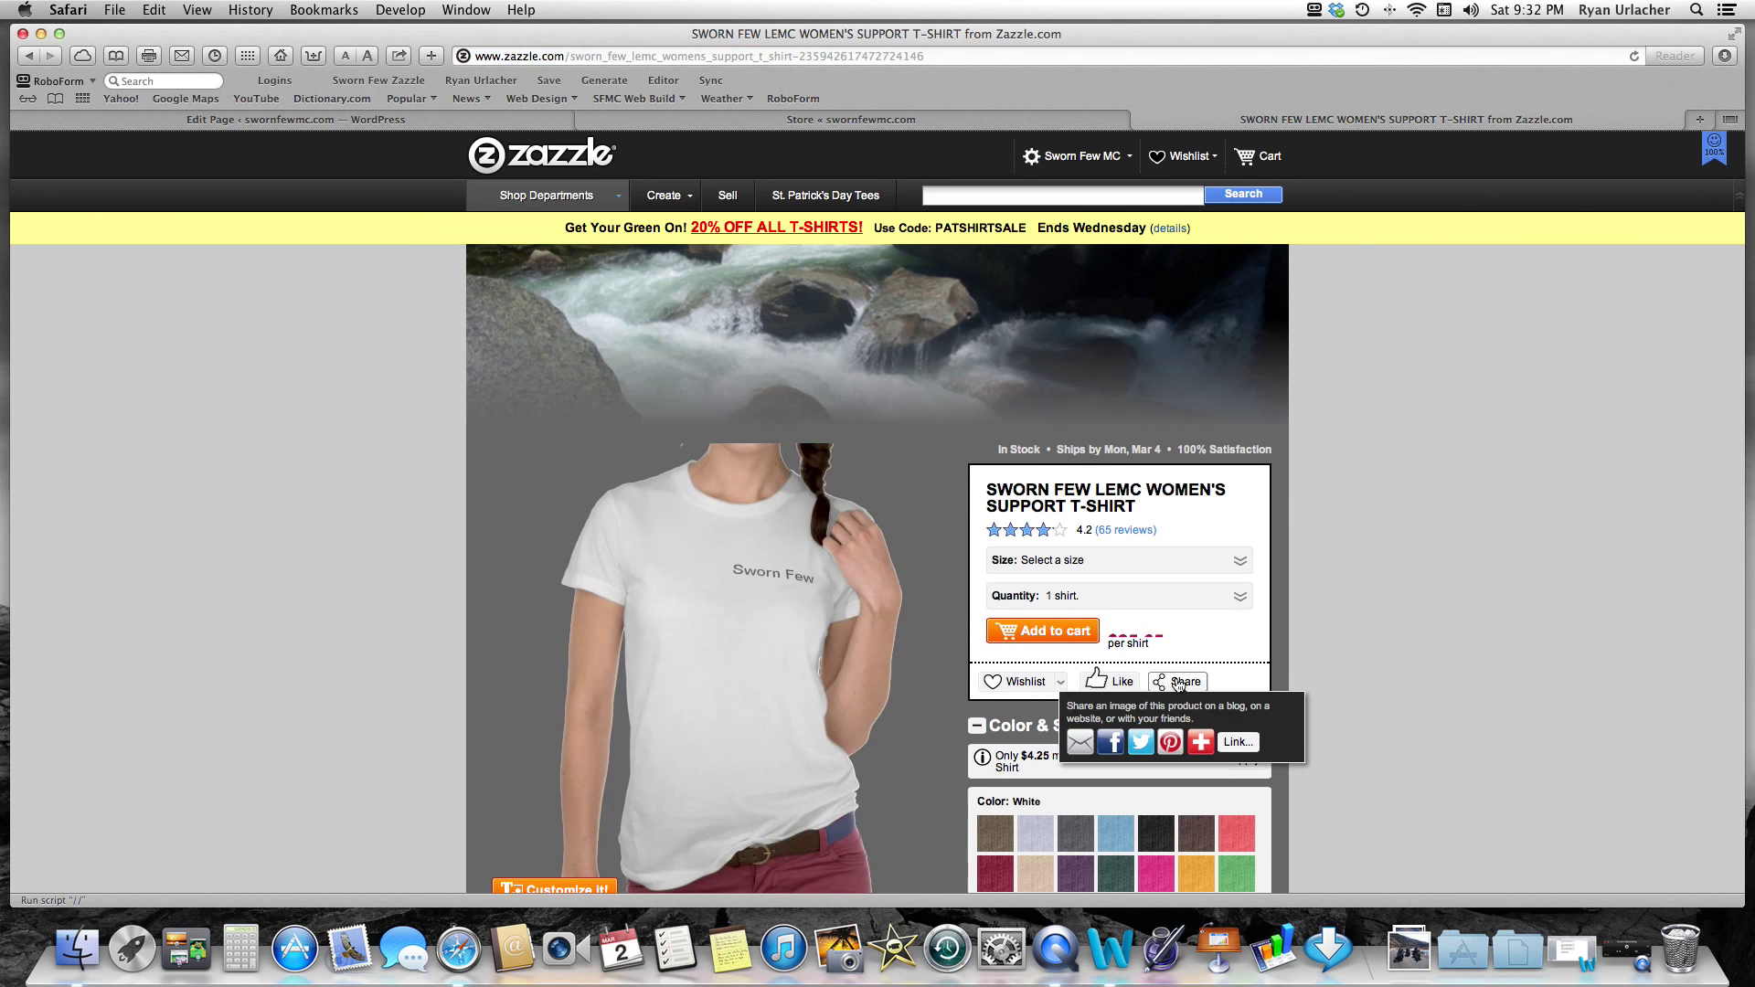
pyautogui.click(1179, 684)
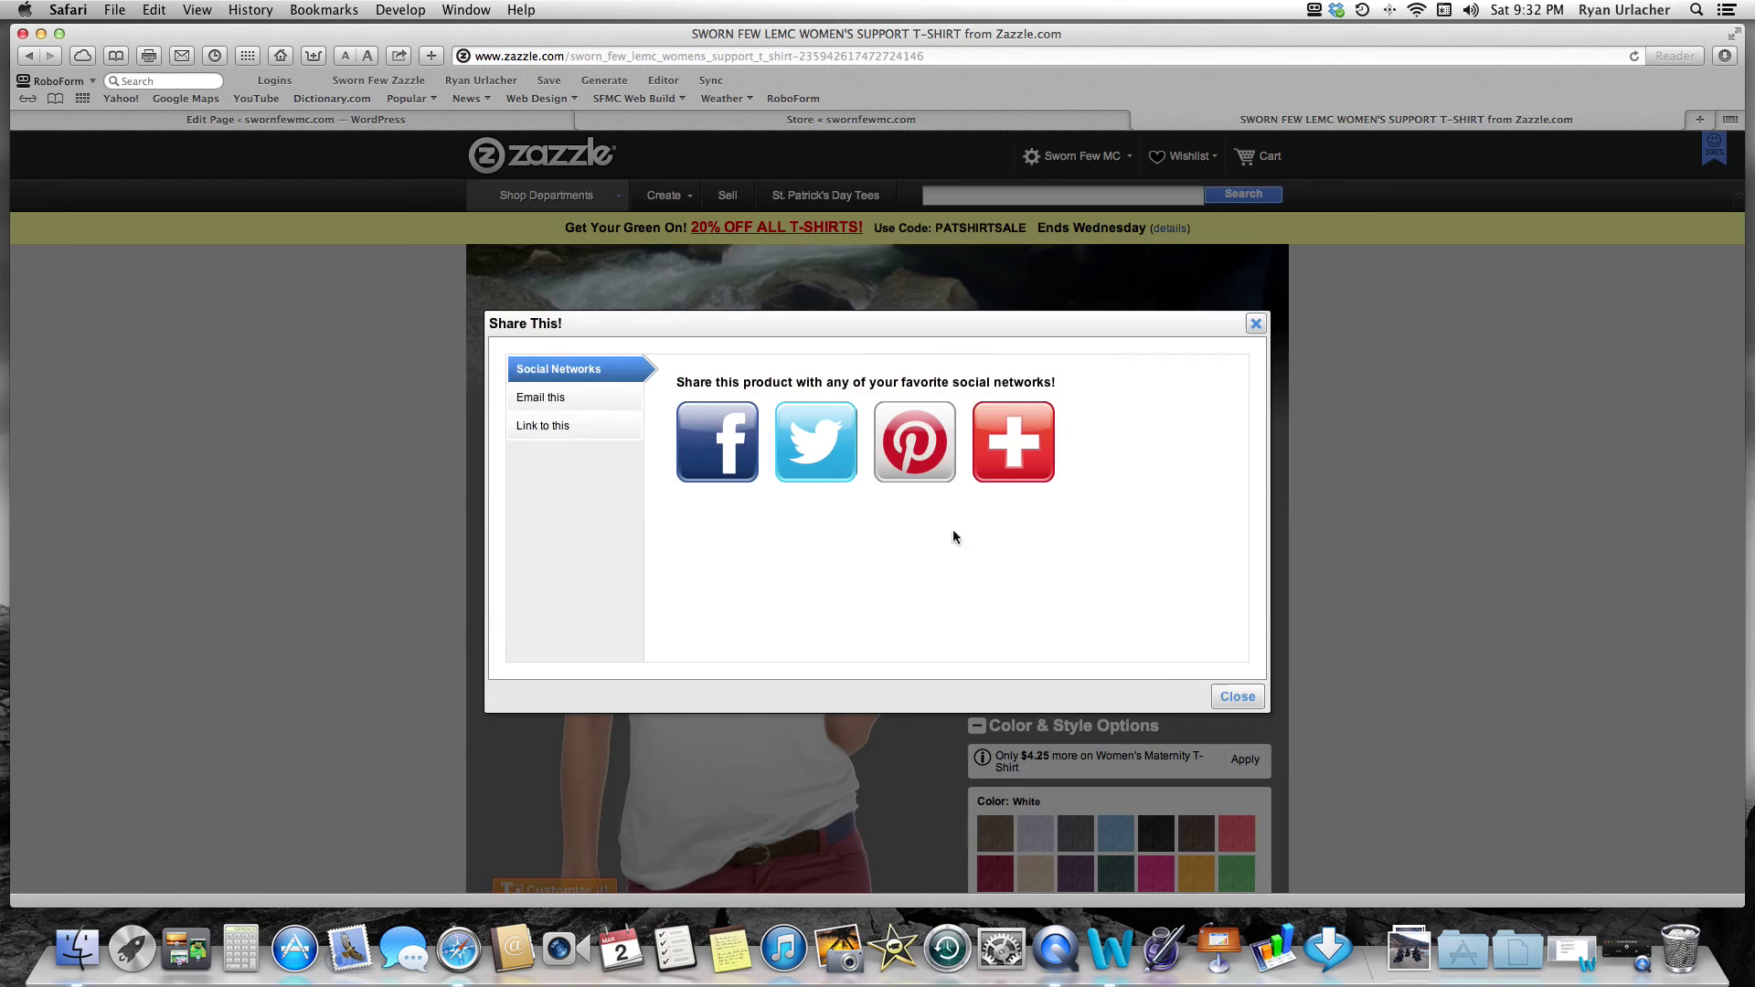
pyautogui.click(560, 428)
pyautogui.click(784, 503)
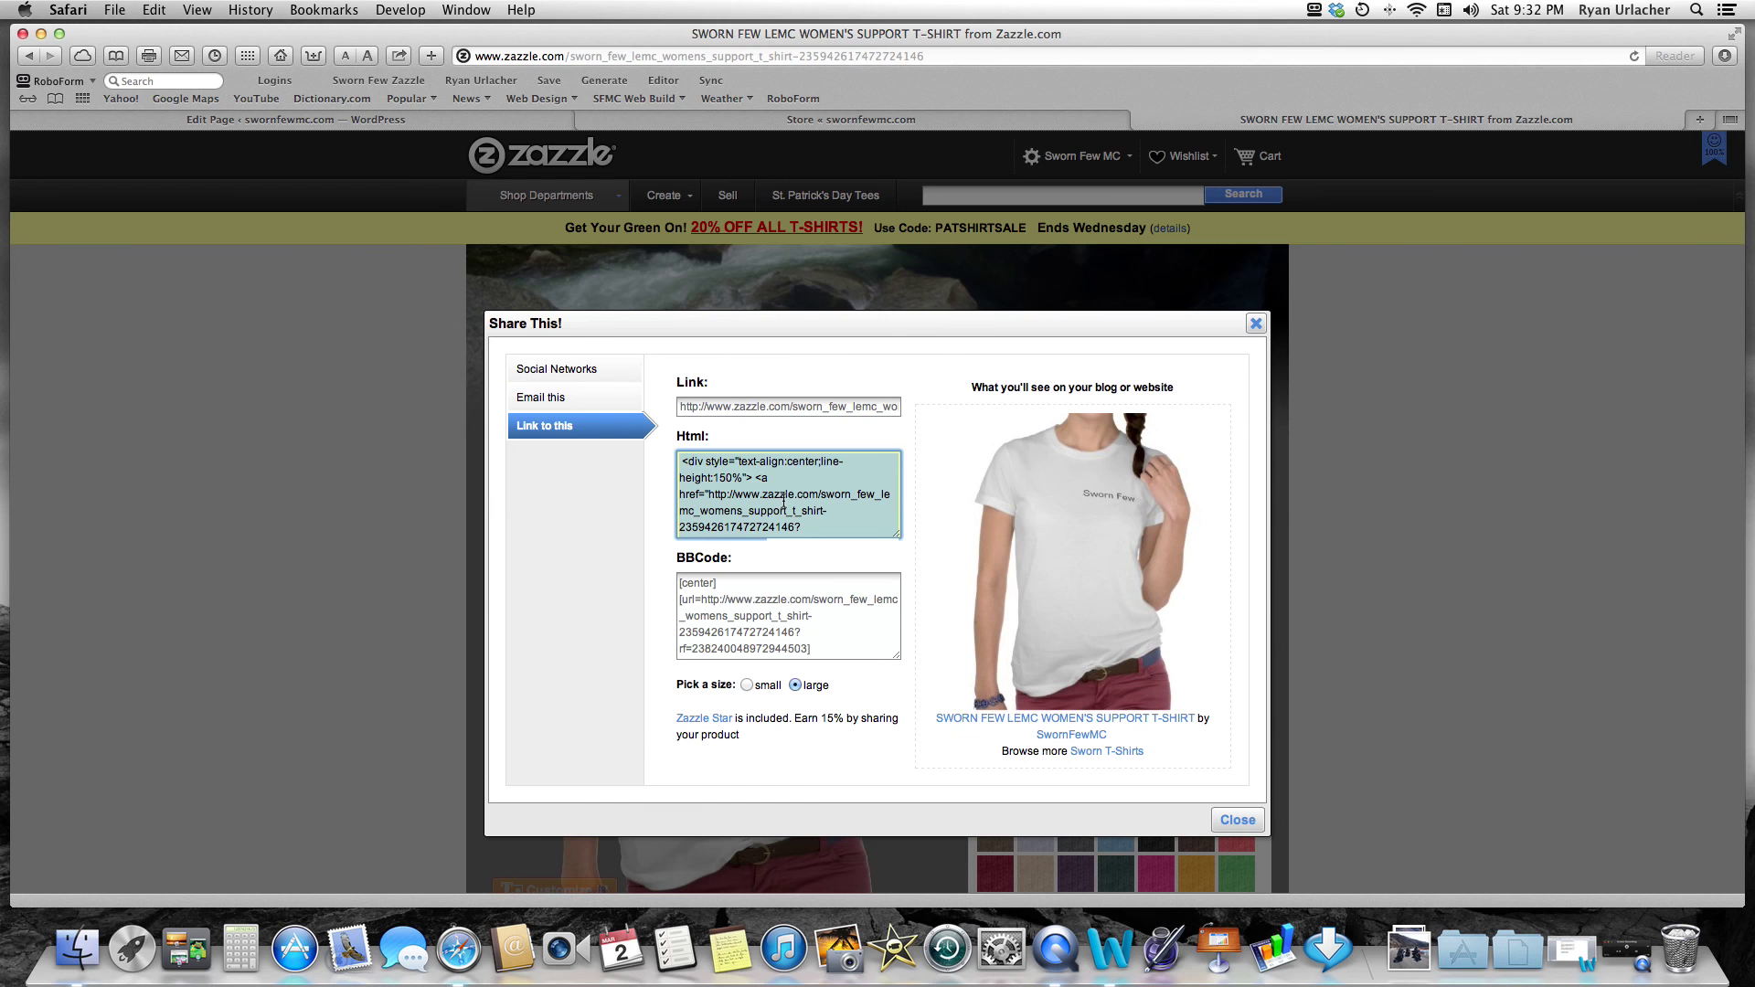
pyautogui.click(1237, 819)
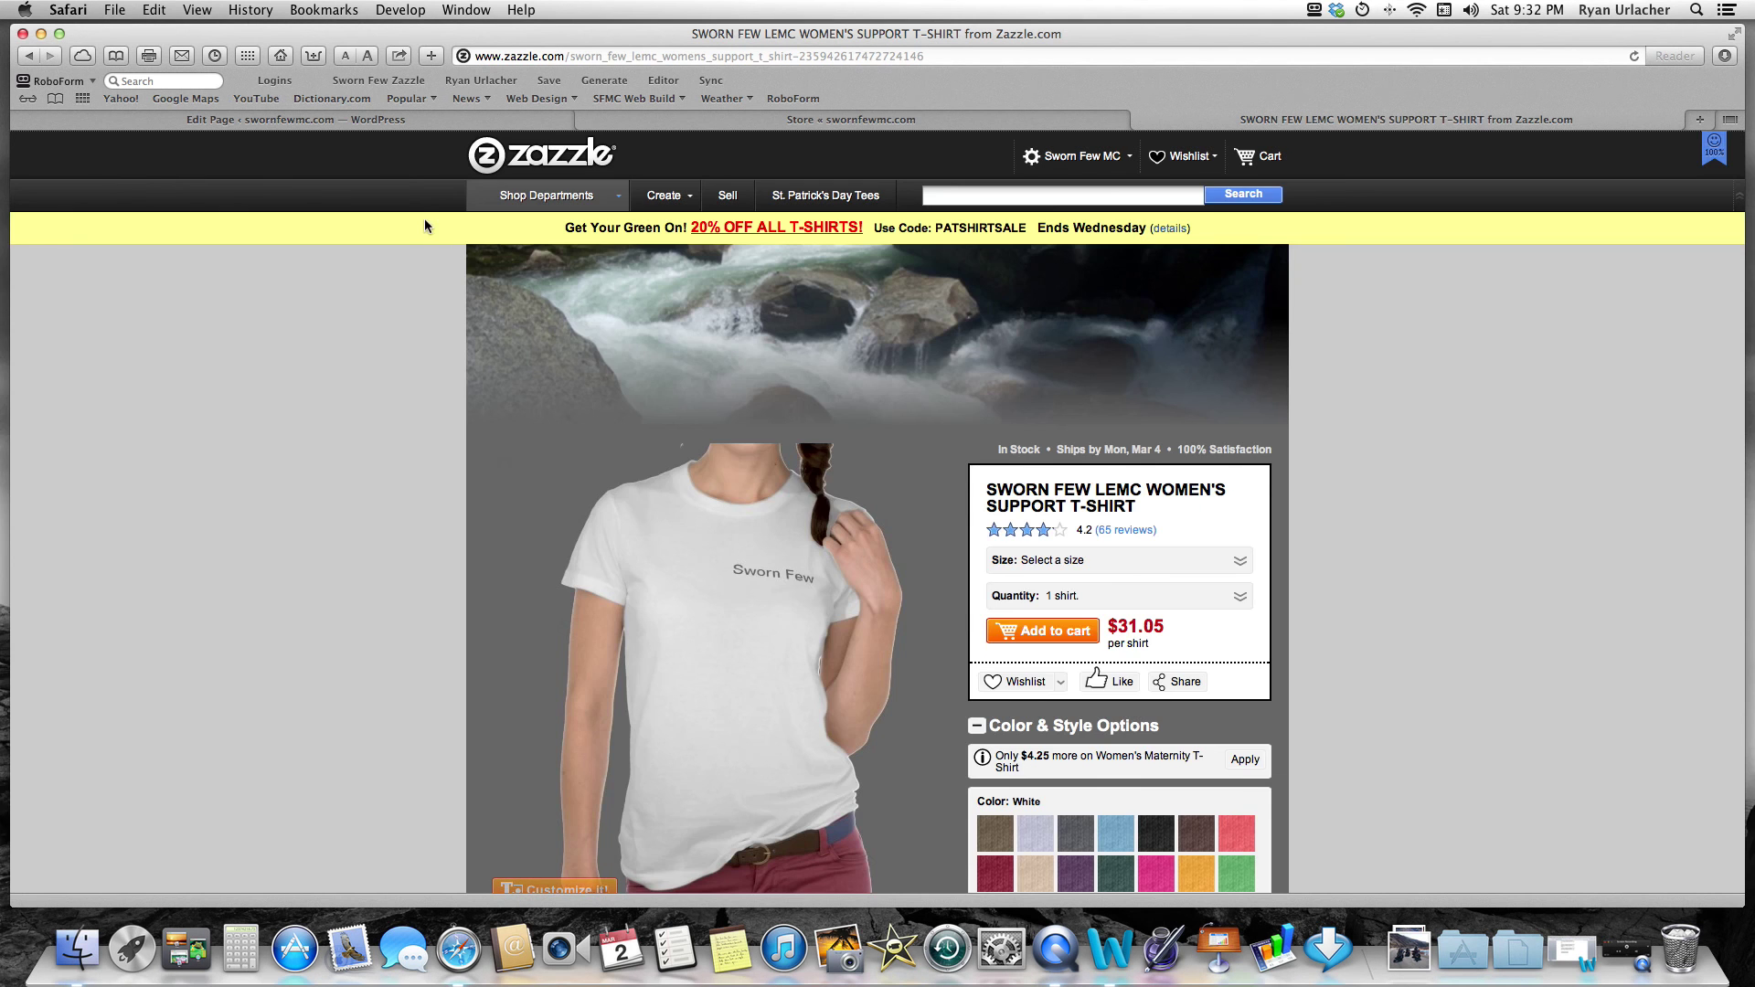
pyautogui.click(400, 123)
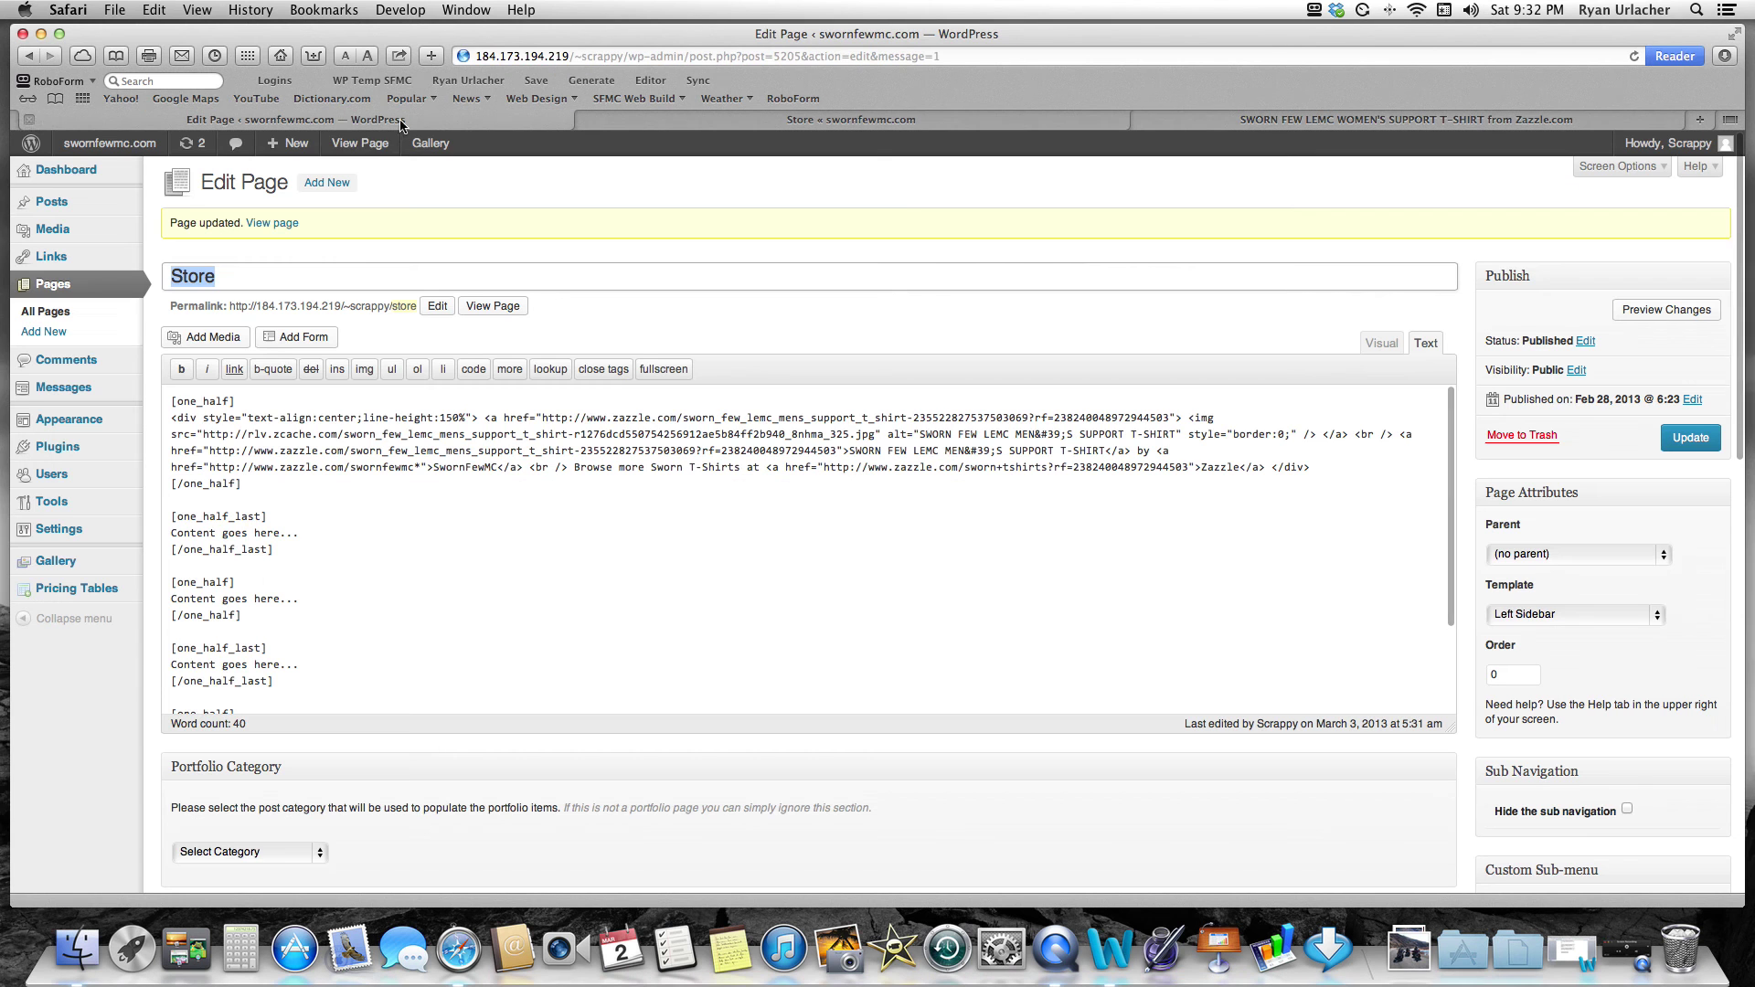
# - Swap the [one_half_last] placeholder for the women's T-shirt embed code, trim the leading space, and update
pyautogui.click(299, 535)
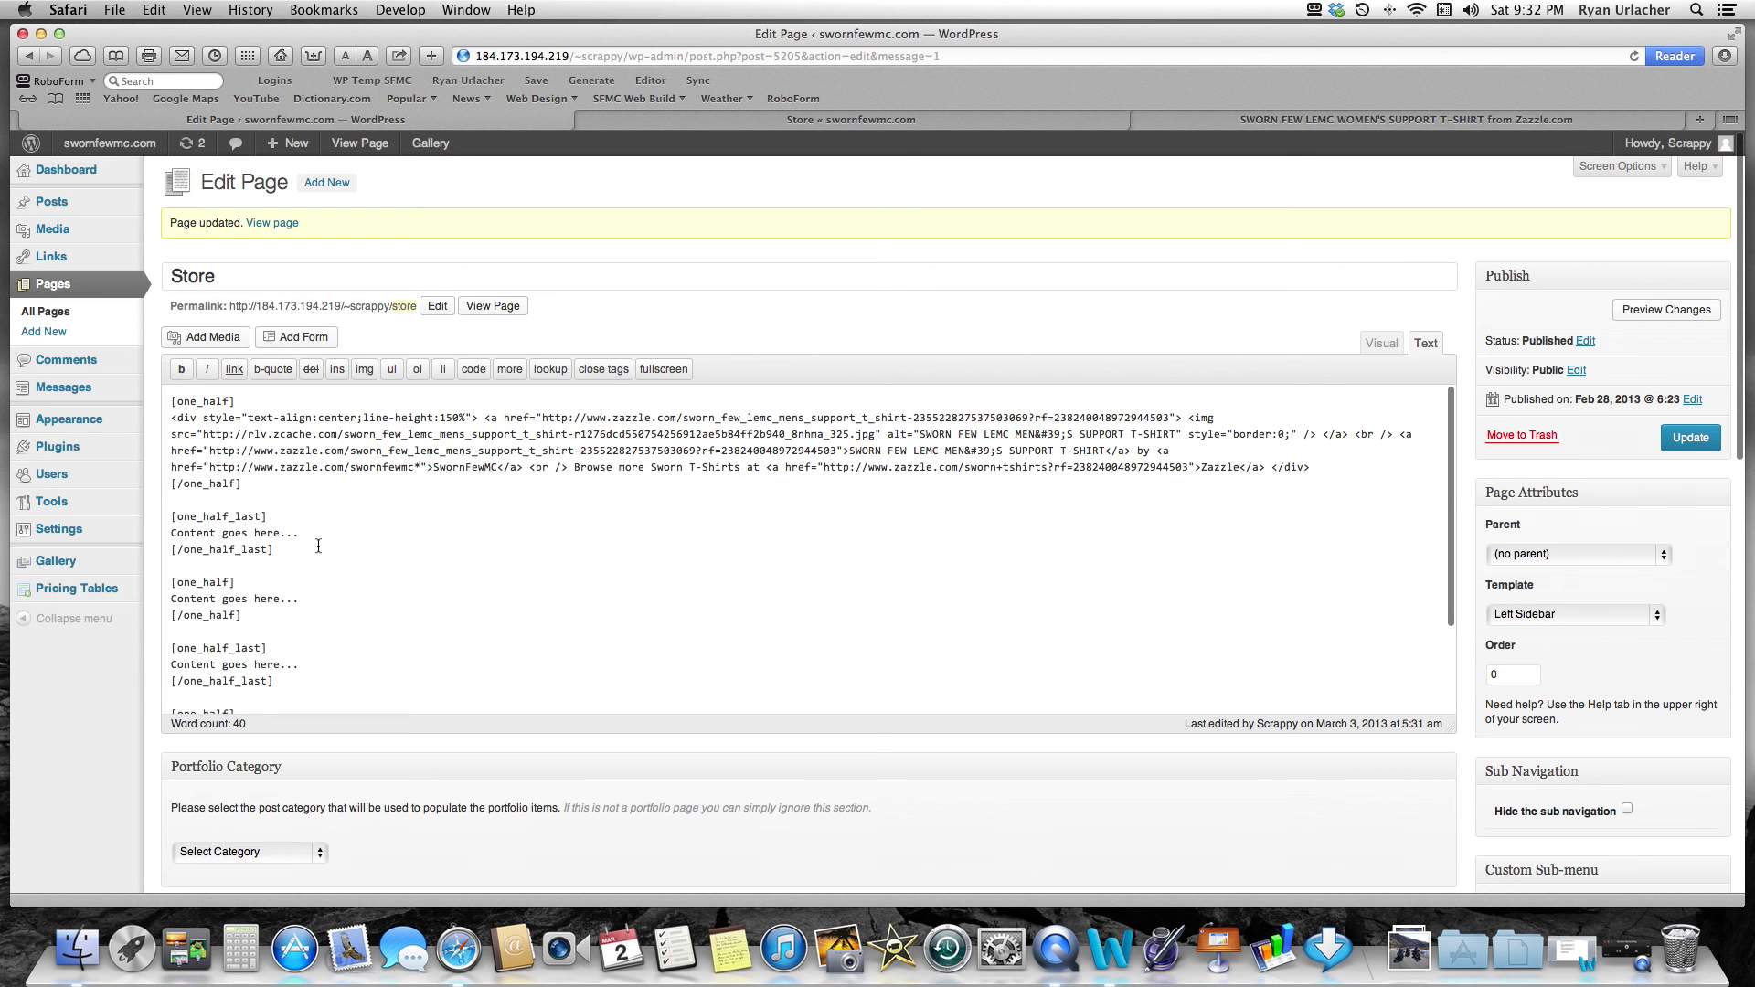
pyautogui.press('BackSpace')
pyautogui.press('BackSpace')
pyautogui.press('BackSpace')
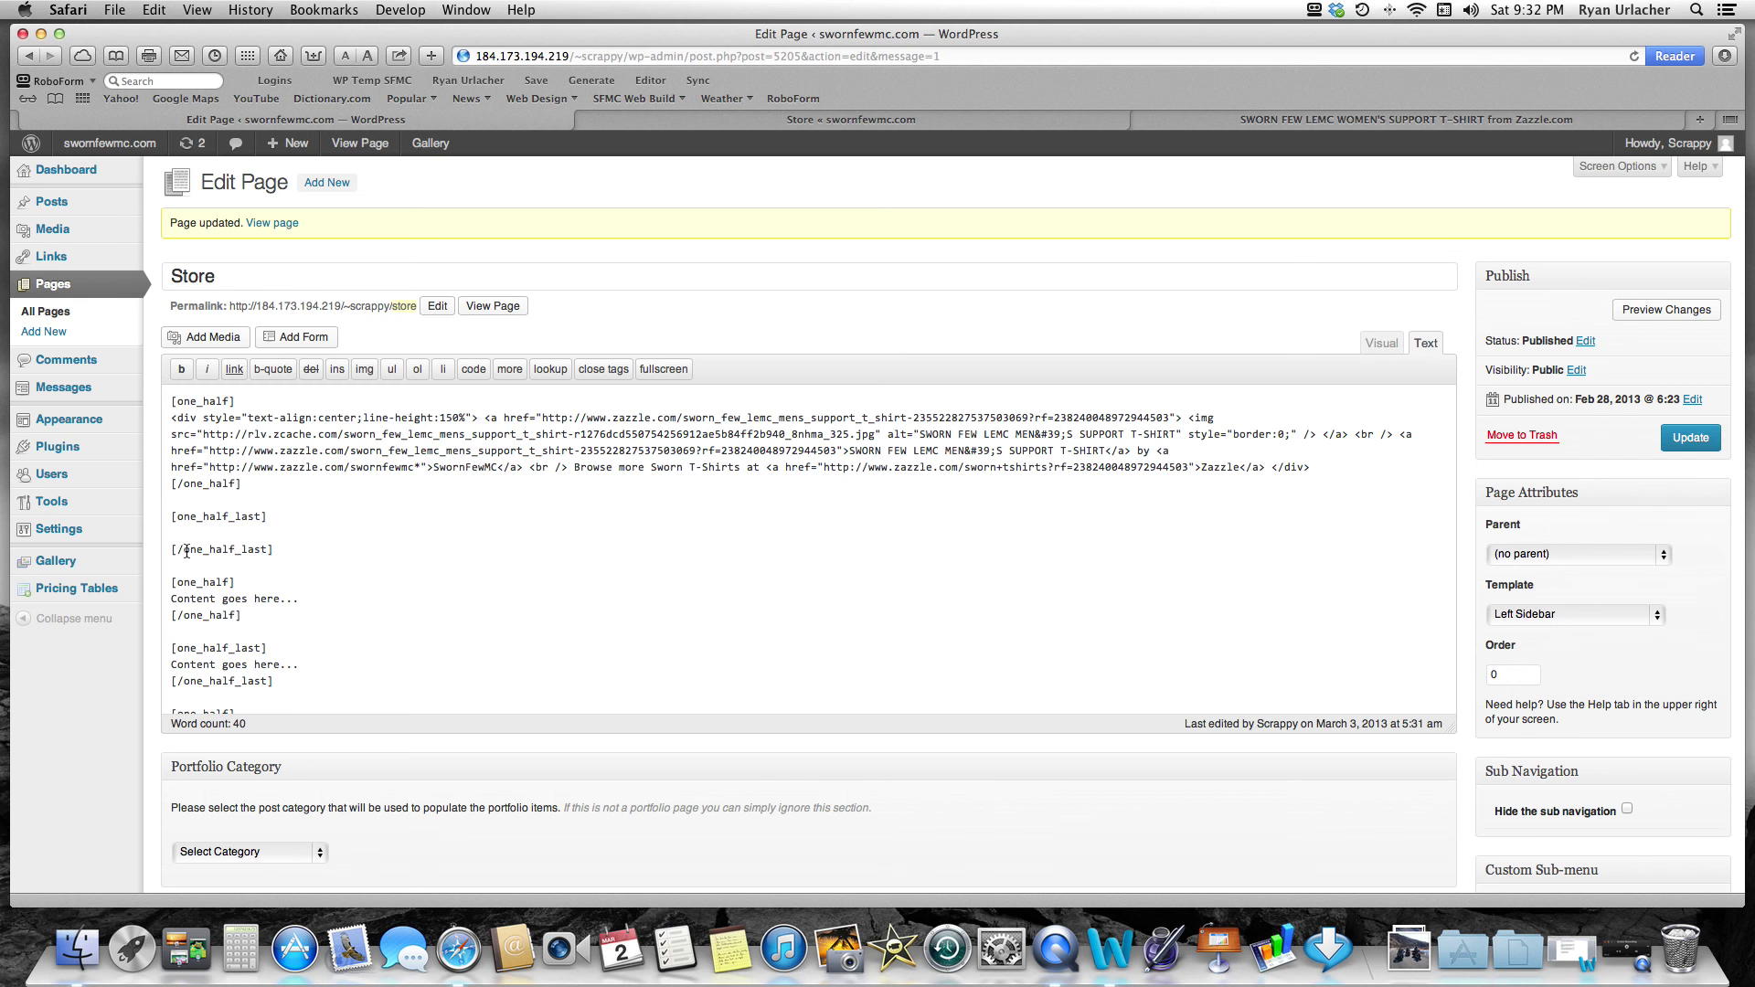
pyautogui.press('super+v')
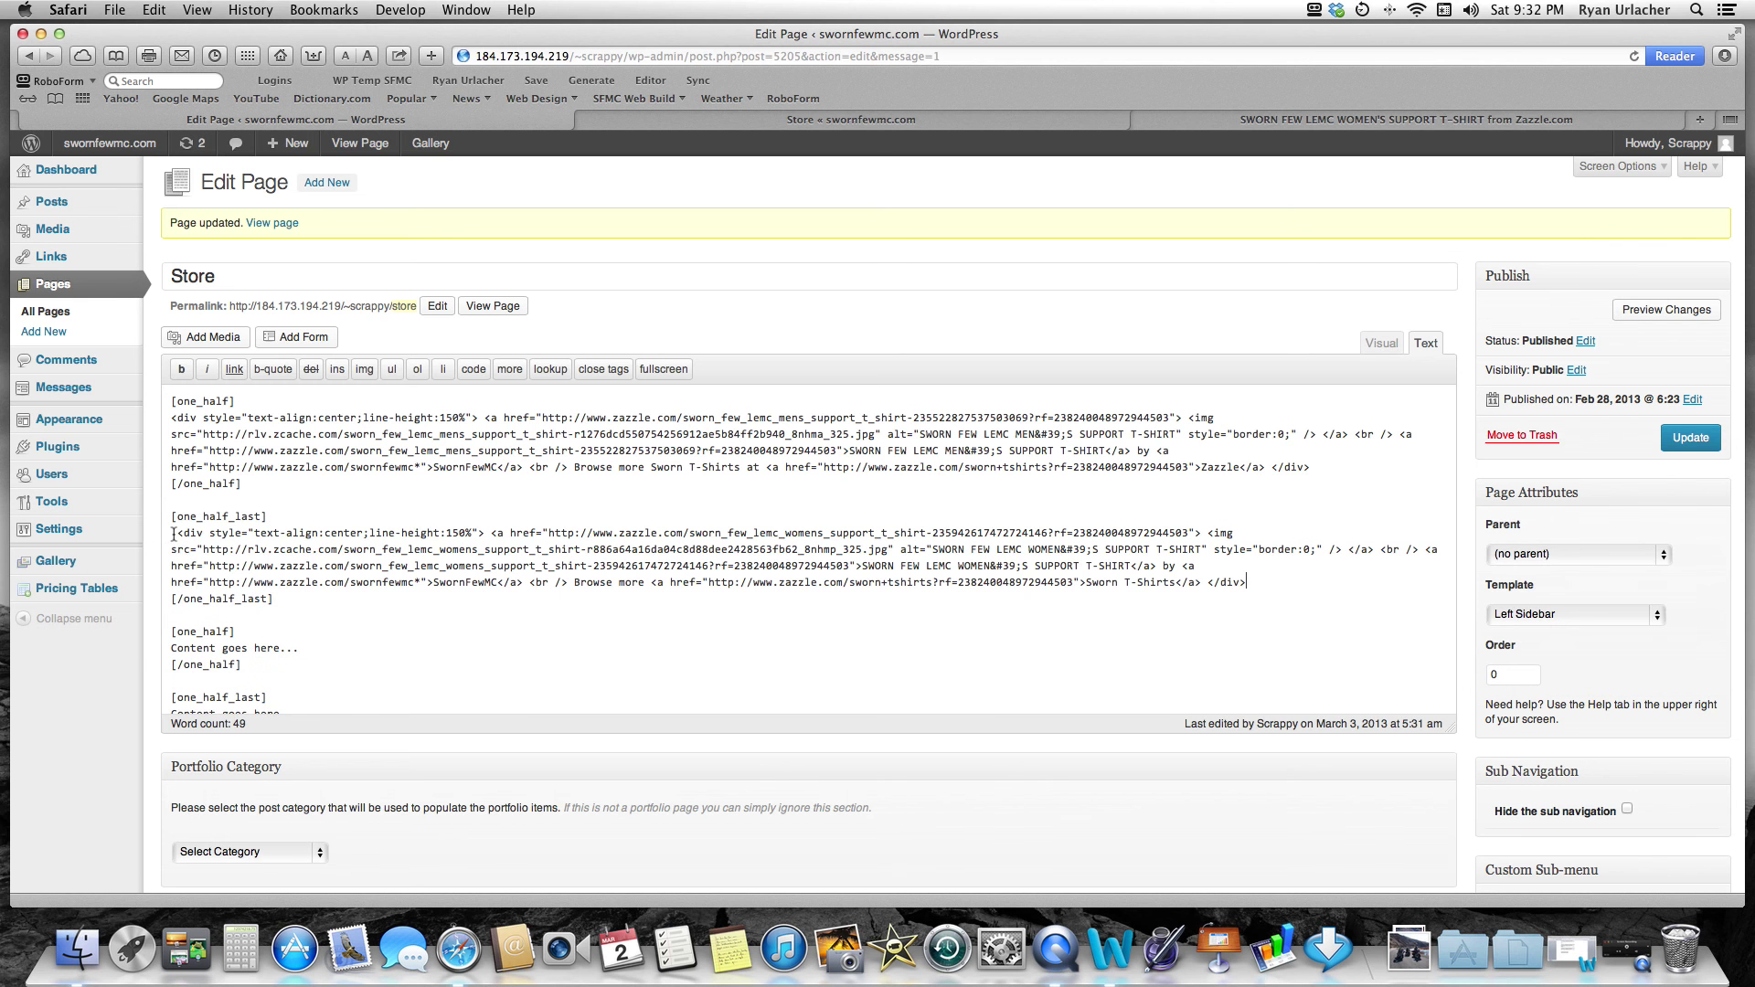
pyautogui.click(176, 537)
pyautogui.press('BackSpace')
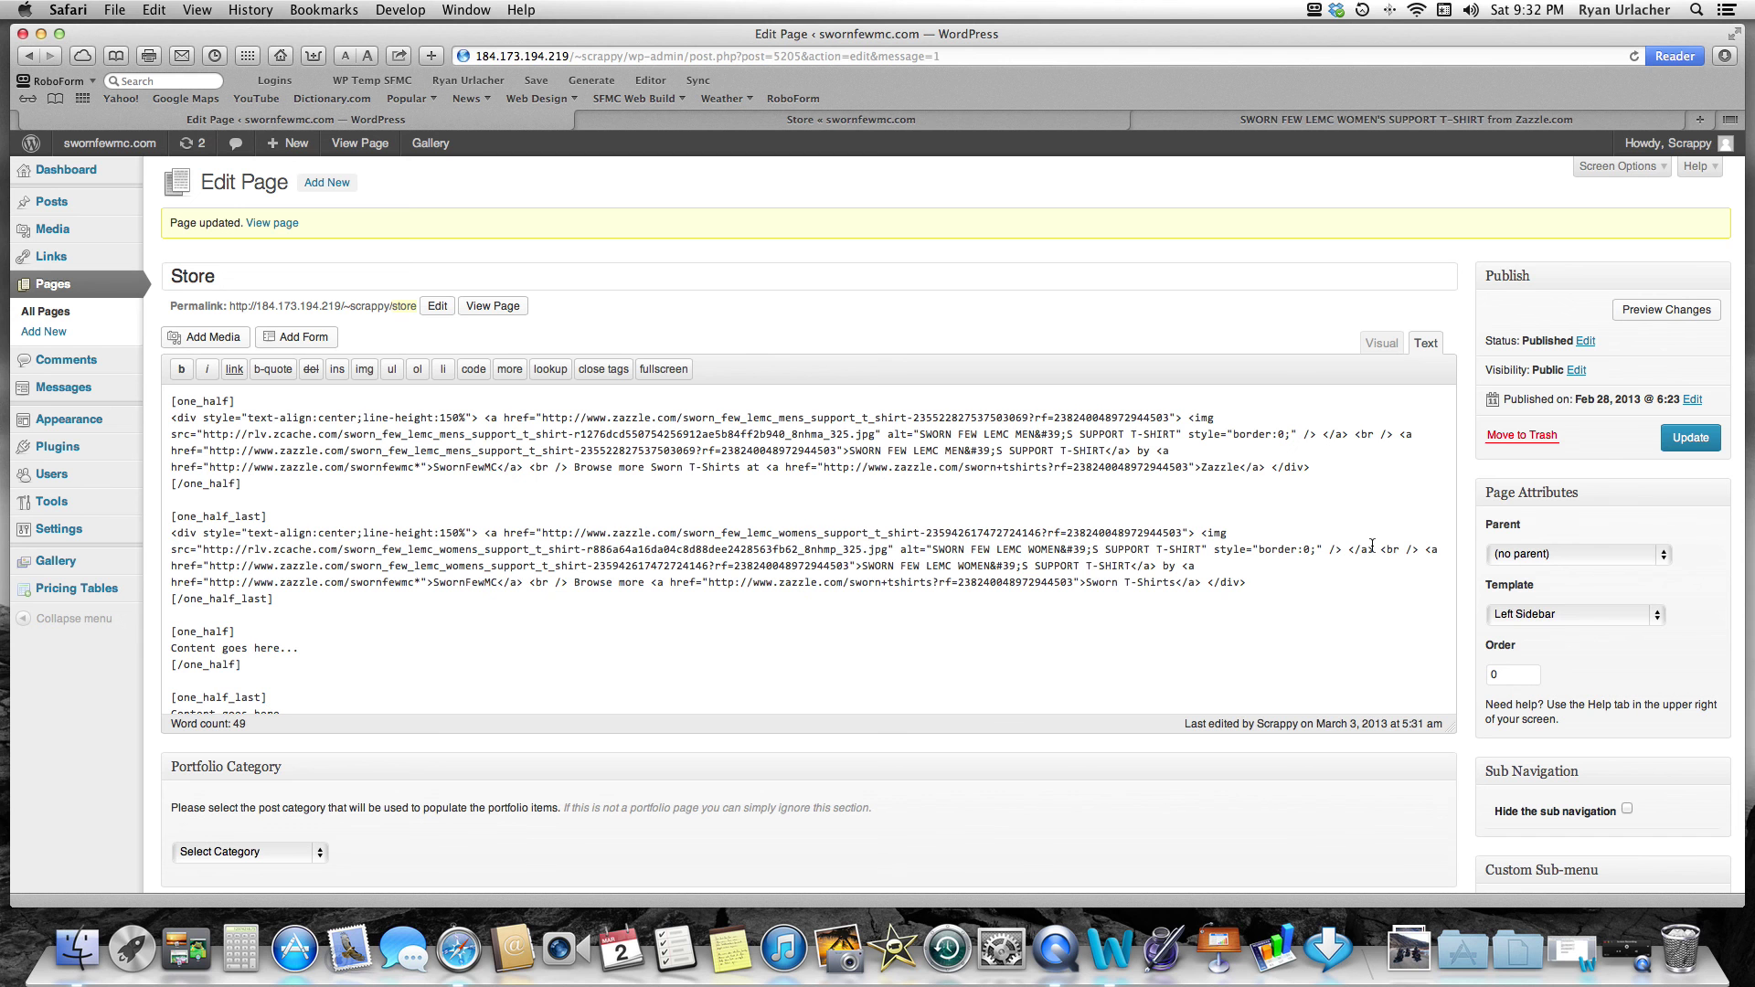
pyautogui.click(1692, 439)
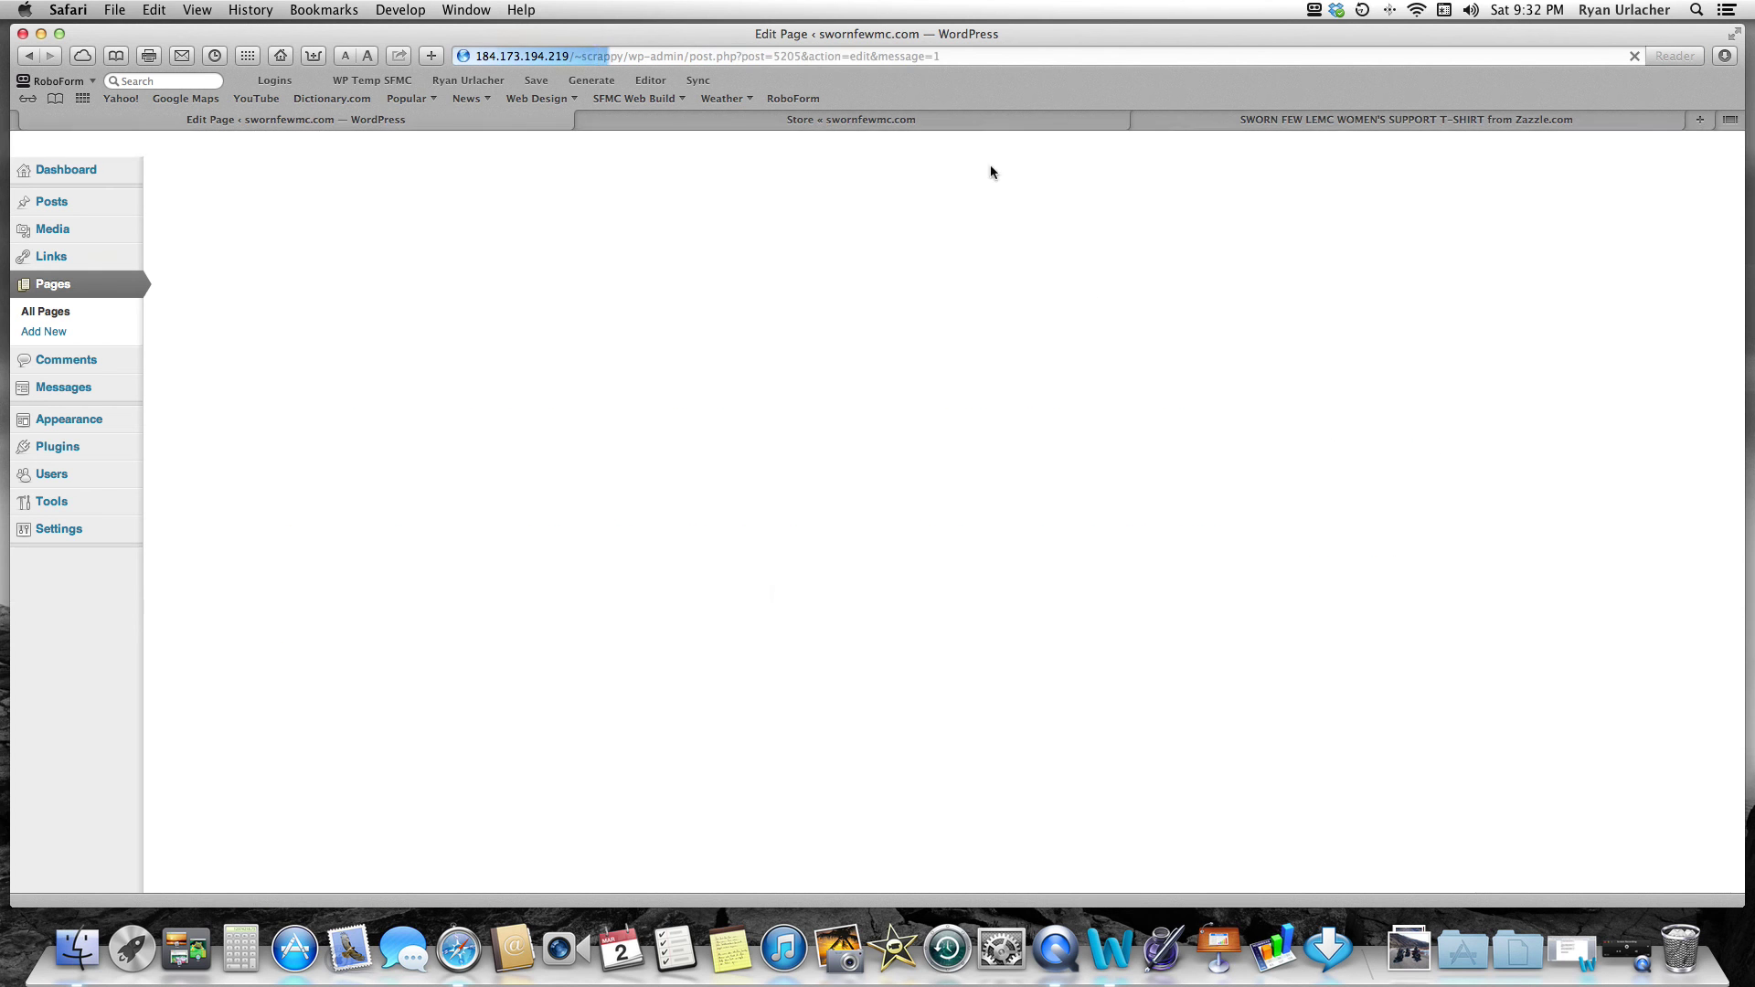
# - Reload the live Store page to see both T-shirts side by side, then return to Zazzle's women's T-shirt
pyautogui.click(924, 119)
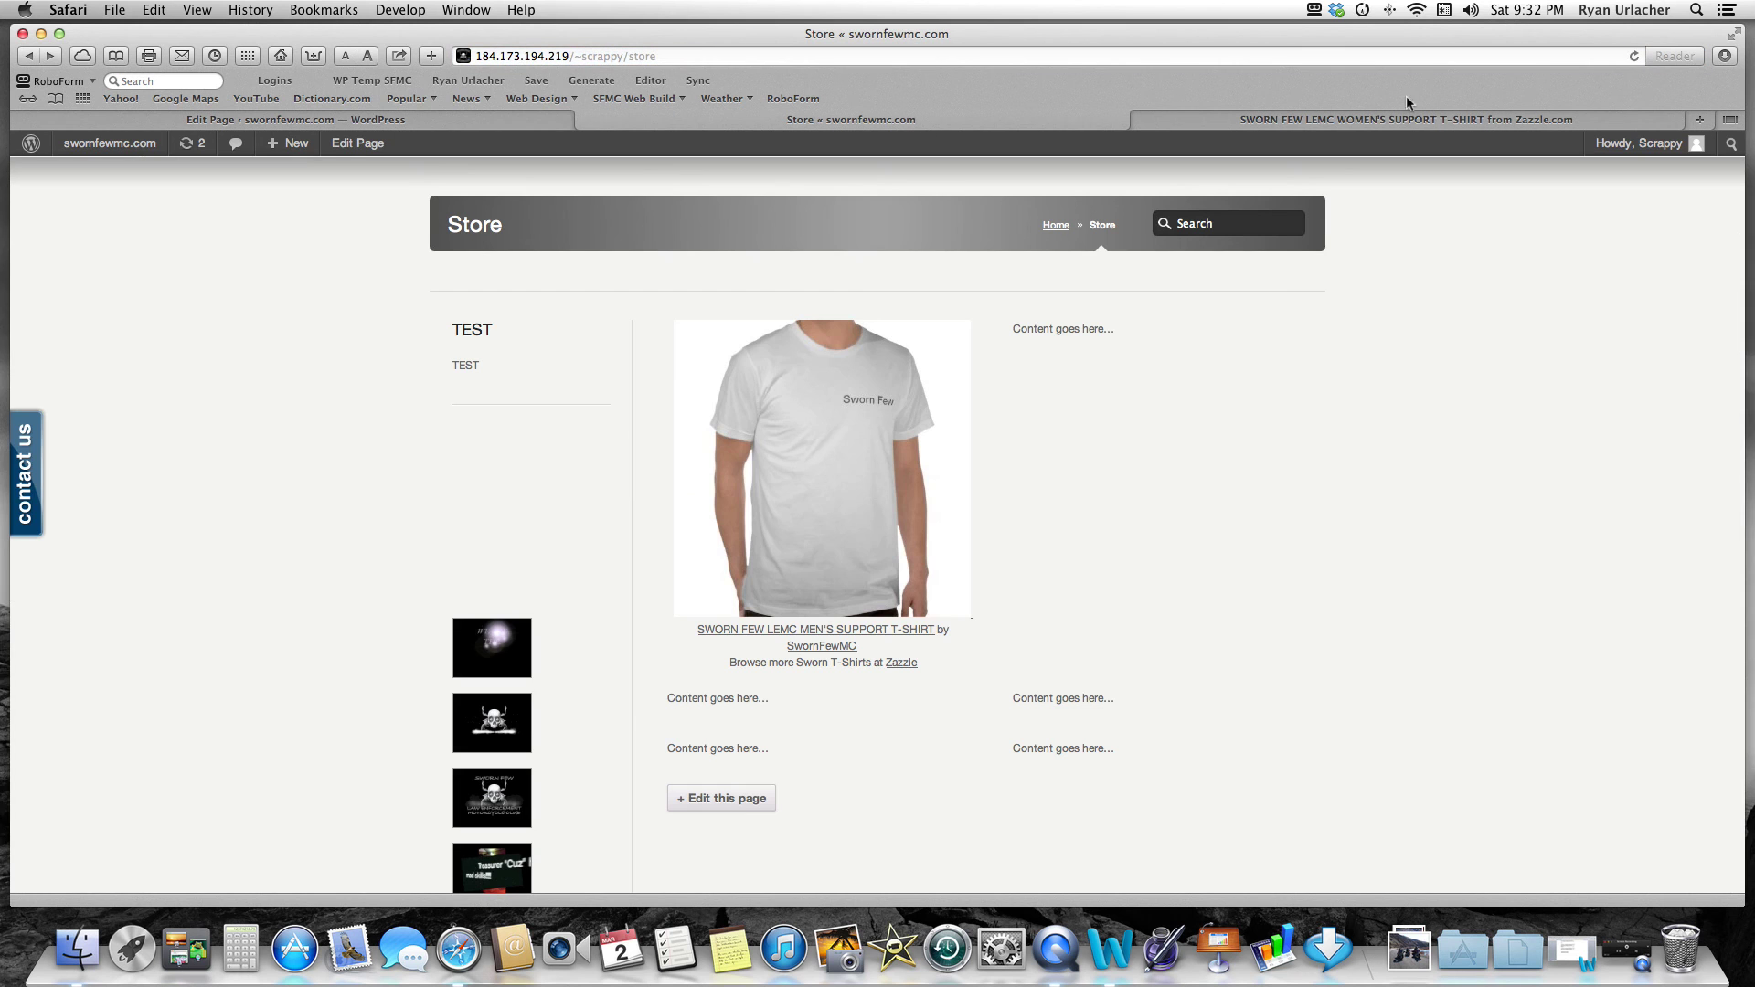
pyautogui.click(1631, 56)
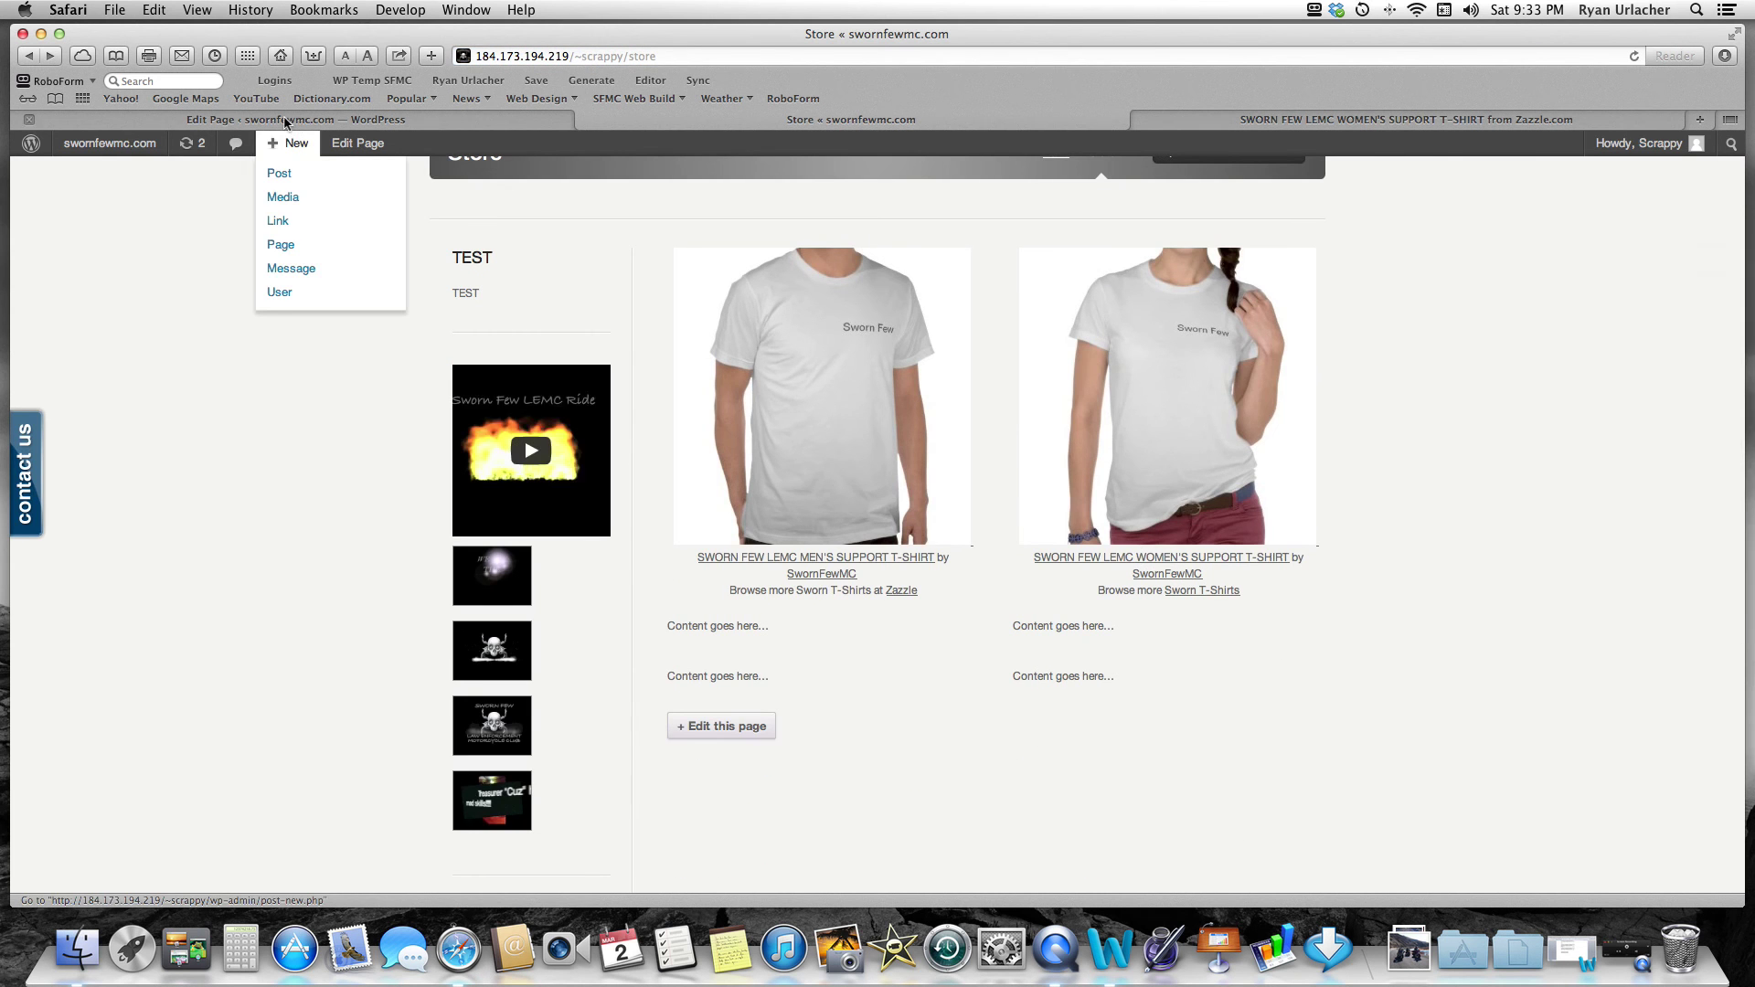
pyautogui.click(283, 119)
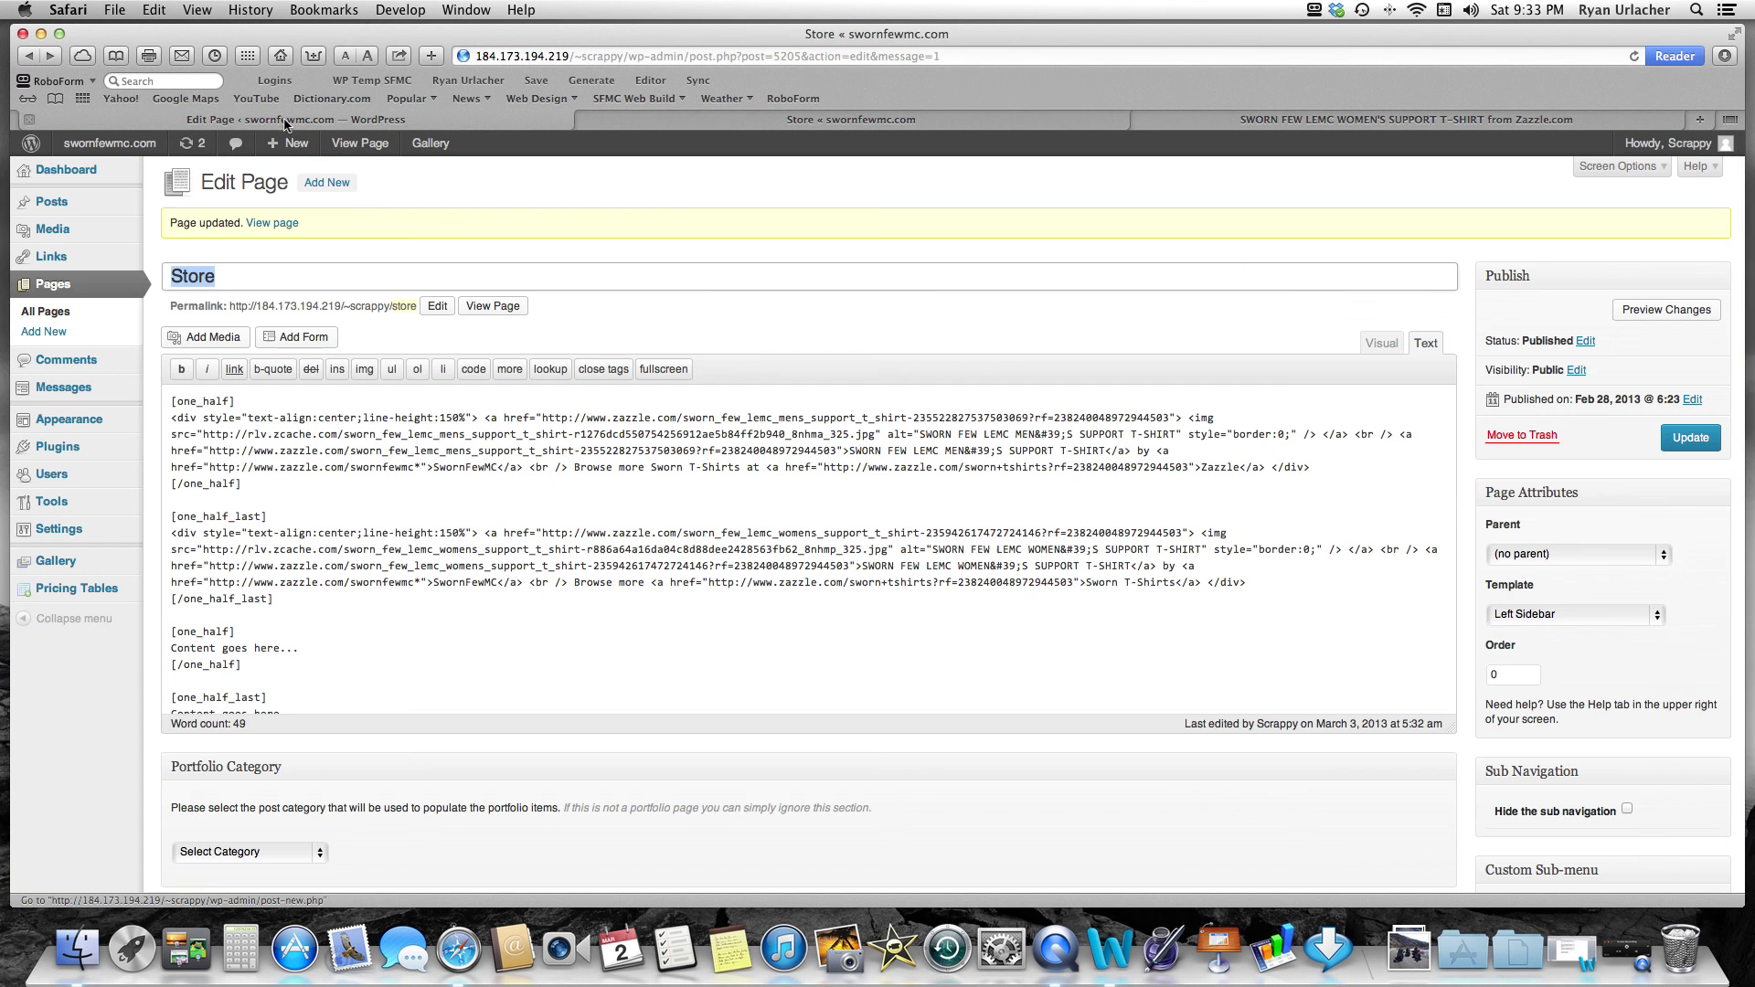
pyautogui.click(1245, 120)
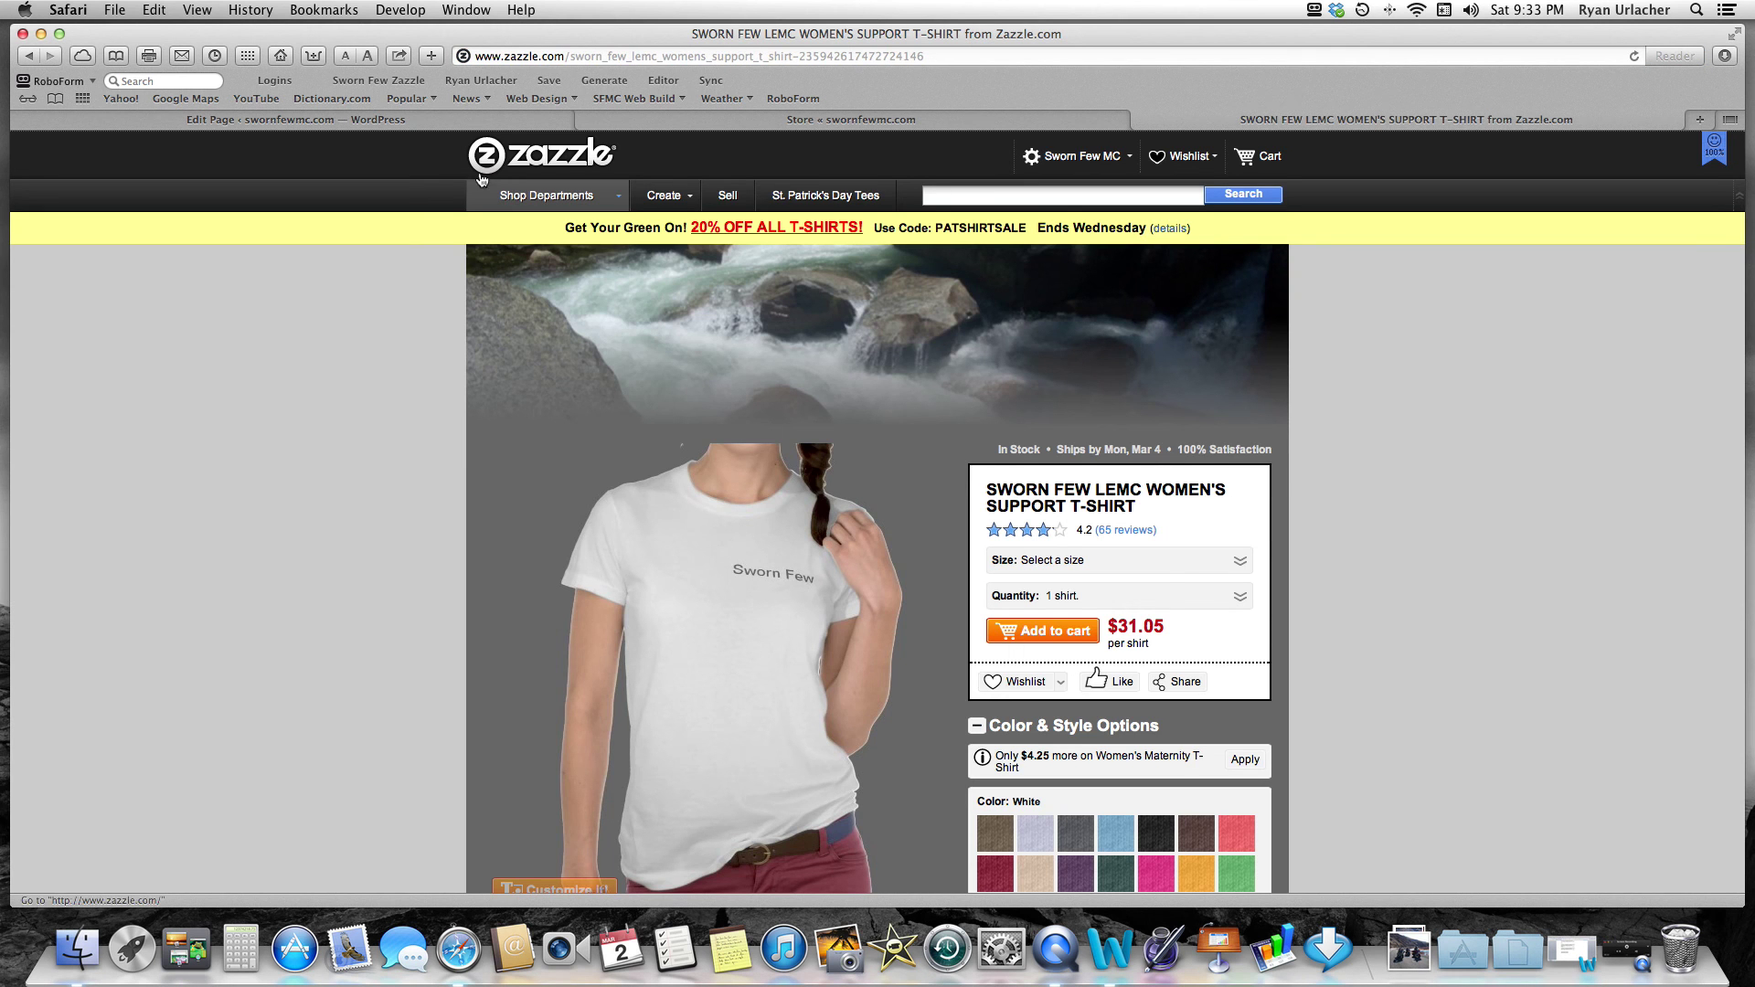
# - Go back to the Zazzle product list and open the men's support hoodie page
pyautogui.click(31, 57)
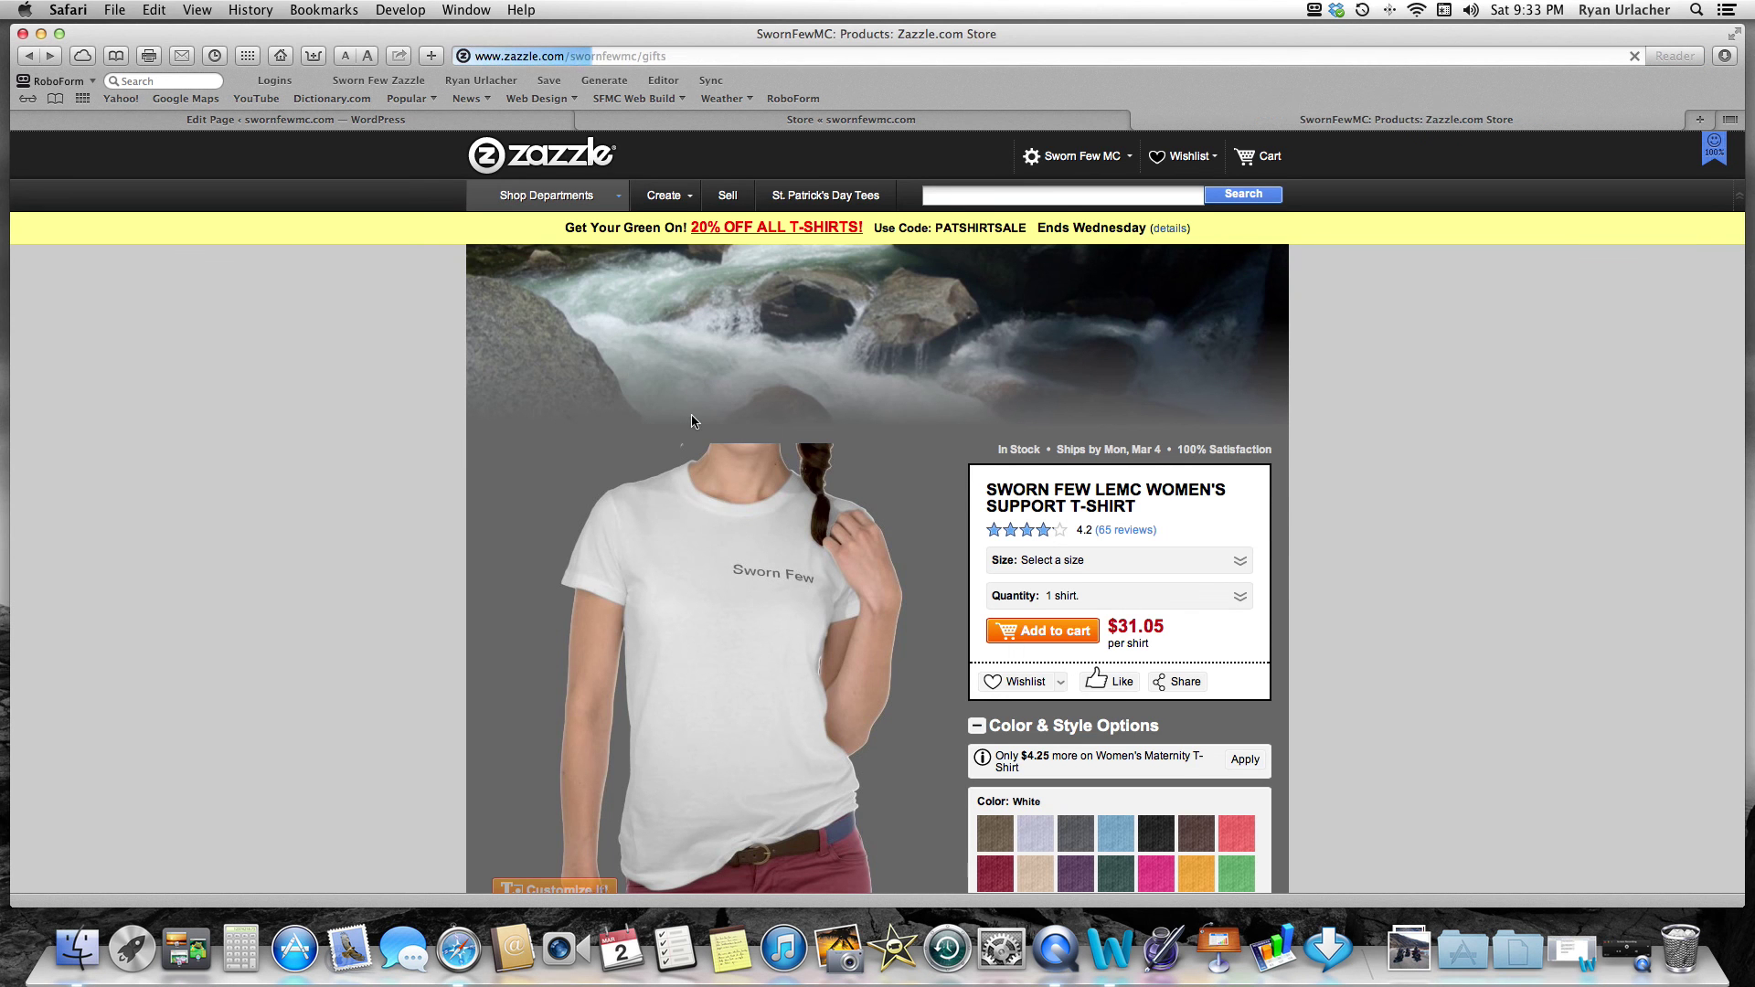
pyautogui.scroll(-2, 719, 450)
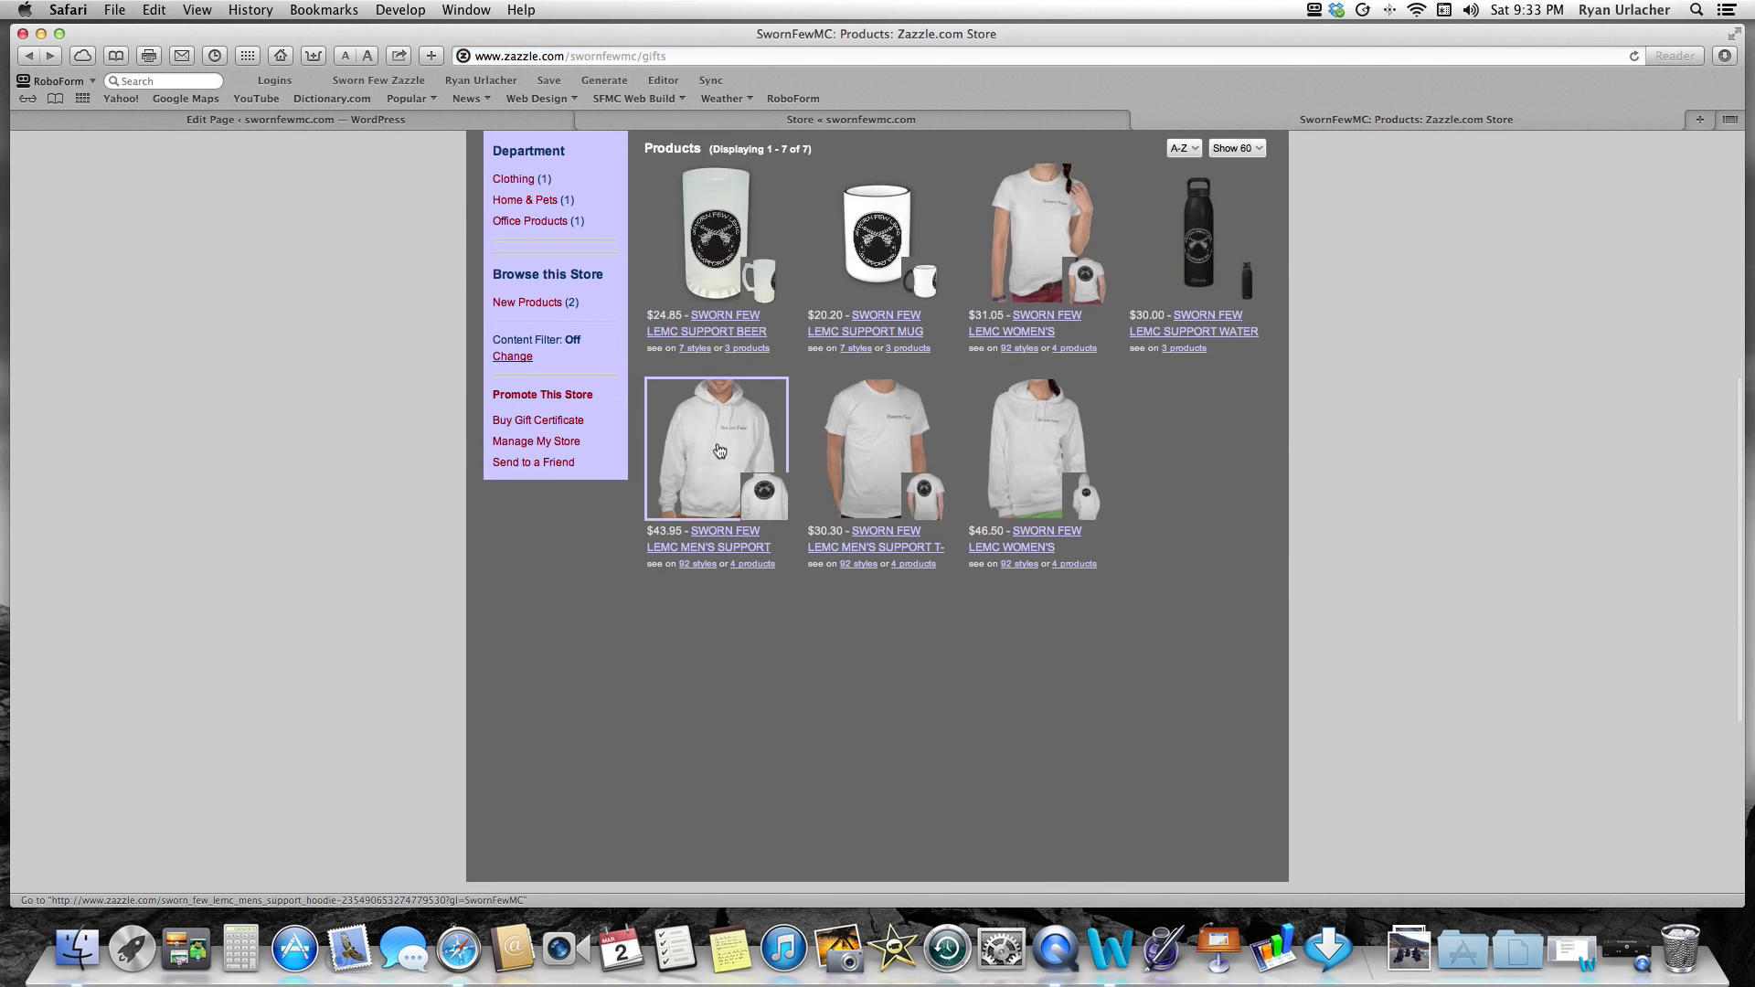
pyautogui.click(732, 540)
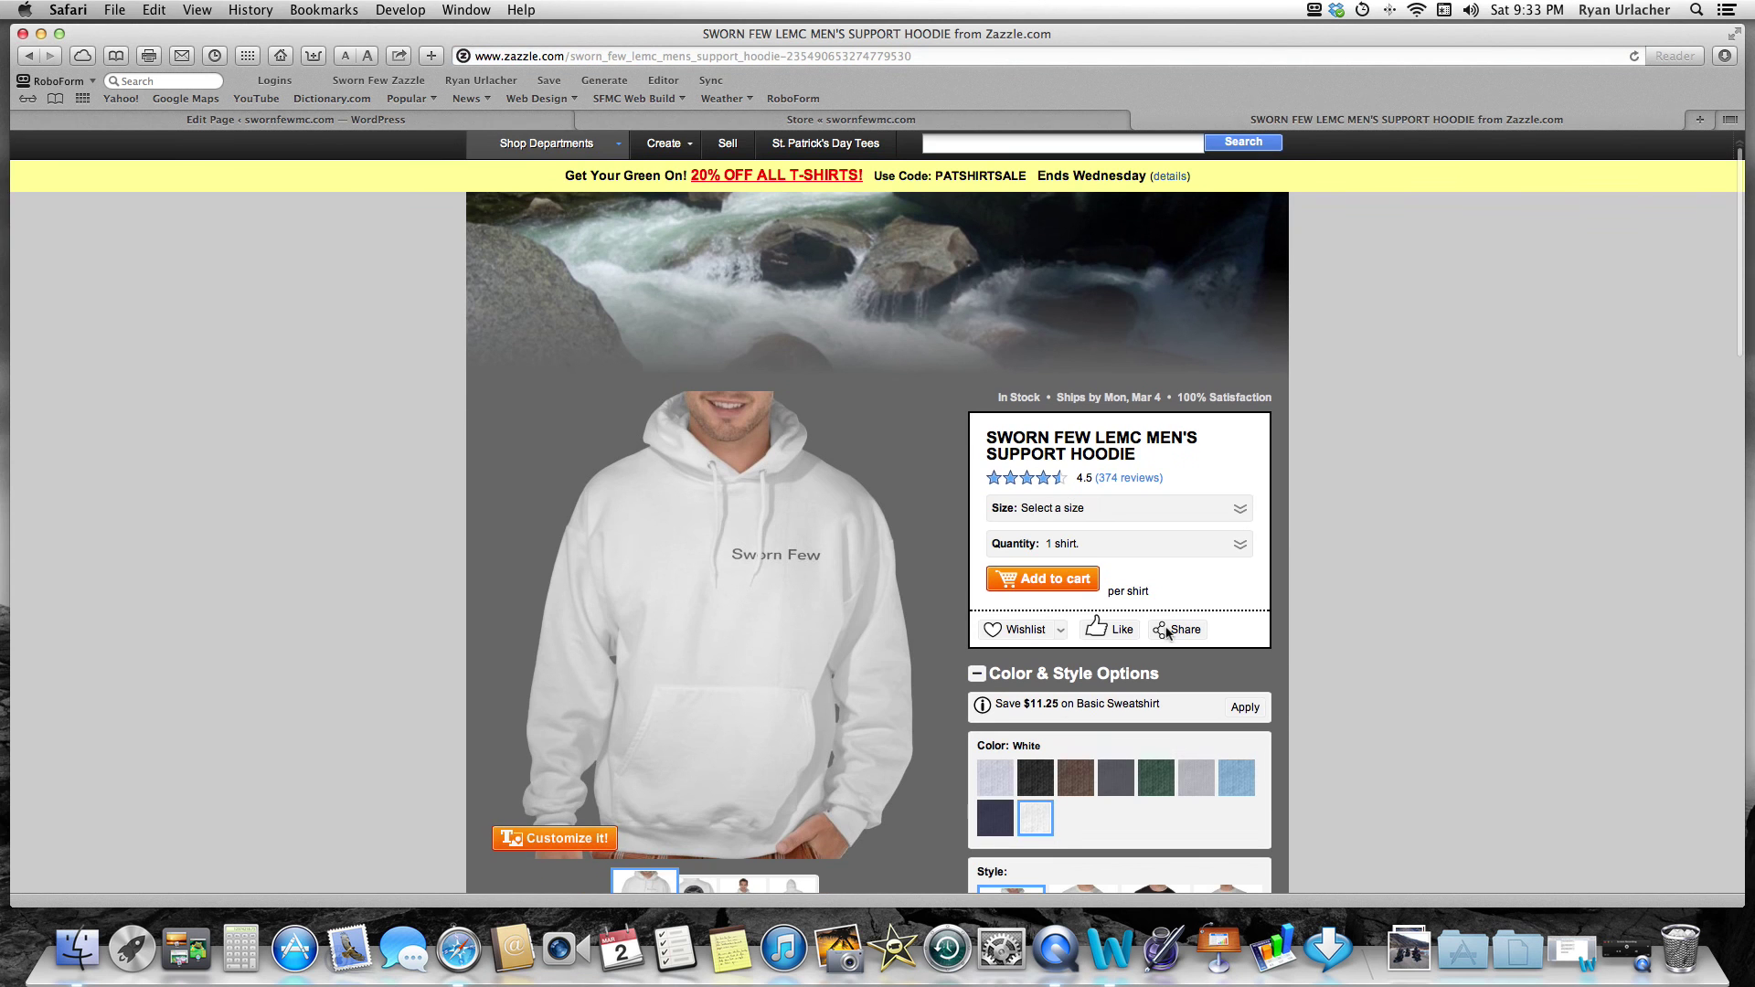
# - Copy the hoodie's Html embed code from Share > Link to this with Cmd+C
pyautogui.click(1169, 631)
pyautogui.click(595, 429)
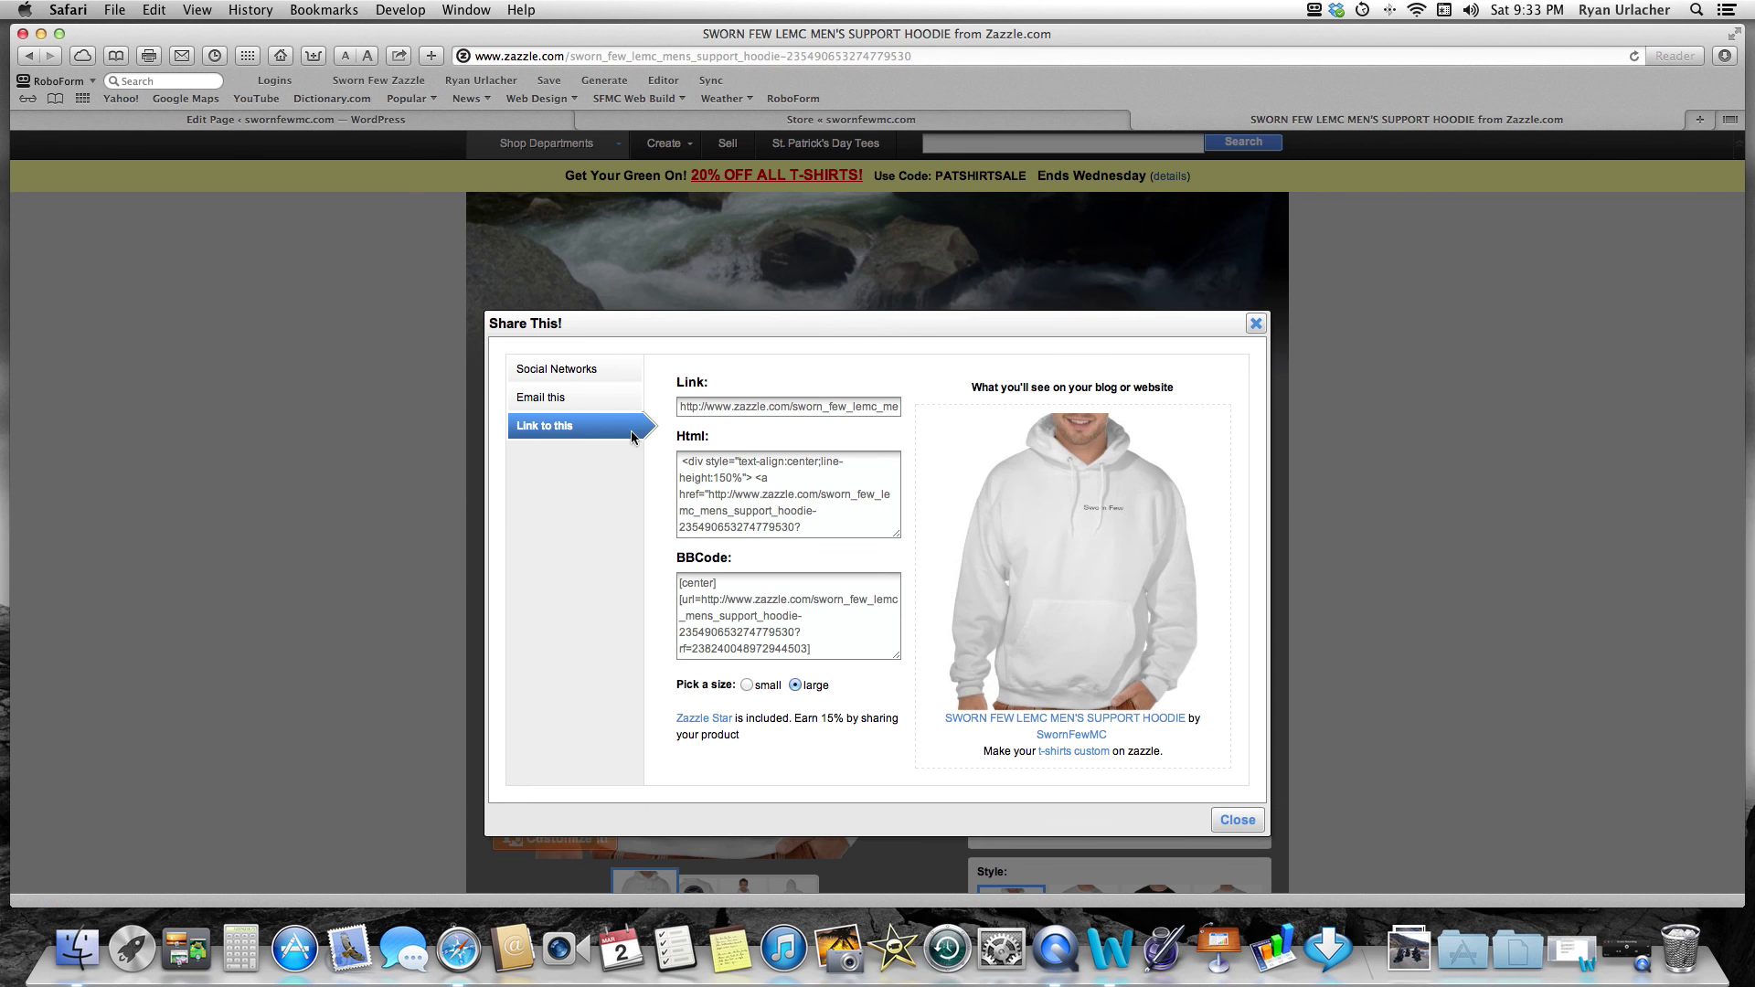
pyautogui.click(747, 485)
pyautogui.press('super+c')
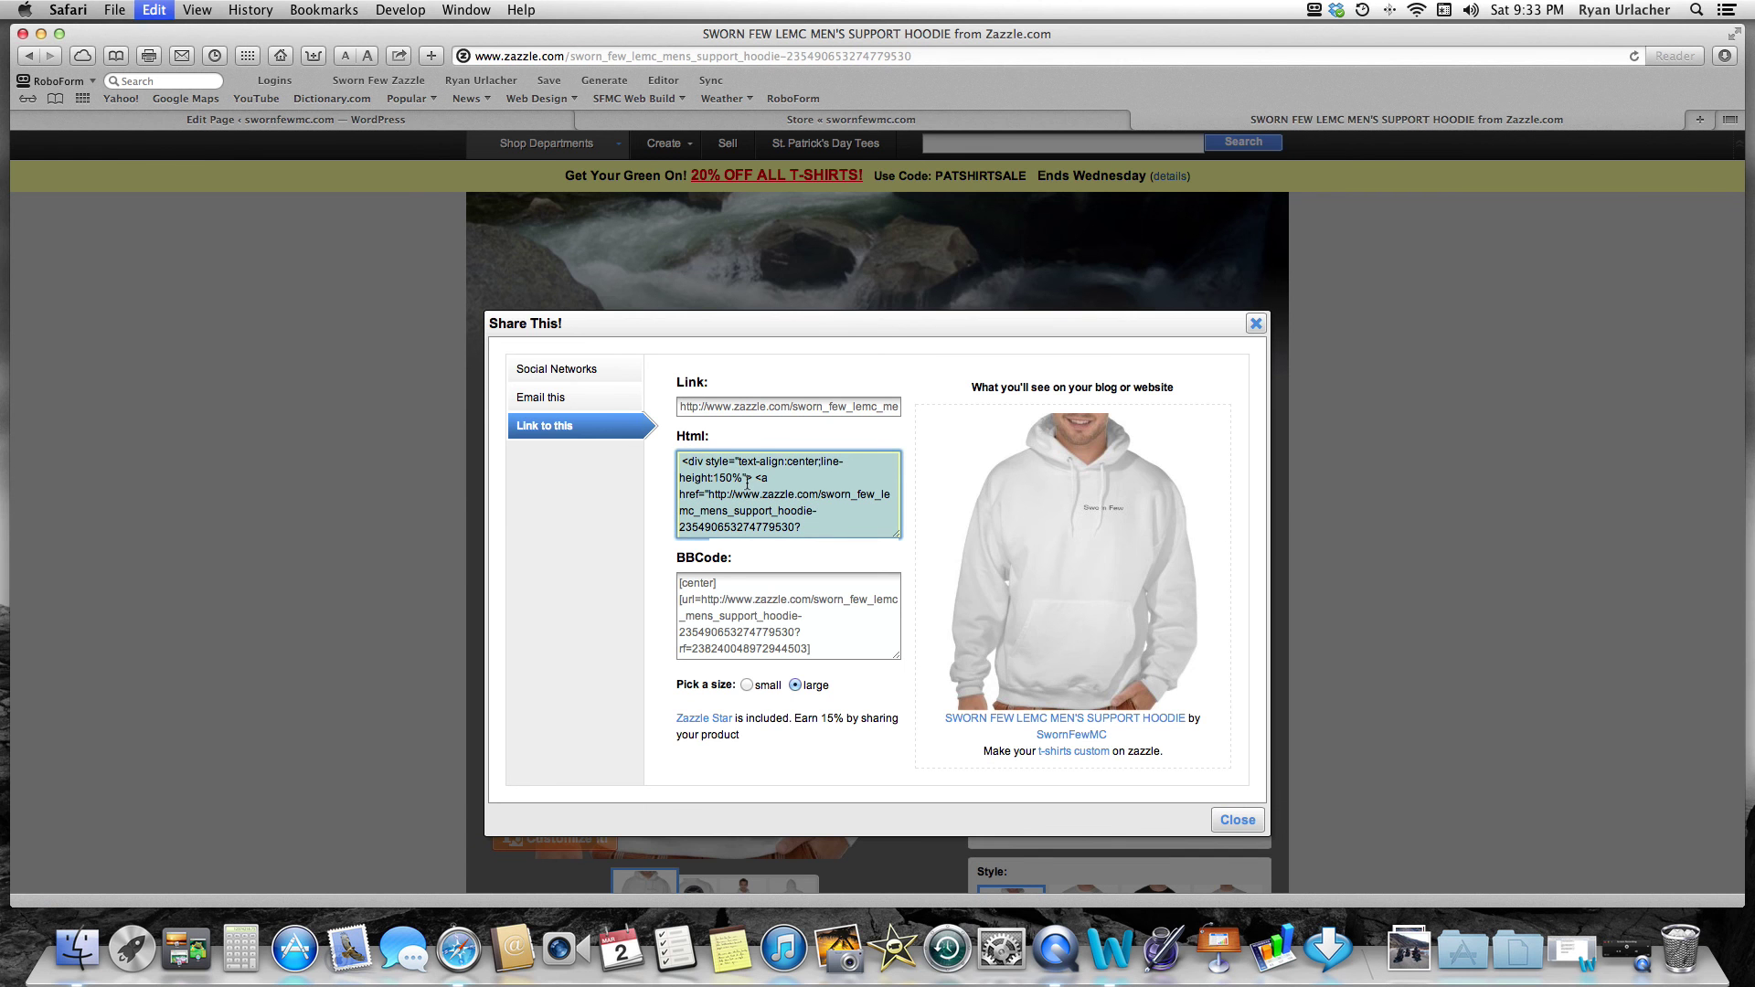
pyautogui.click(1238, 821)
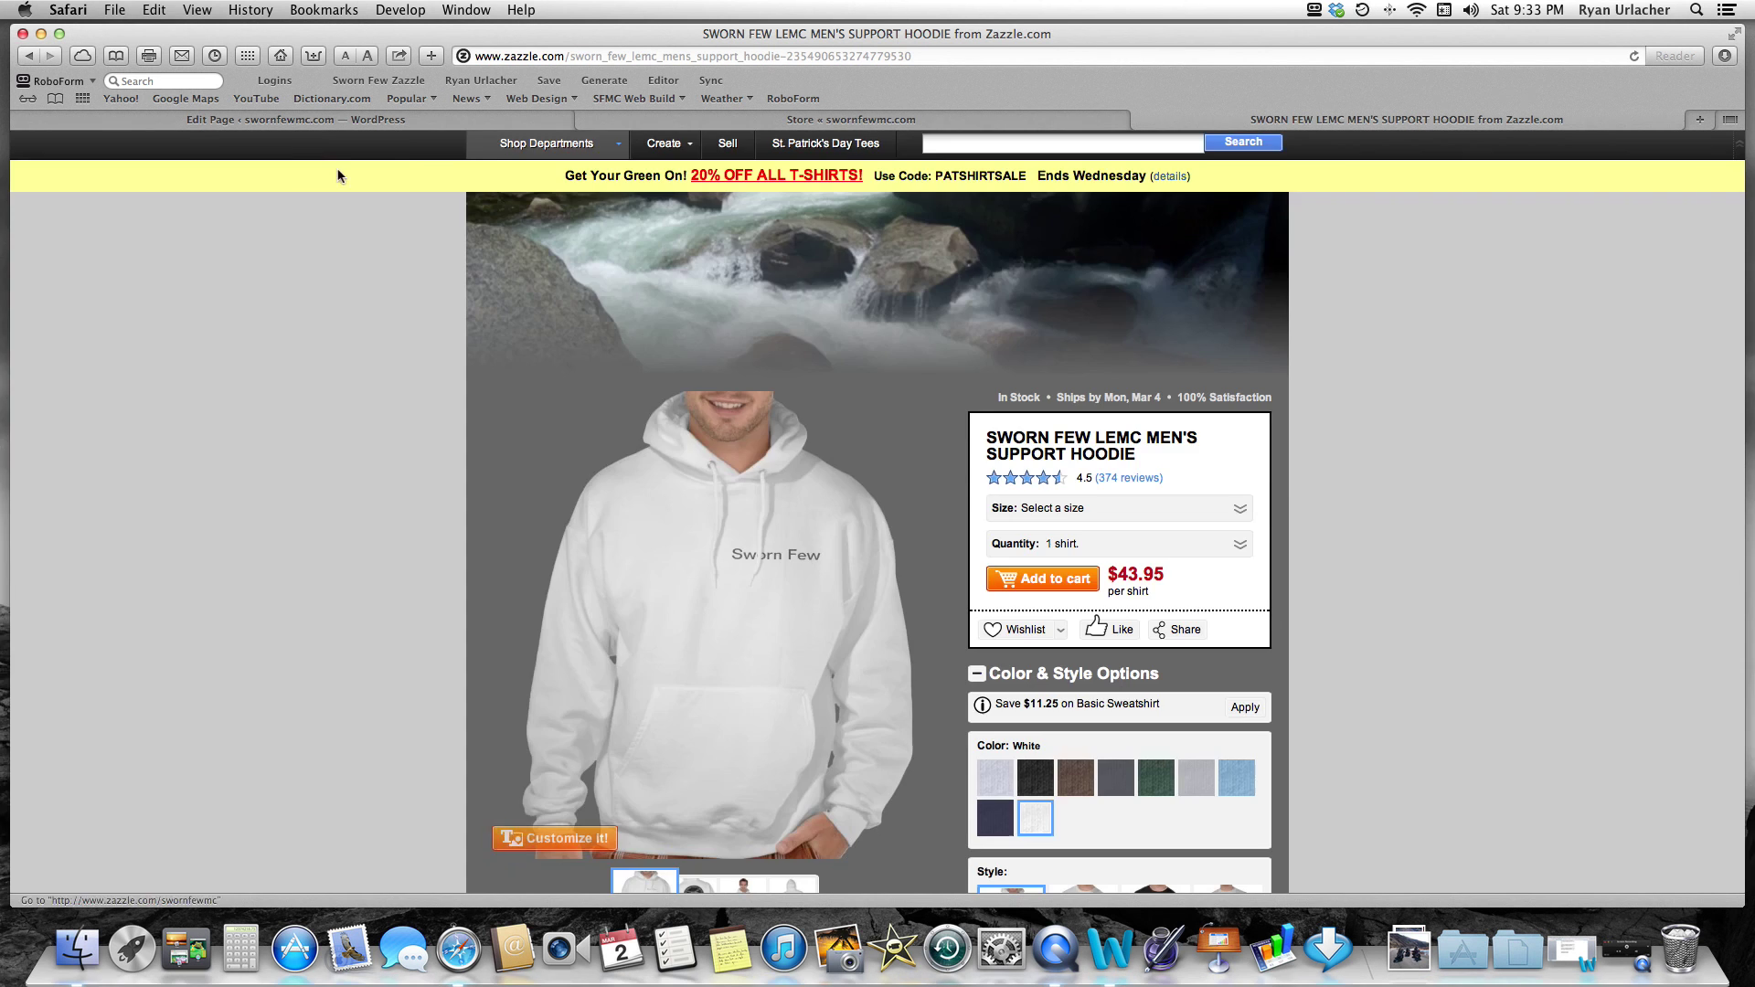
pyautogui.click(287, 118)
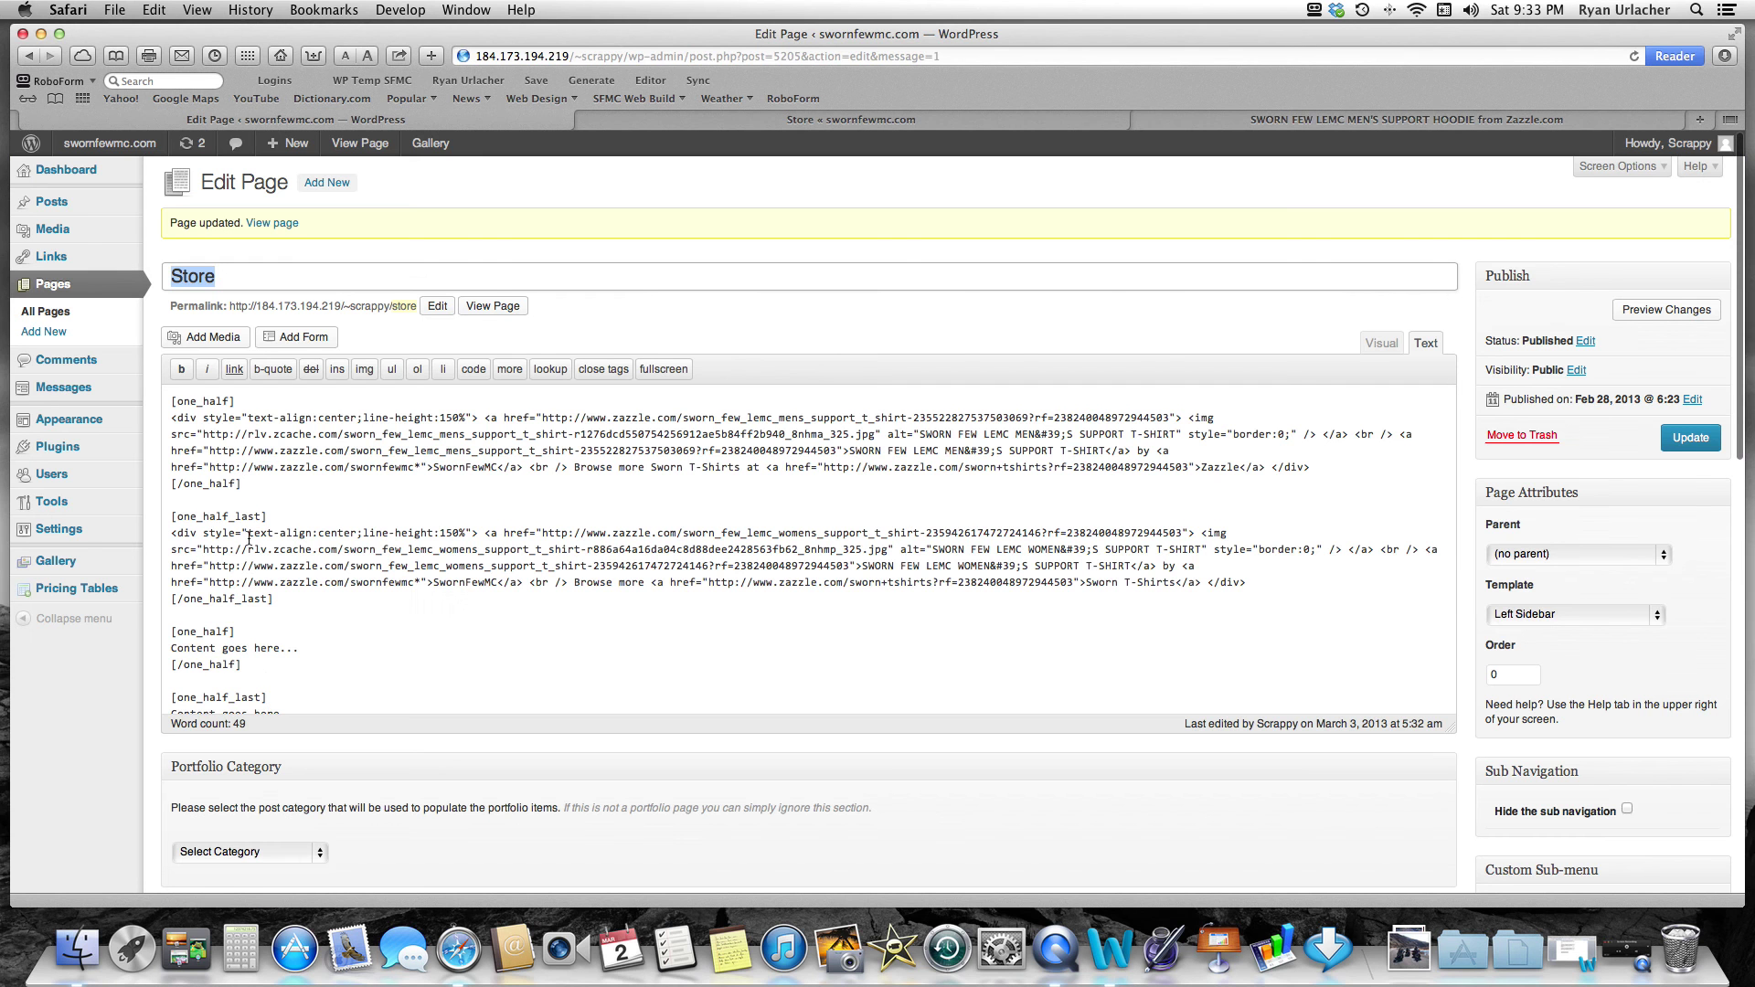
# - Replace the second-row [one_half] placeholder with the men's hoodie embed code, update, and view the Store page
pyautogui.click(298, 647)
pyautogui.press('BackSpace')
pyautogui.press('BackSpace')
pyautogui.press('BackSpace')
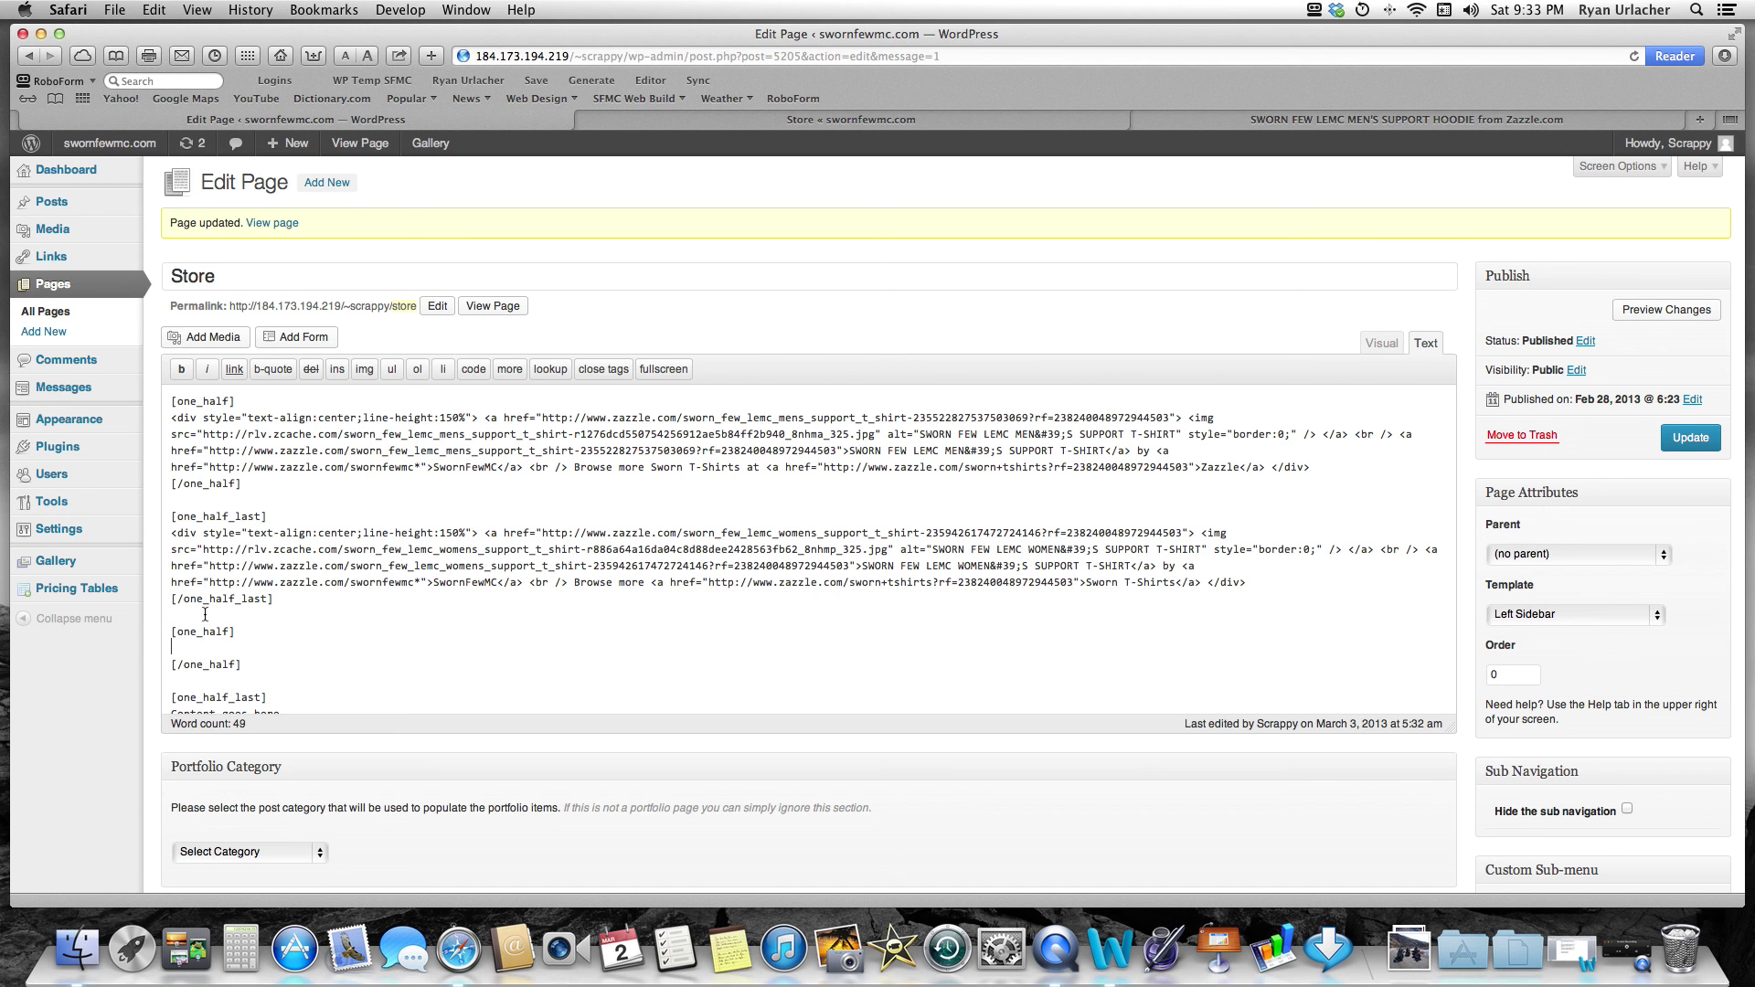
pyautogui.press('super+v')
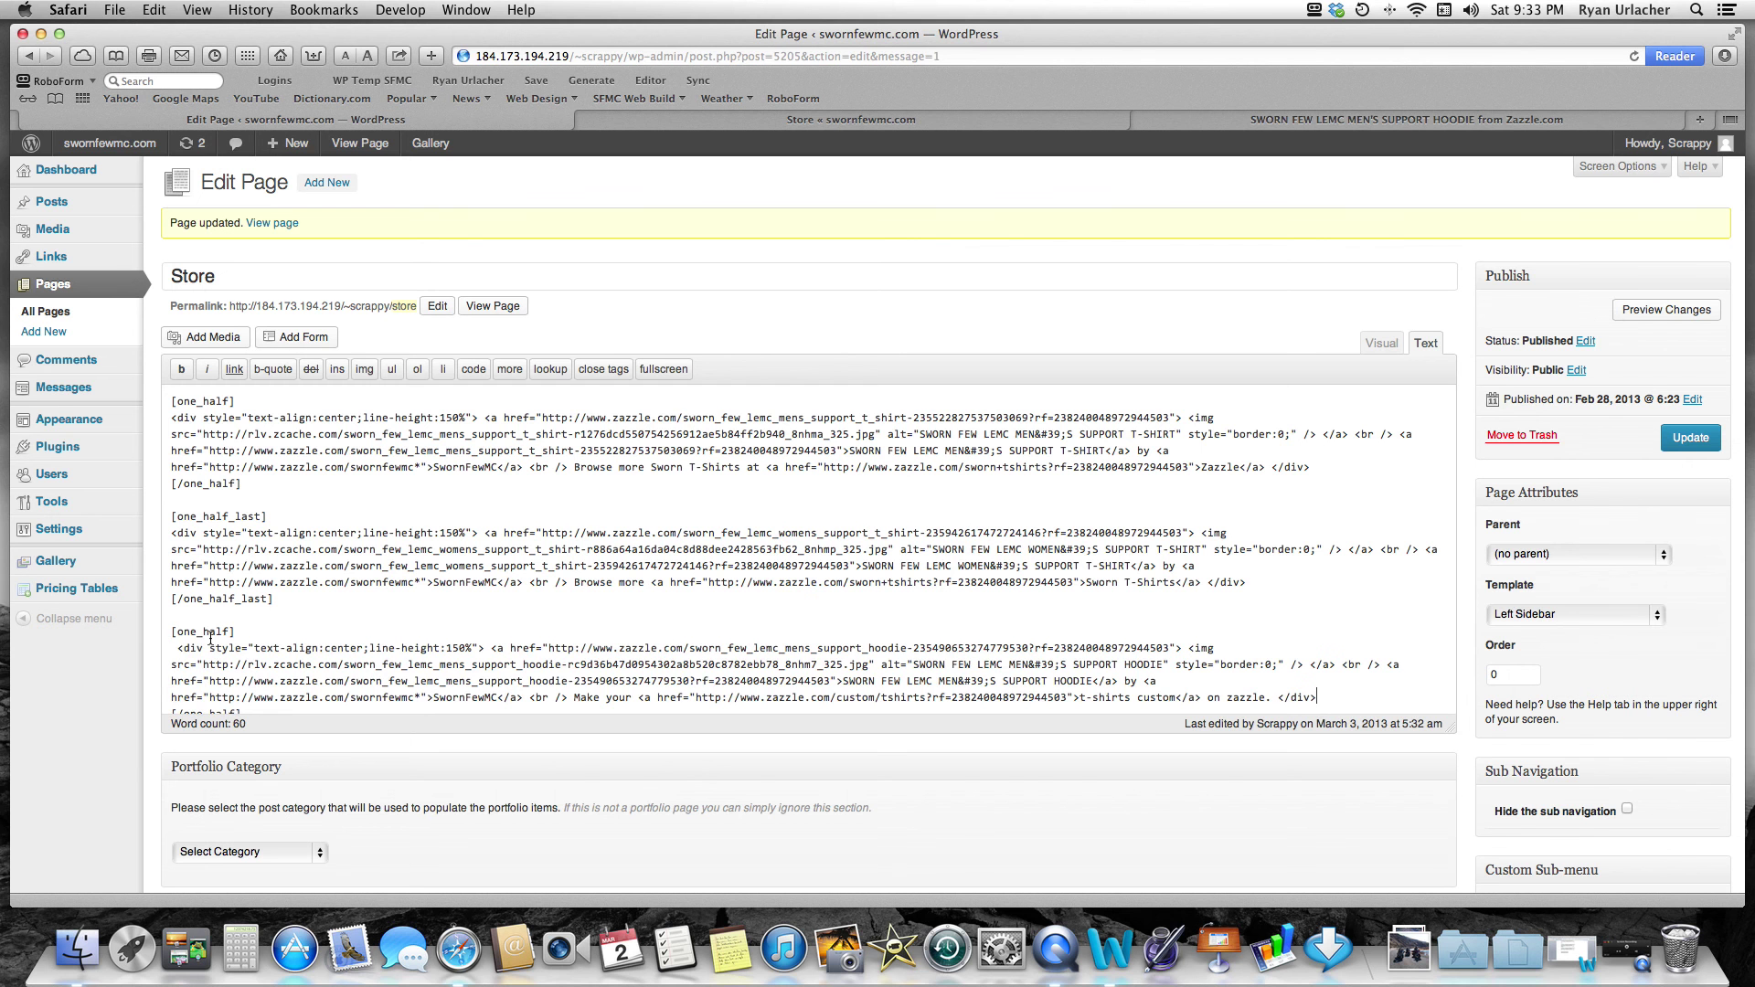
pyautogui.click(173, 648)
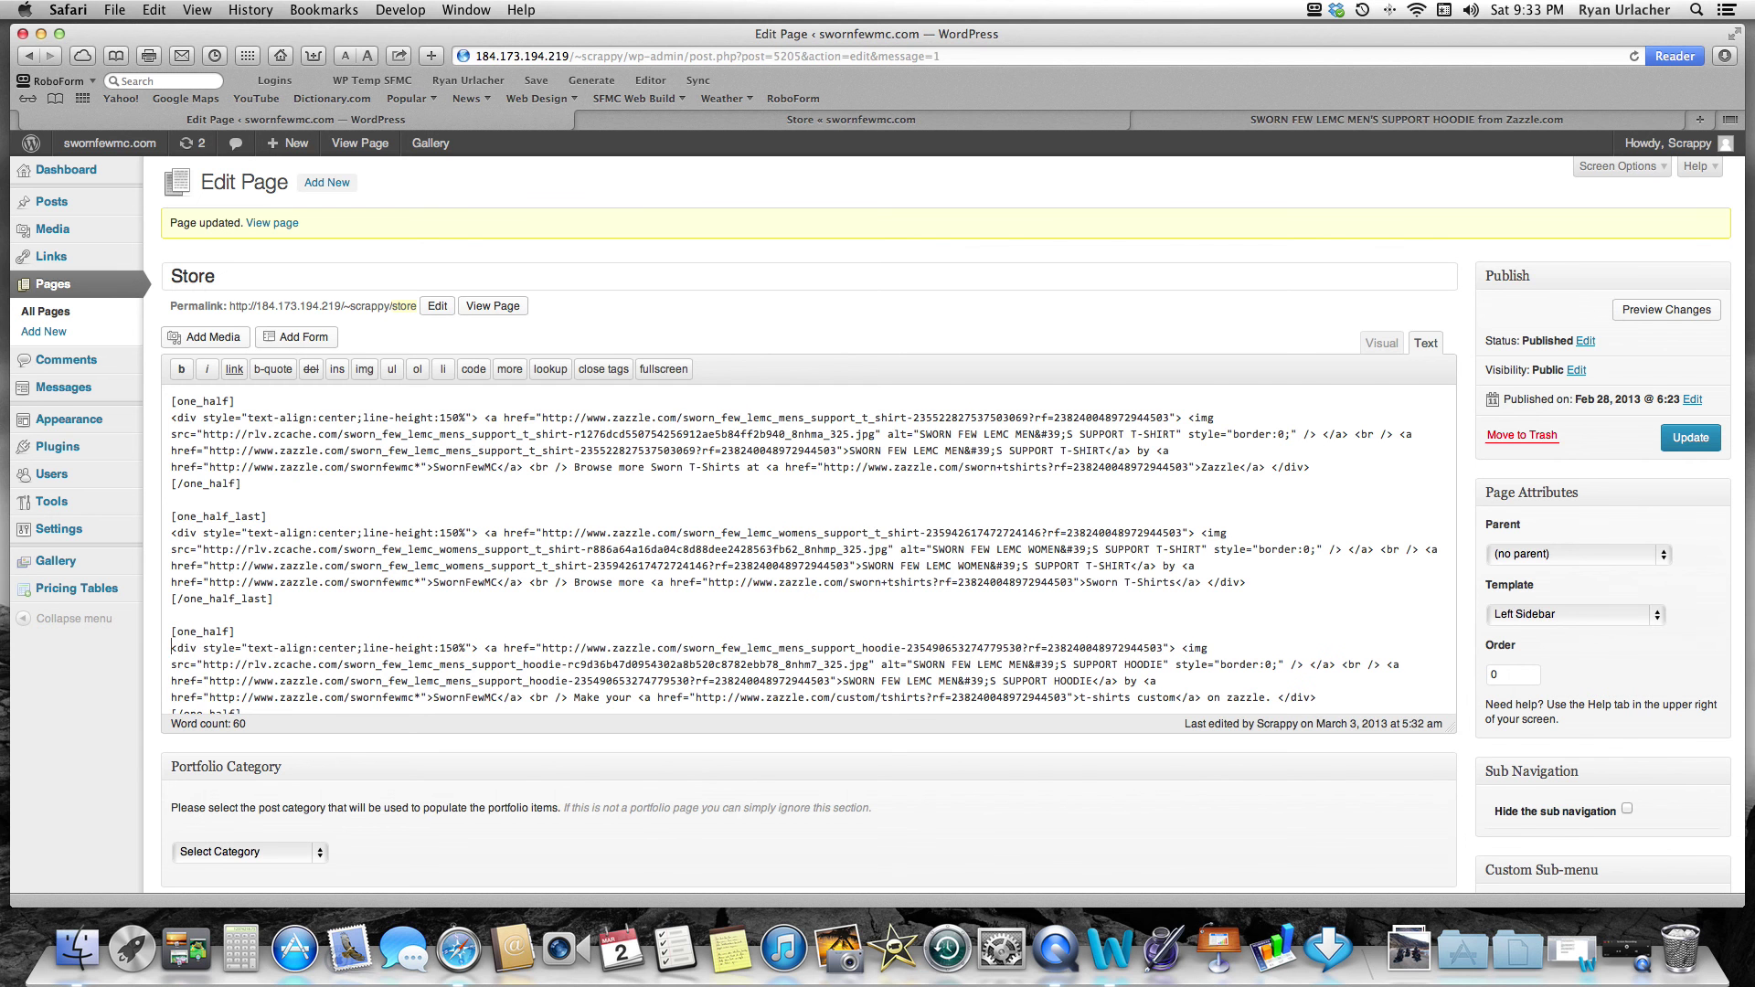
pyautogui.scroll(-1, 1094, 632)
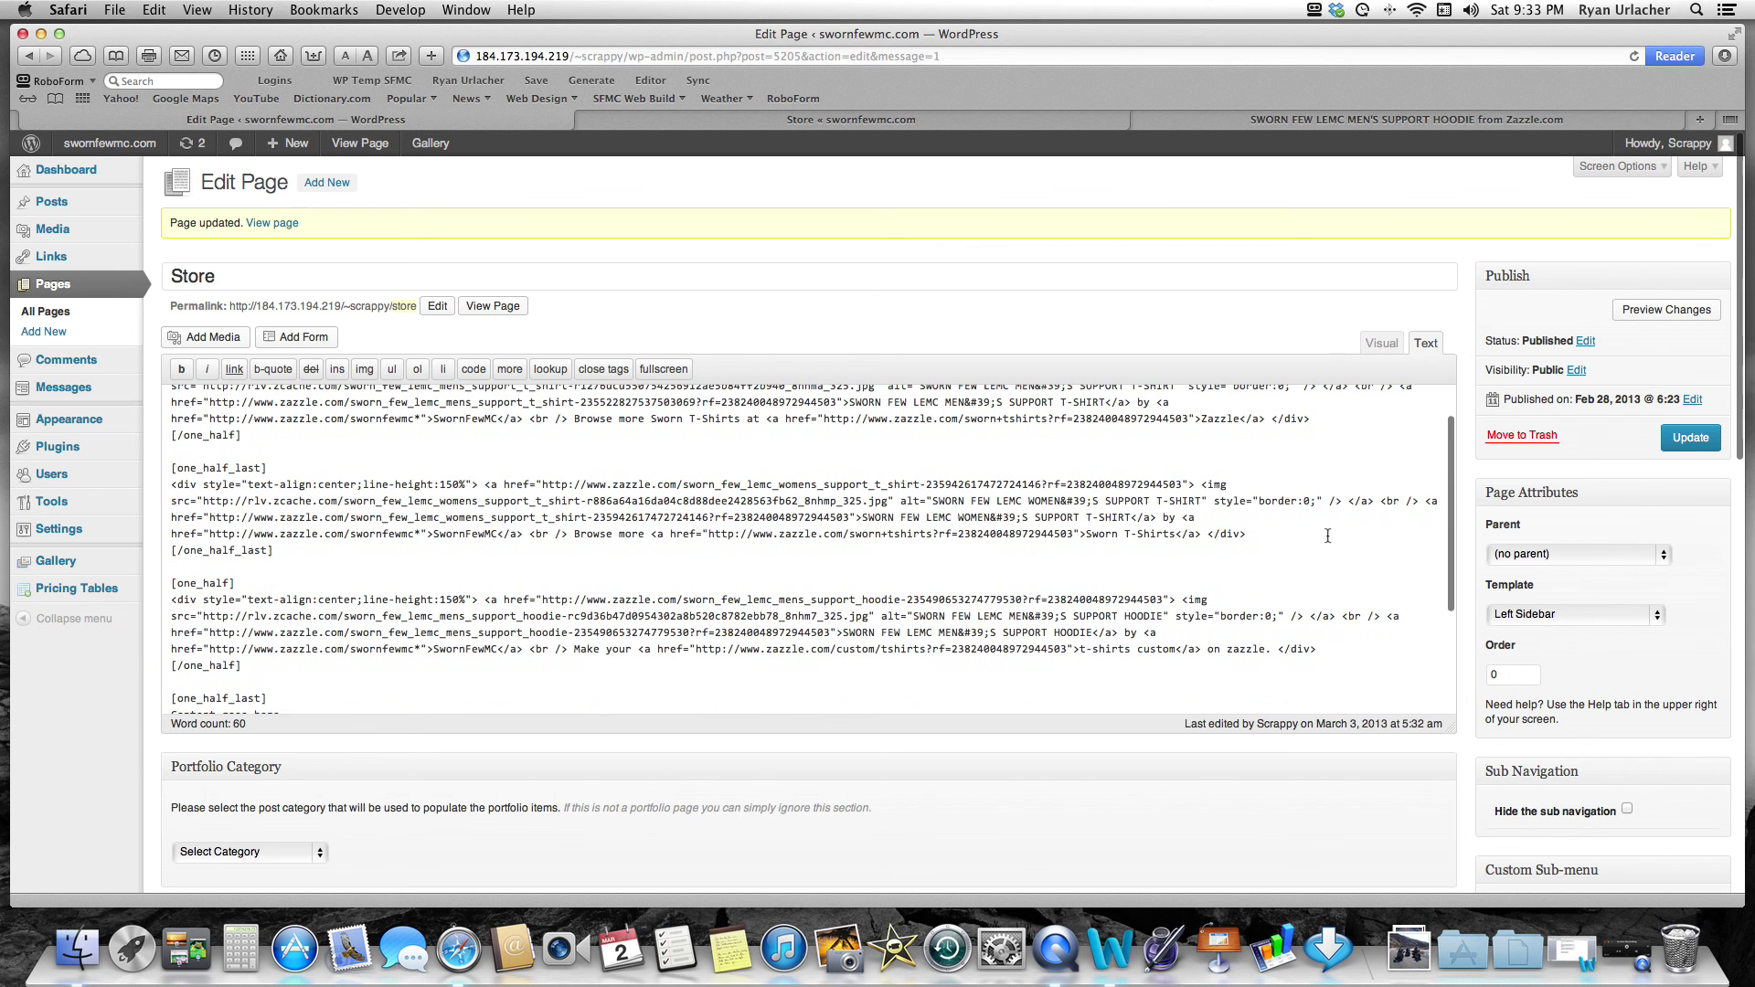
pyautogui.click(1686, 438)
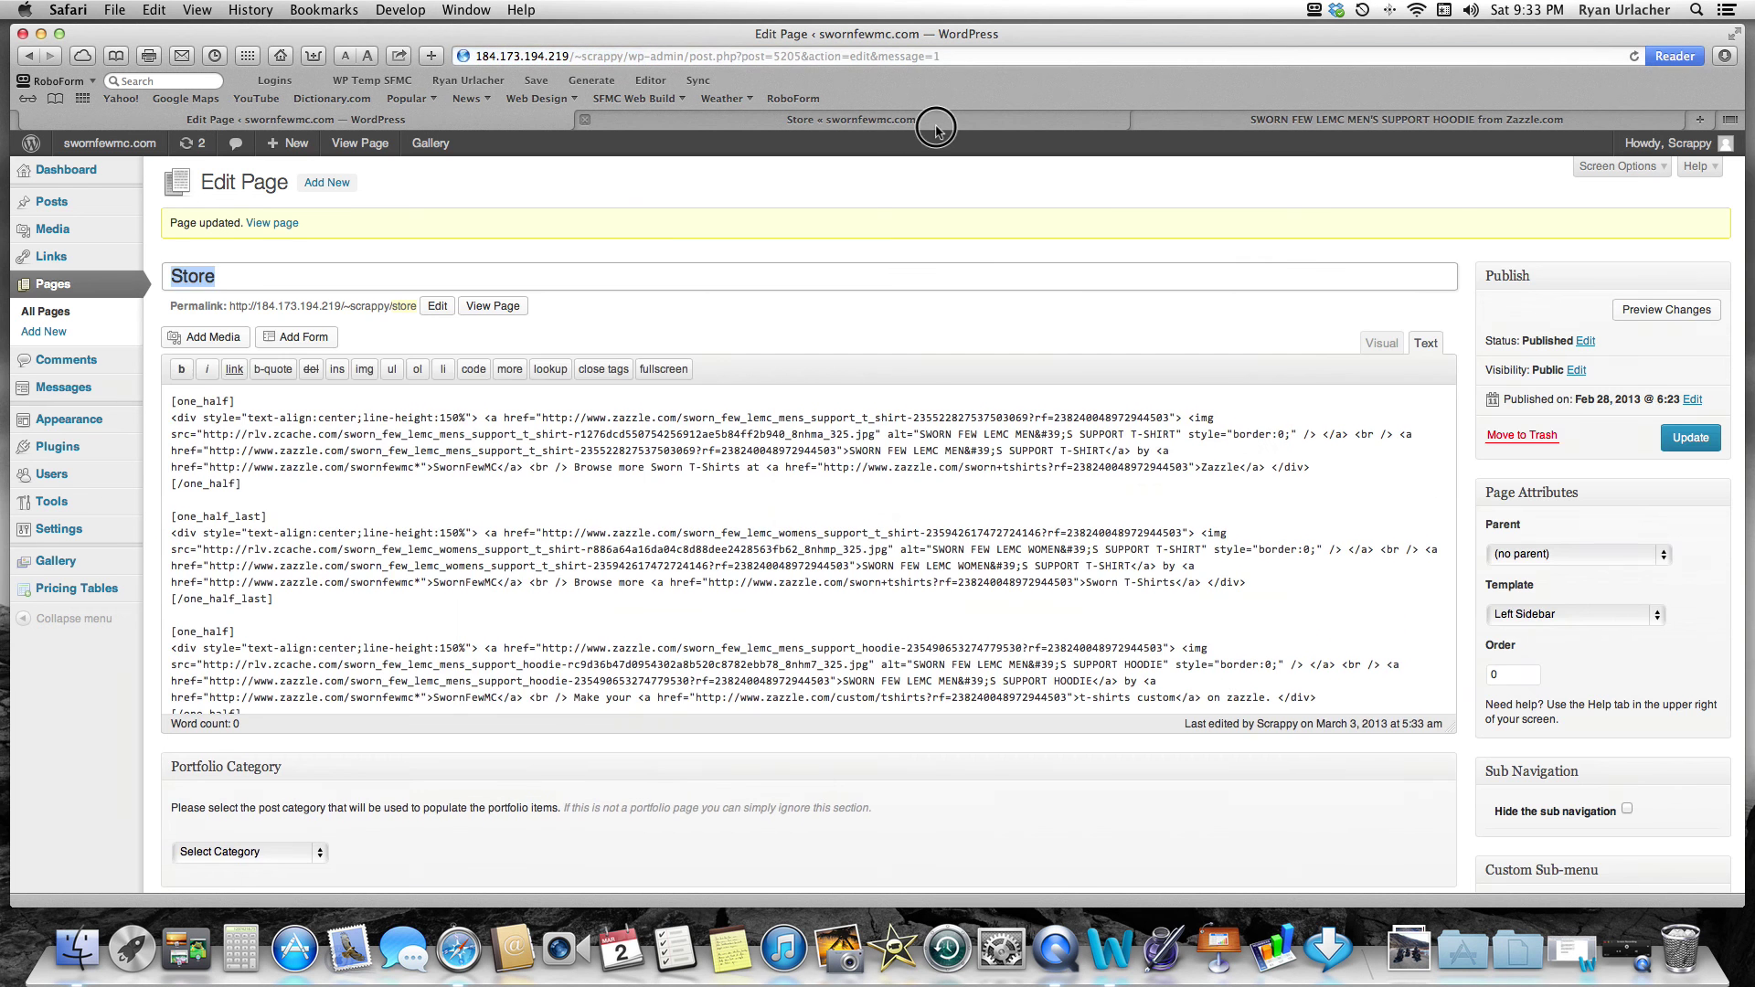
pyautogui.click(937, 119)
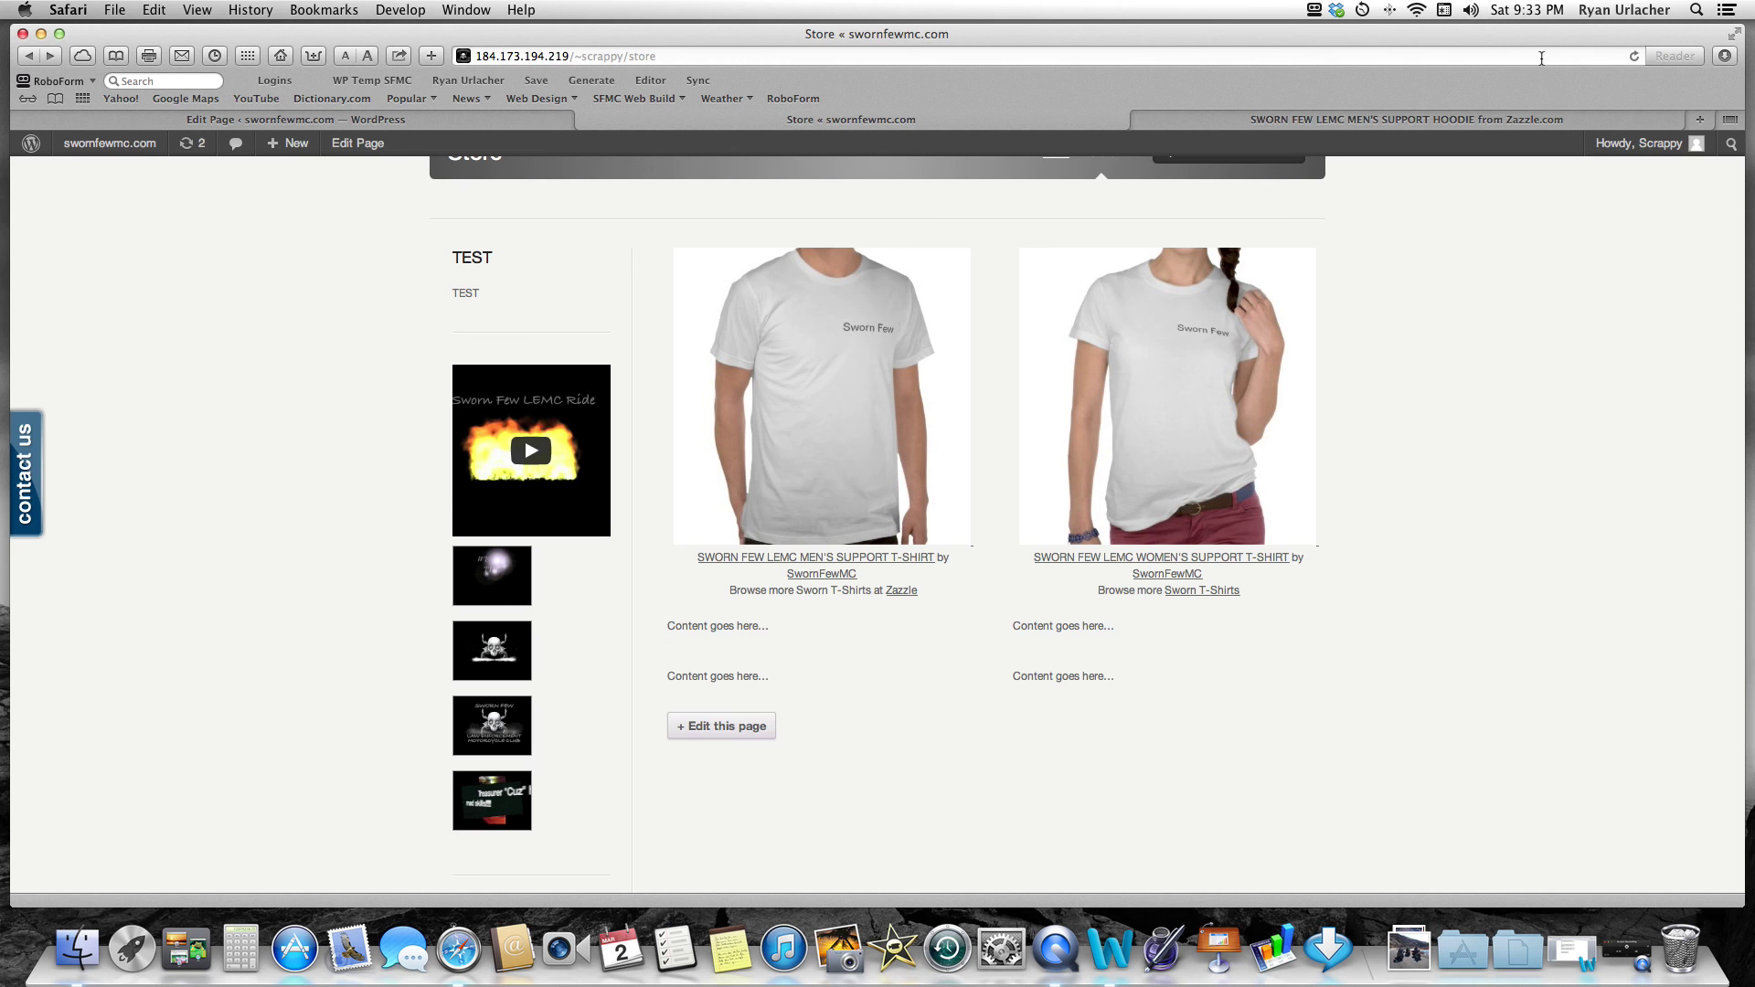
# - Reload the live Store page and scroll to confirm the hoodie sits beneath the men's T-shirt
pyautogui.click(1633, 57)
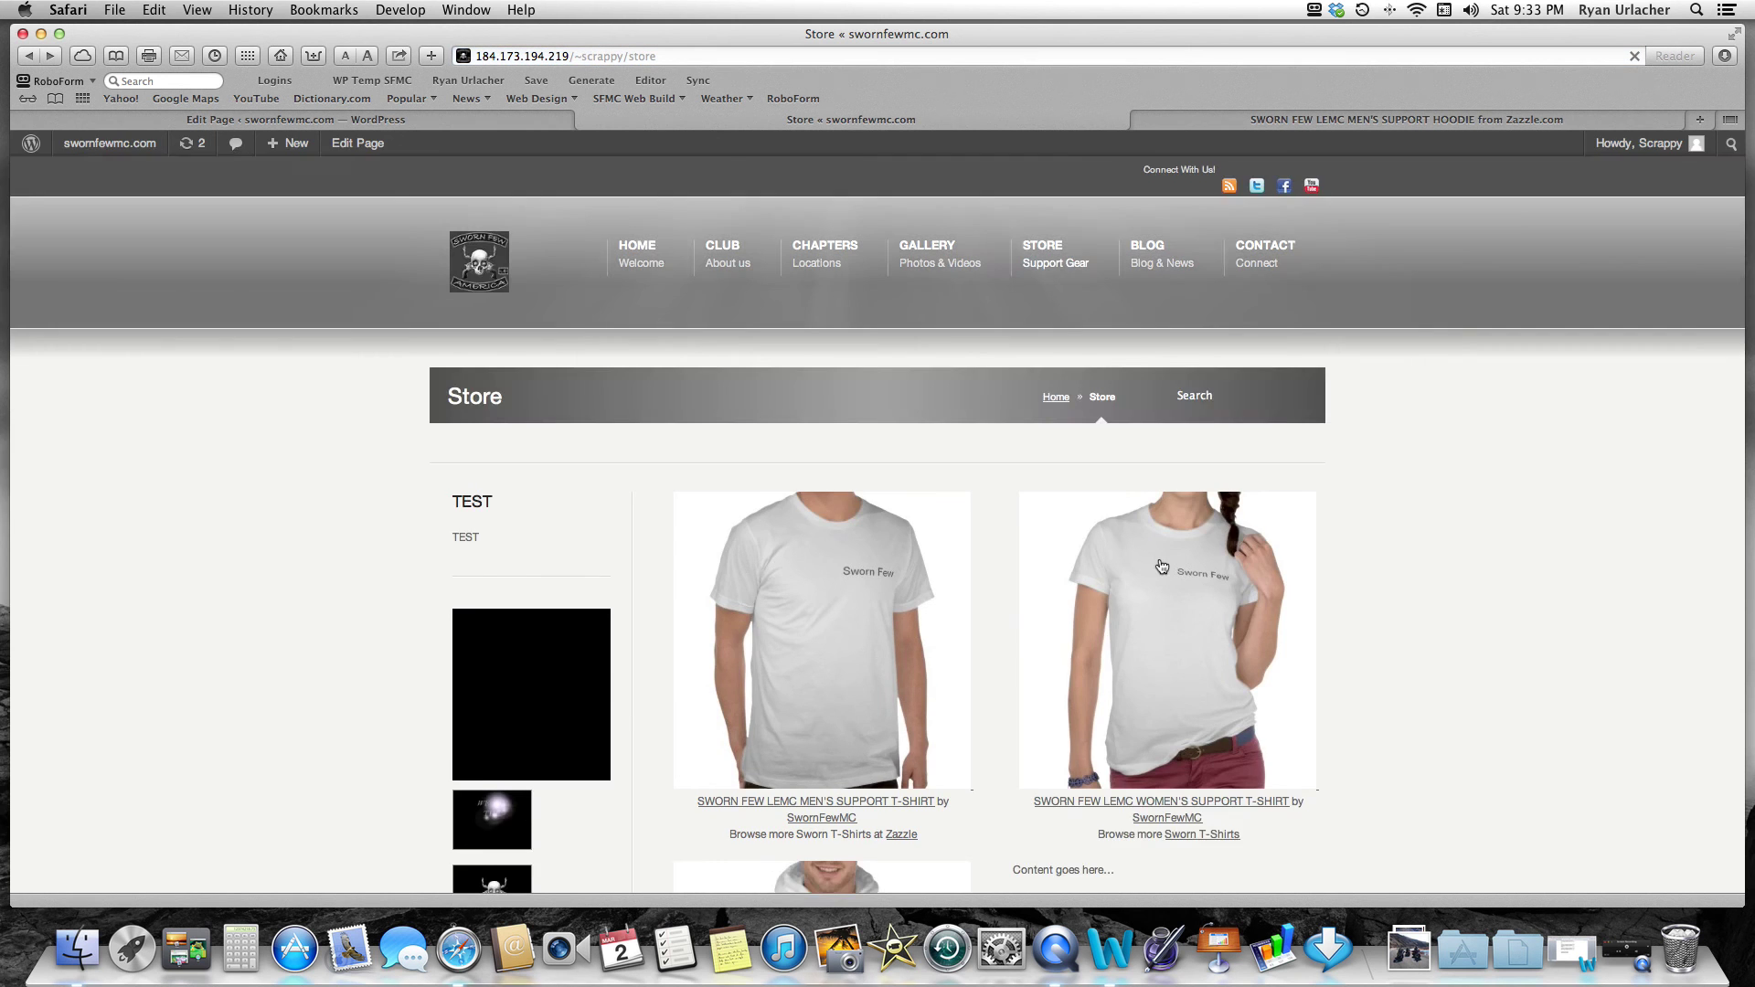
pyautogui.scroll(-10, 1159, 559)
pyautogui.scroll(5, 1159, 560)
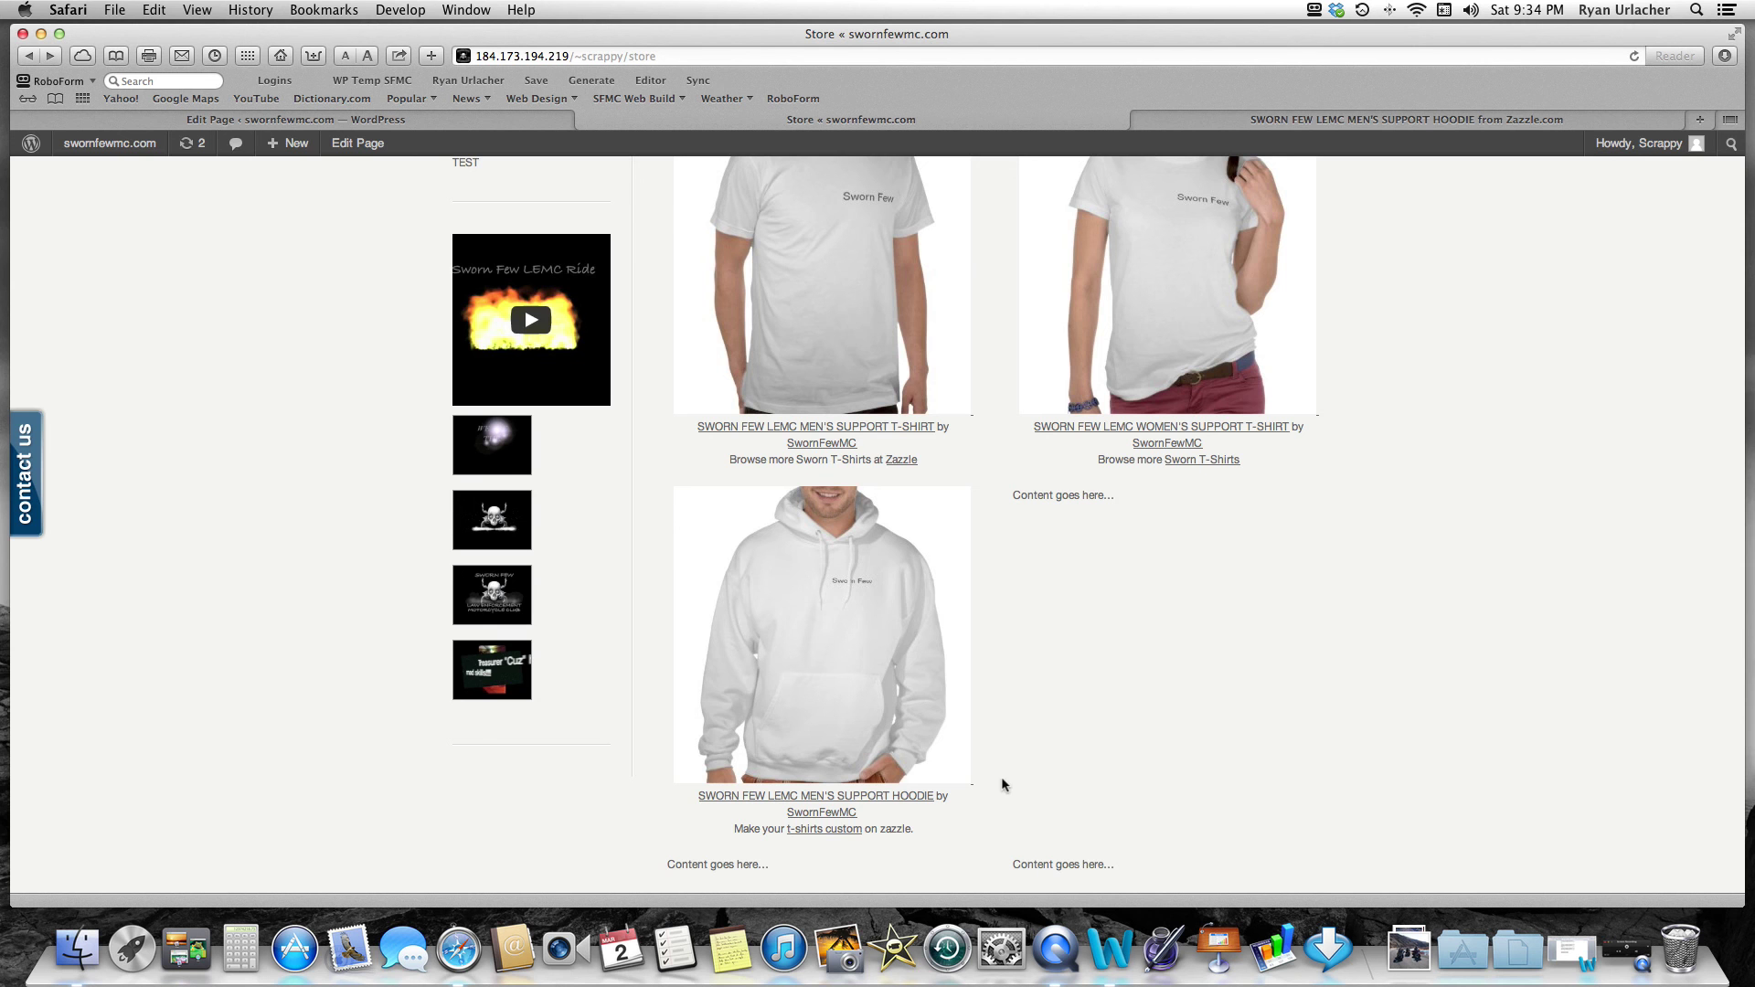
pyautogui.scroll(8, 1018, 725)
pyautogui.scroll(-4, 1014, 640)
pyautogui.scroll(2, 880, 496)
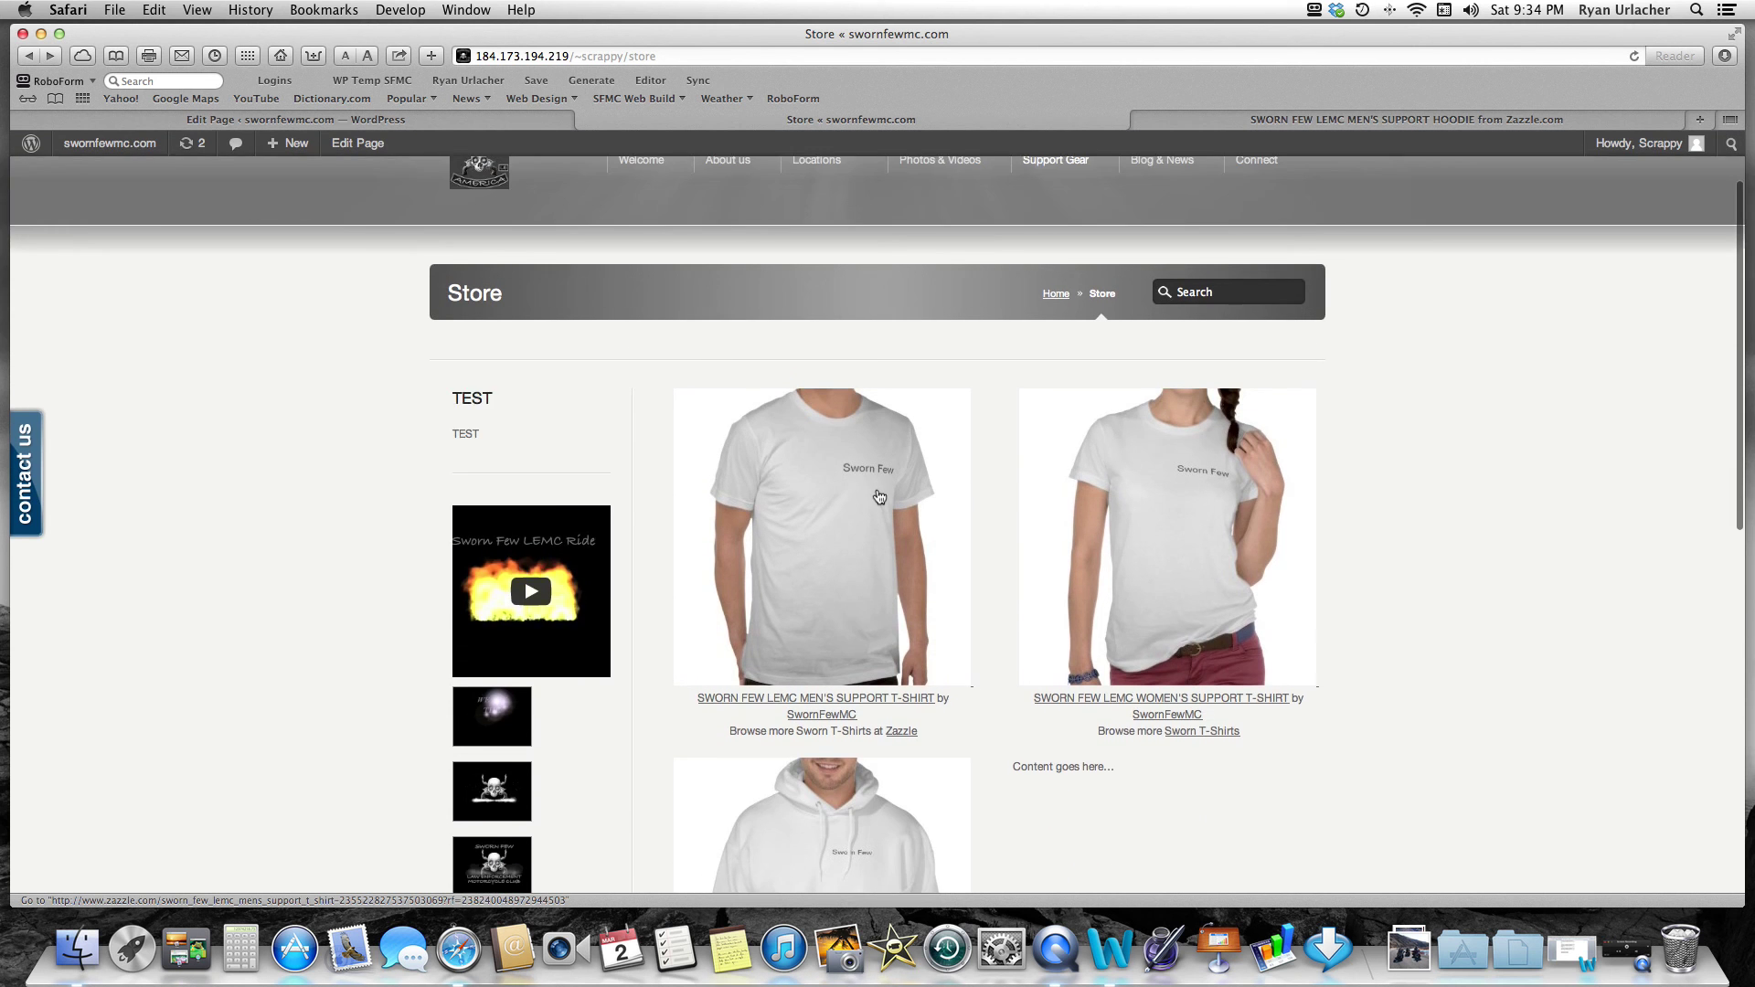
pyautogui.scroll(3, 880, 496)
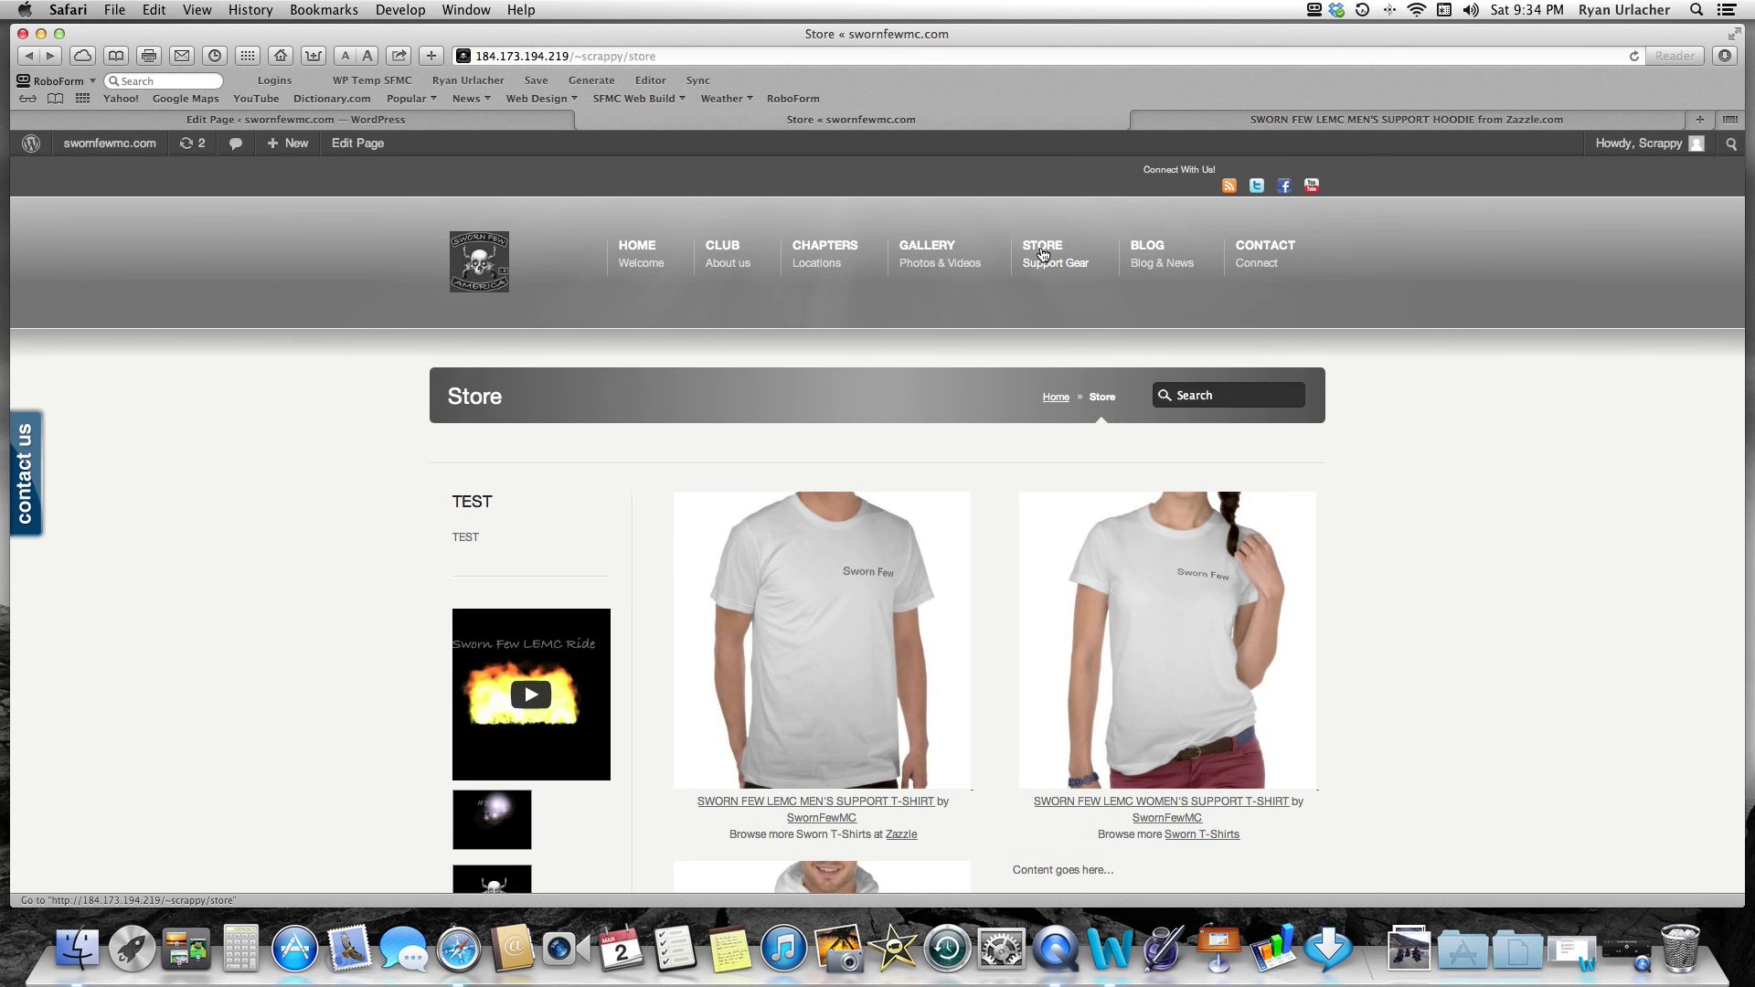
pyautogui.scroll(-3, 1043, 255)
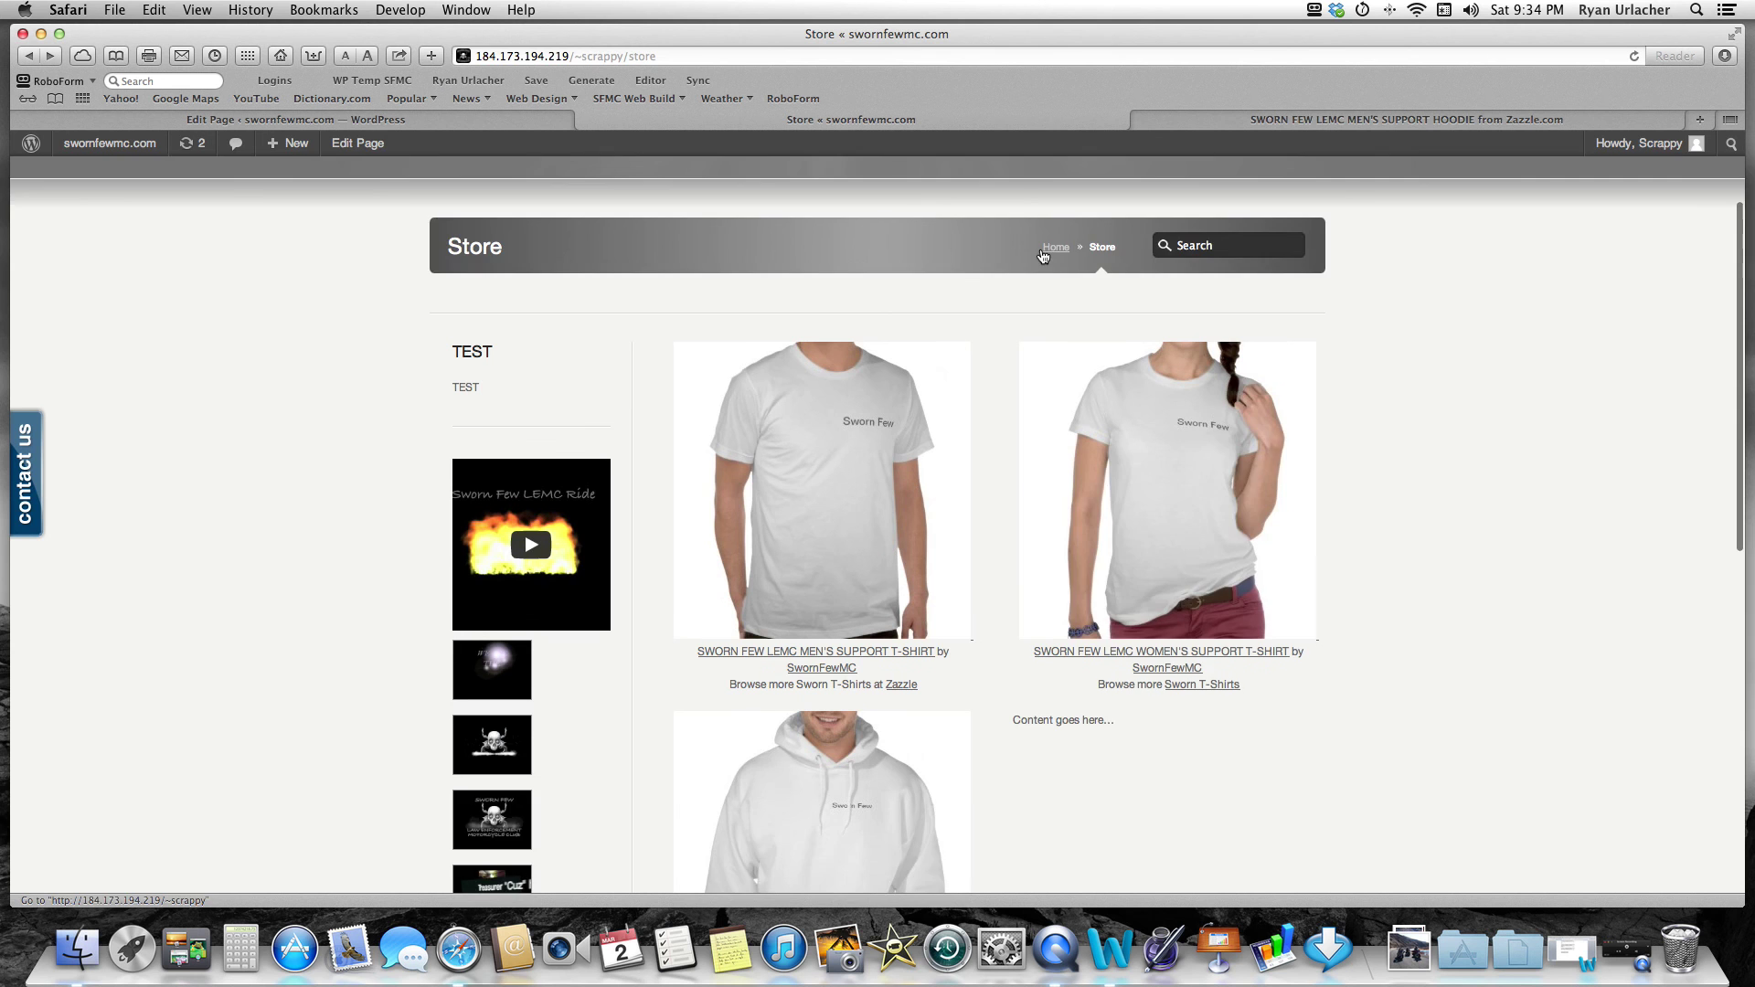
pyautogui.scroll(-3, 1043, 255)
# - Confirm the men's T-shirt links to Zazzle's SWORN FEW LEMC MEN'S SUPPORT T-SHIRT page ($30.30), then return to the editor
pyautogui.click(834, 337)
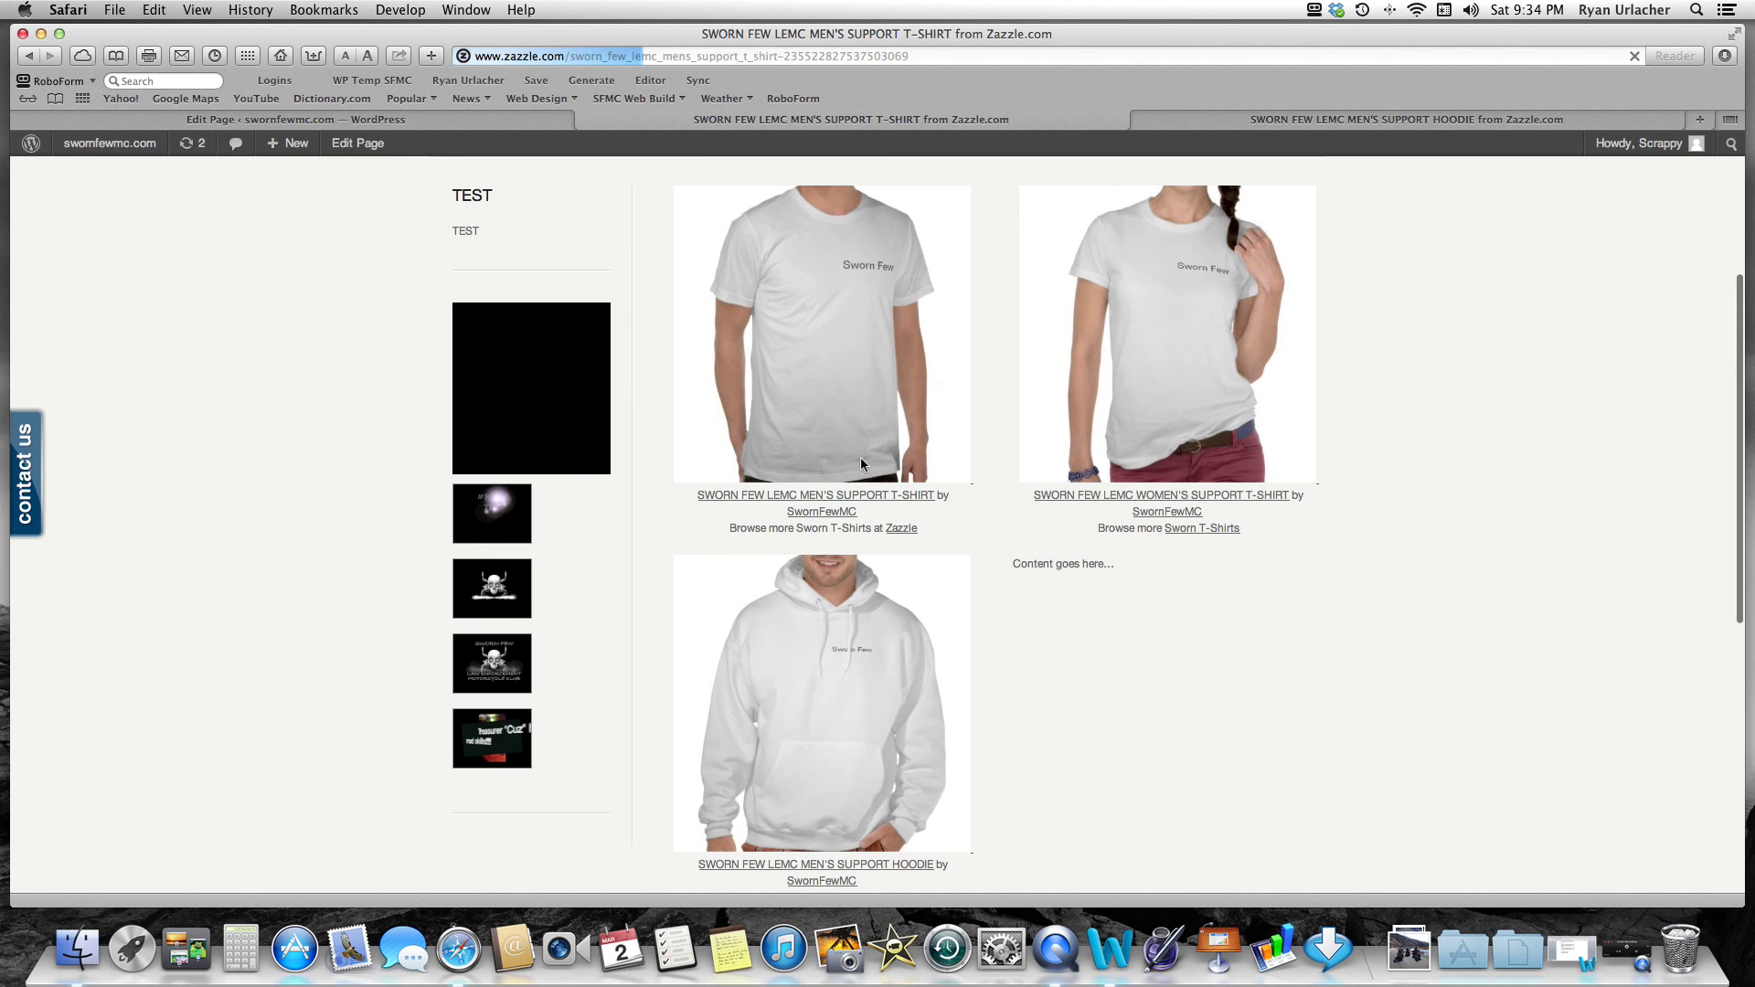
pyautogui.scroll(-5, 855, 363)
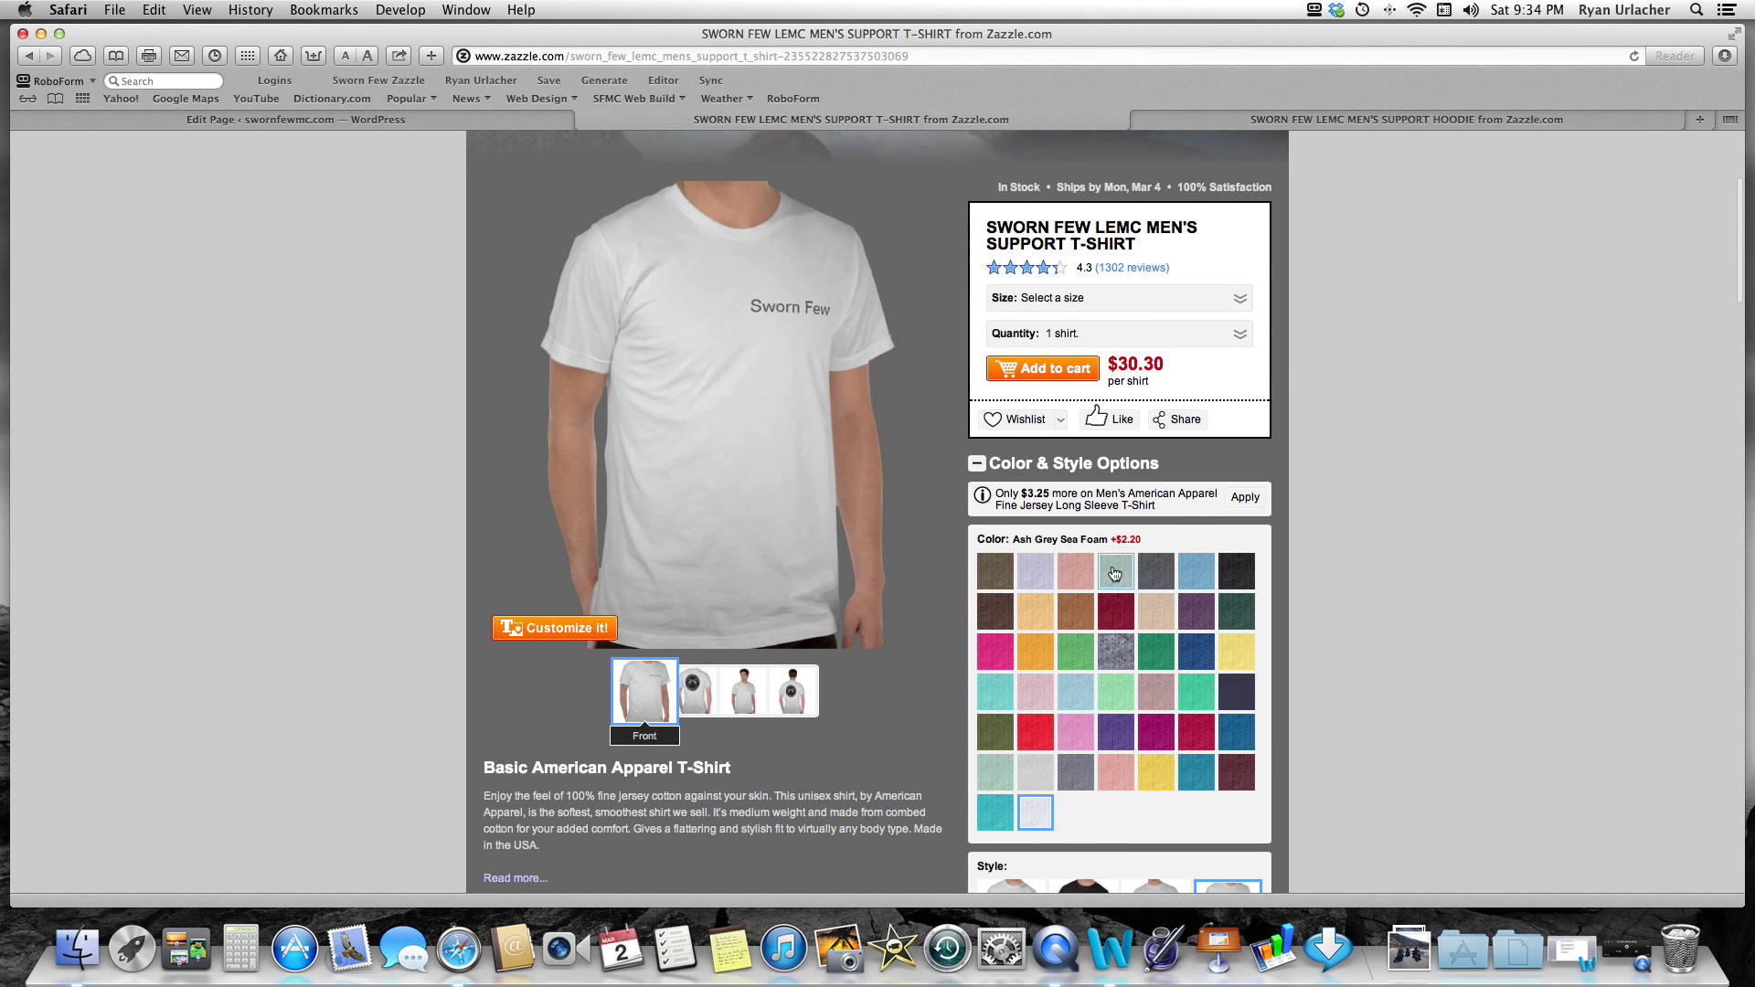
pyautogui.click(508, 120)
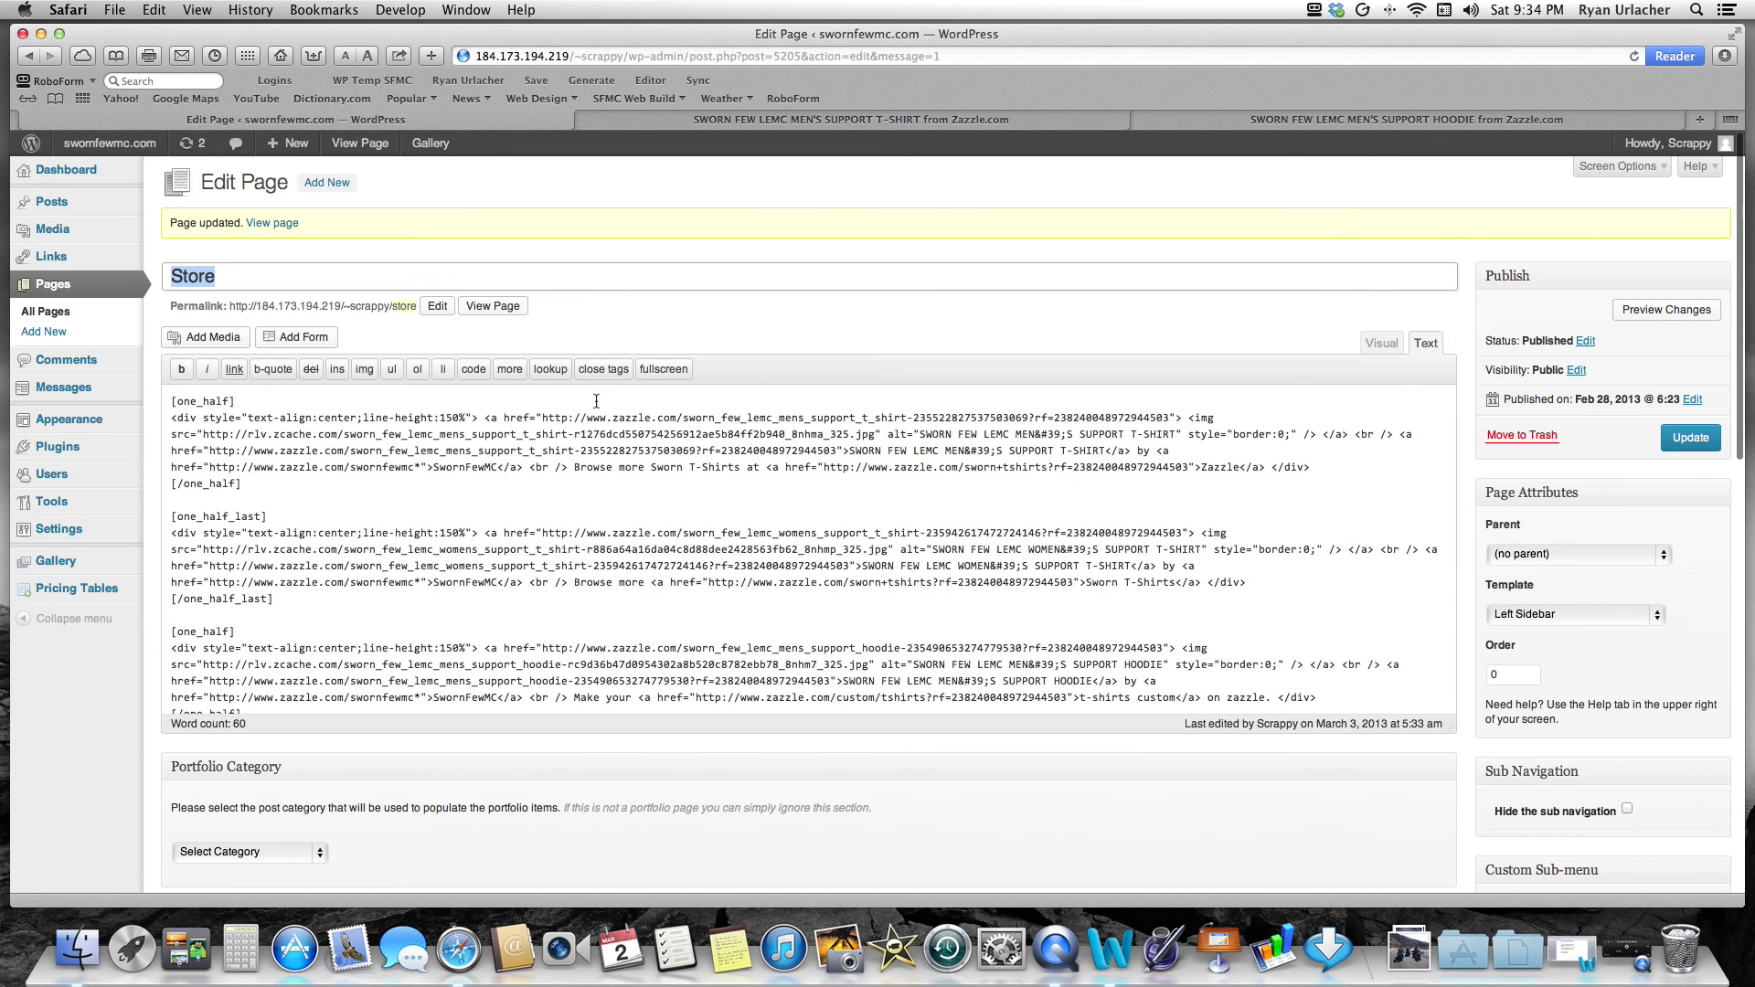
pyautogui.scroll(-5, 596, 400)
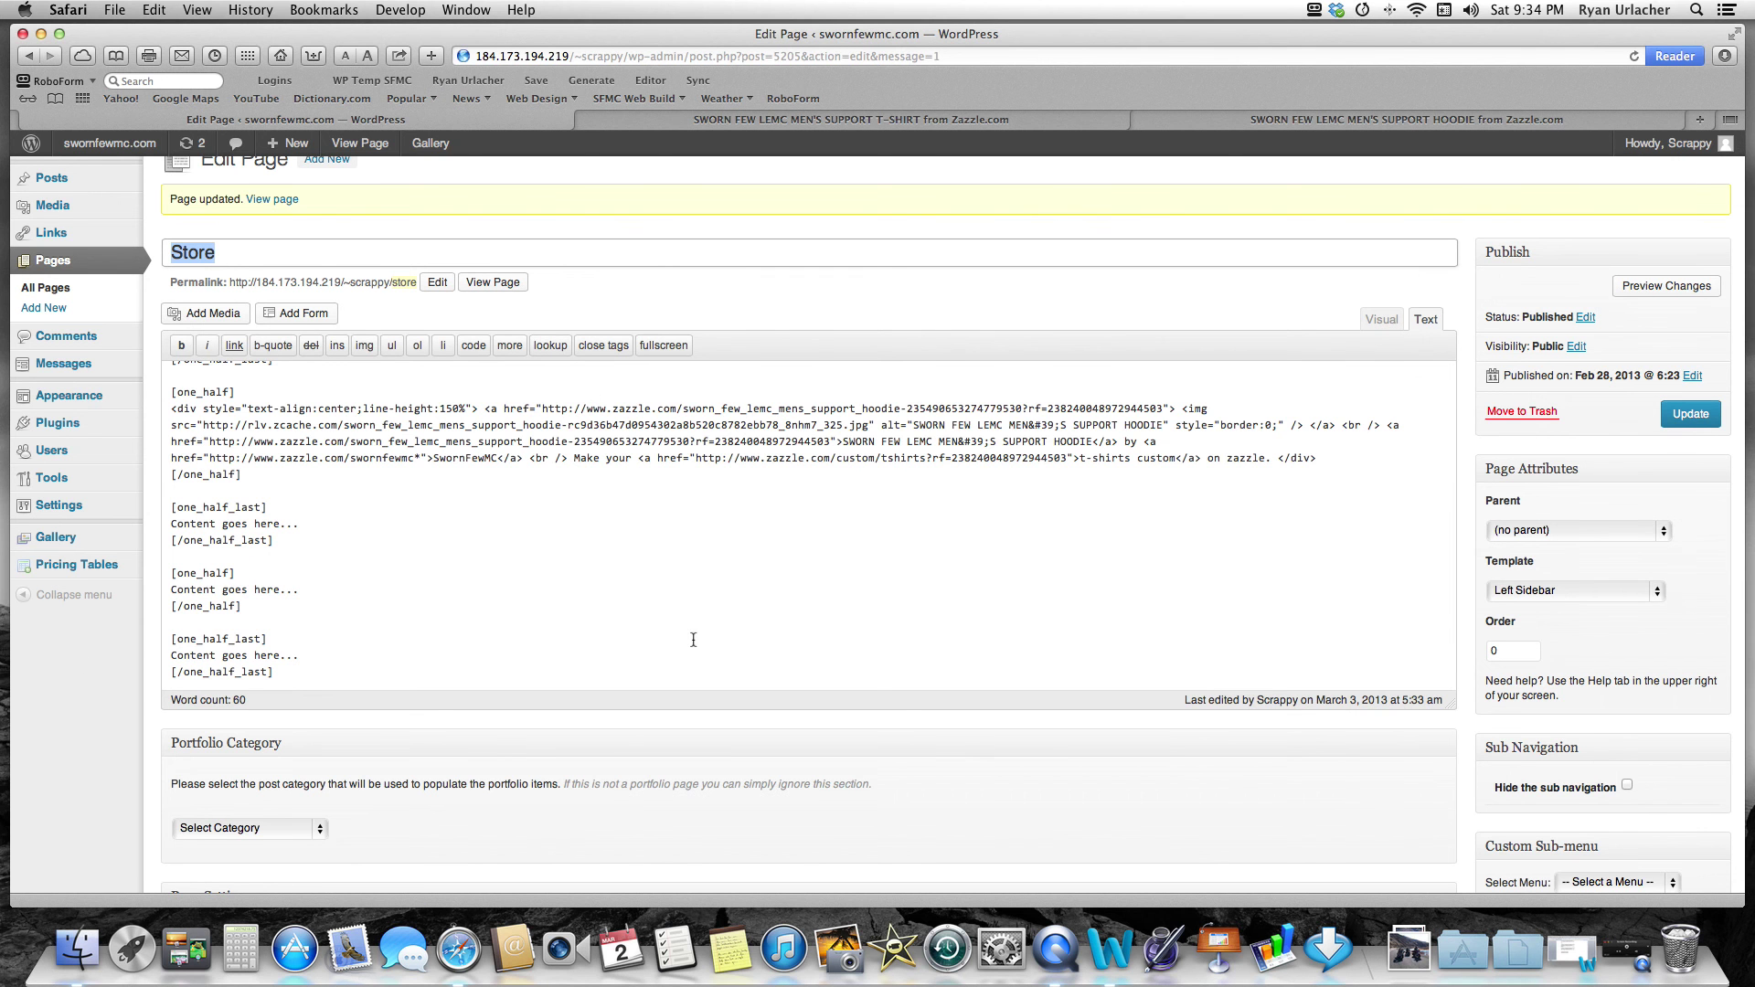
pyautogui.scroll(5, 690, 639)
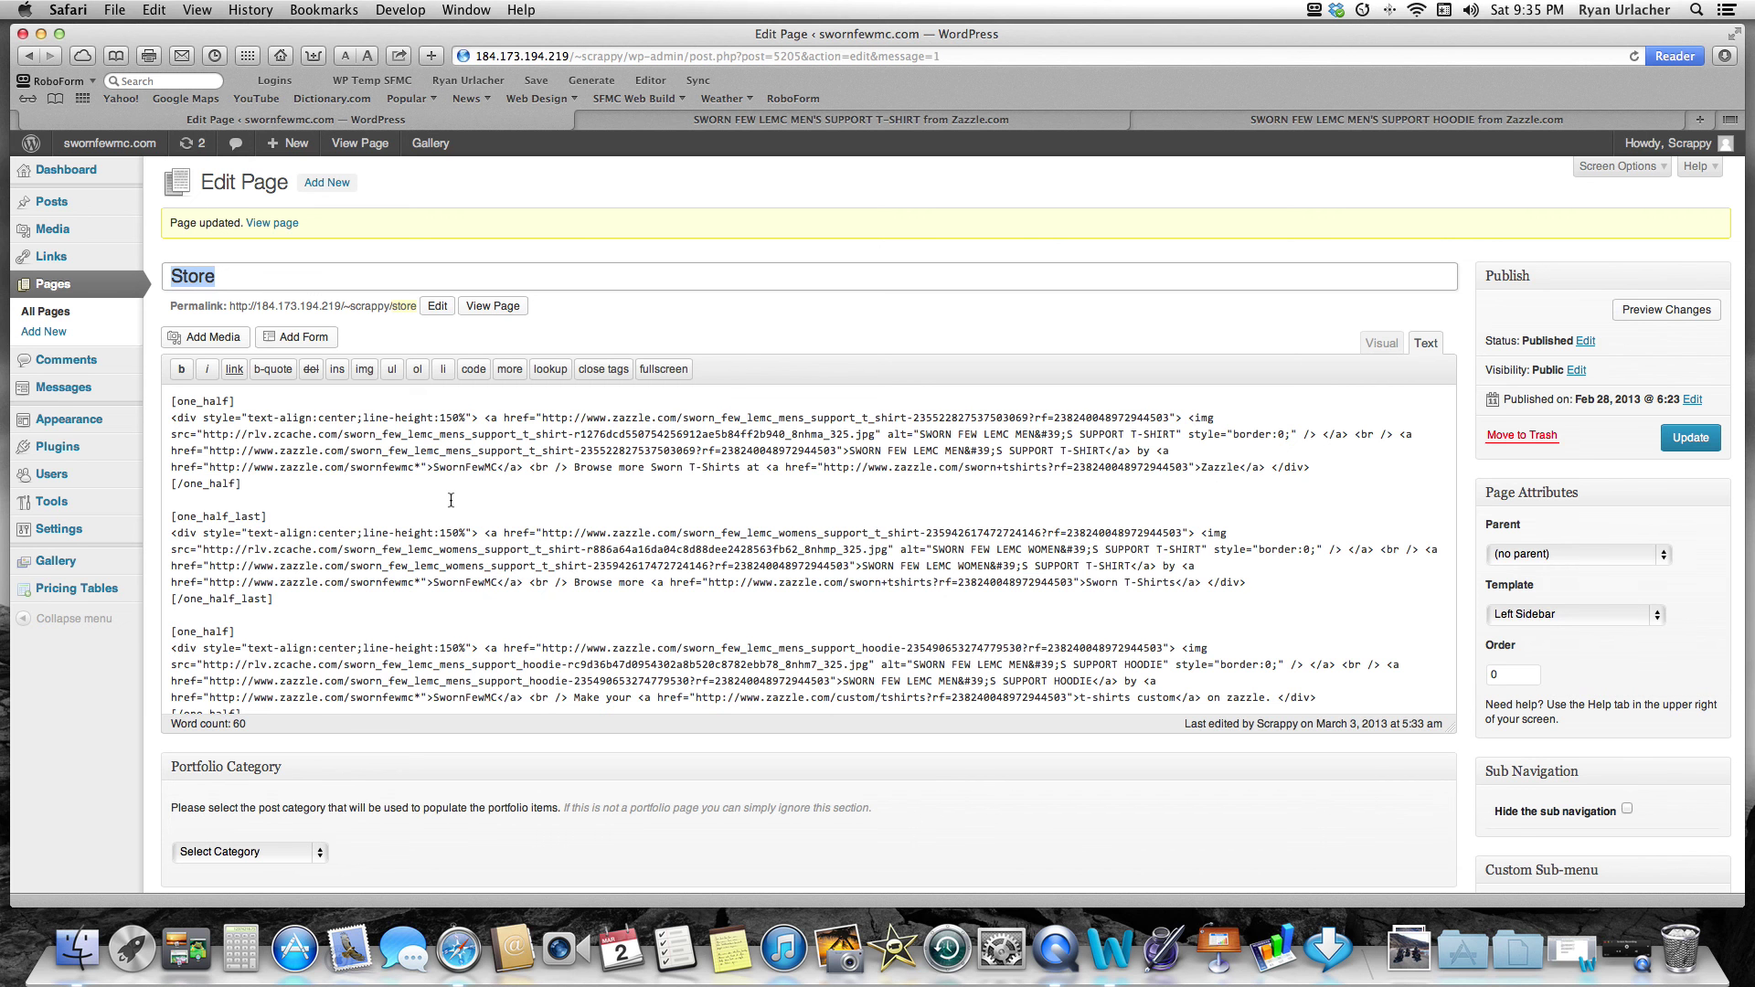
# - Go back from the Zazzle tab to the STORE page showing the men's and women's T-shirt and men's hoodie embeds
pyautogui.click(1034, 126)
pyautogui.moveTo(1078, 140)
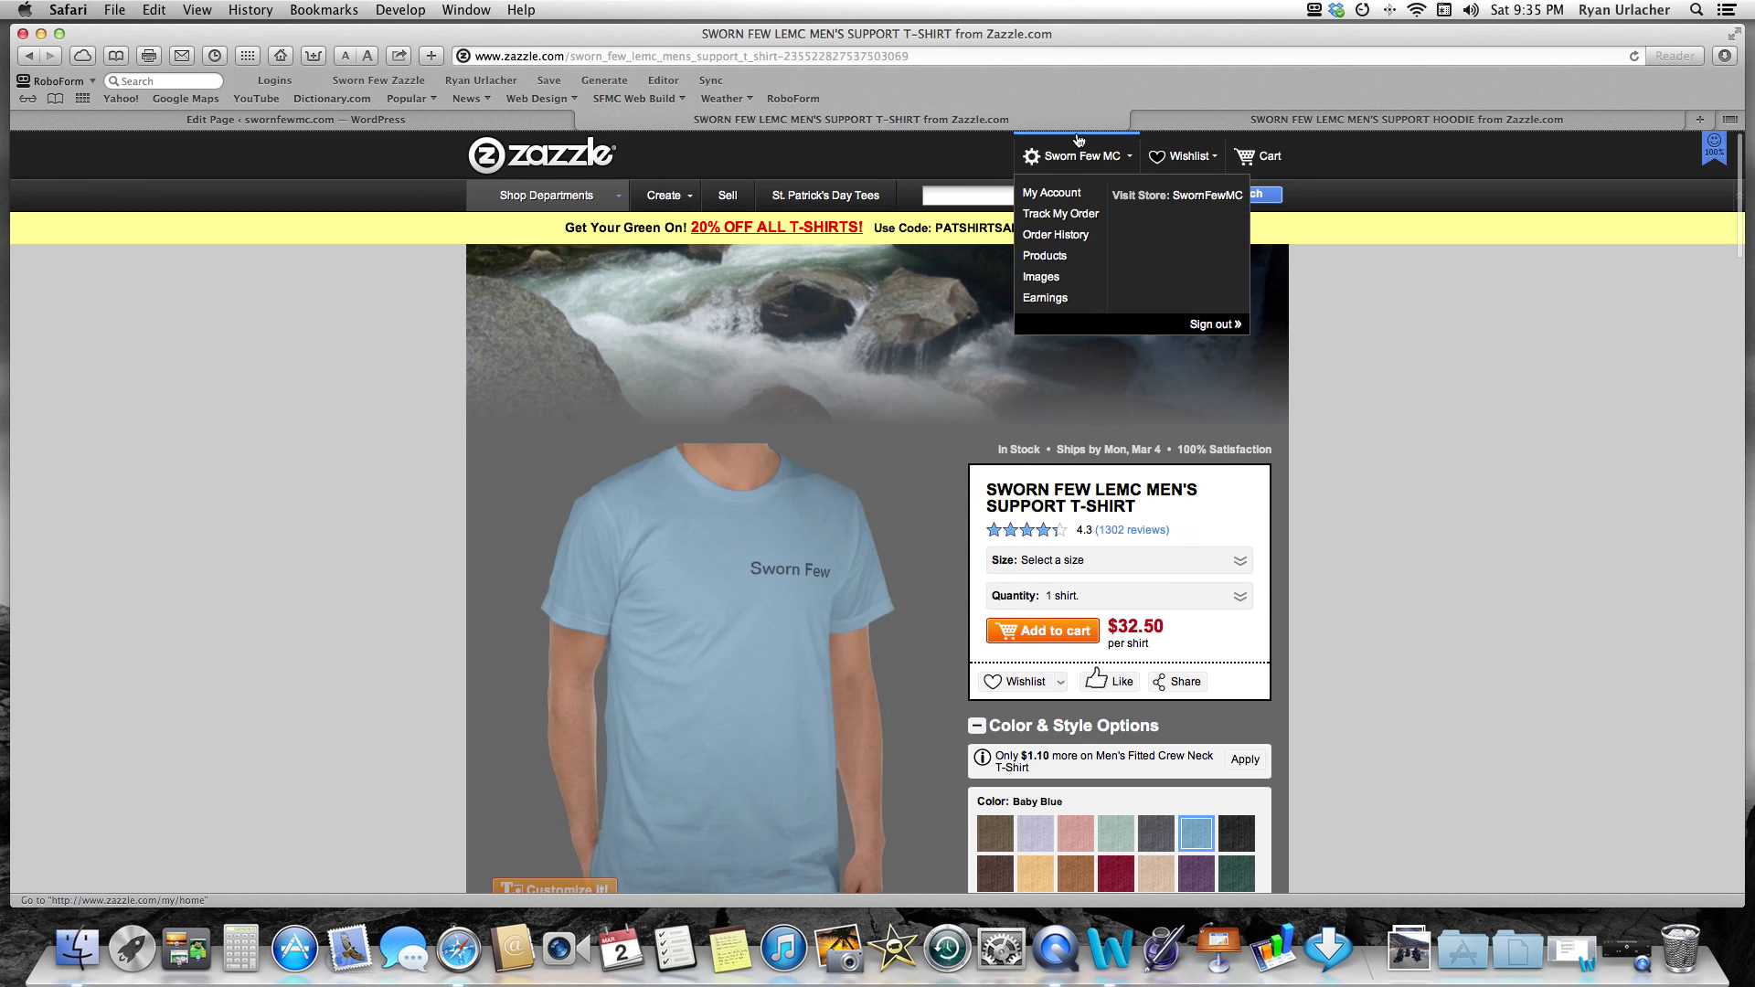
pyautogui.click(31, 57)
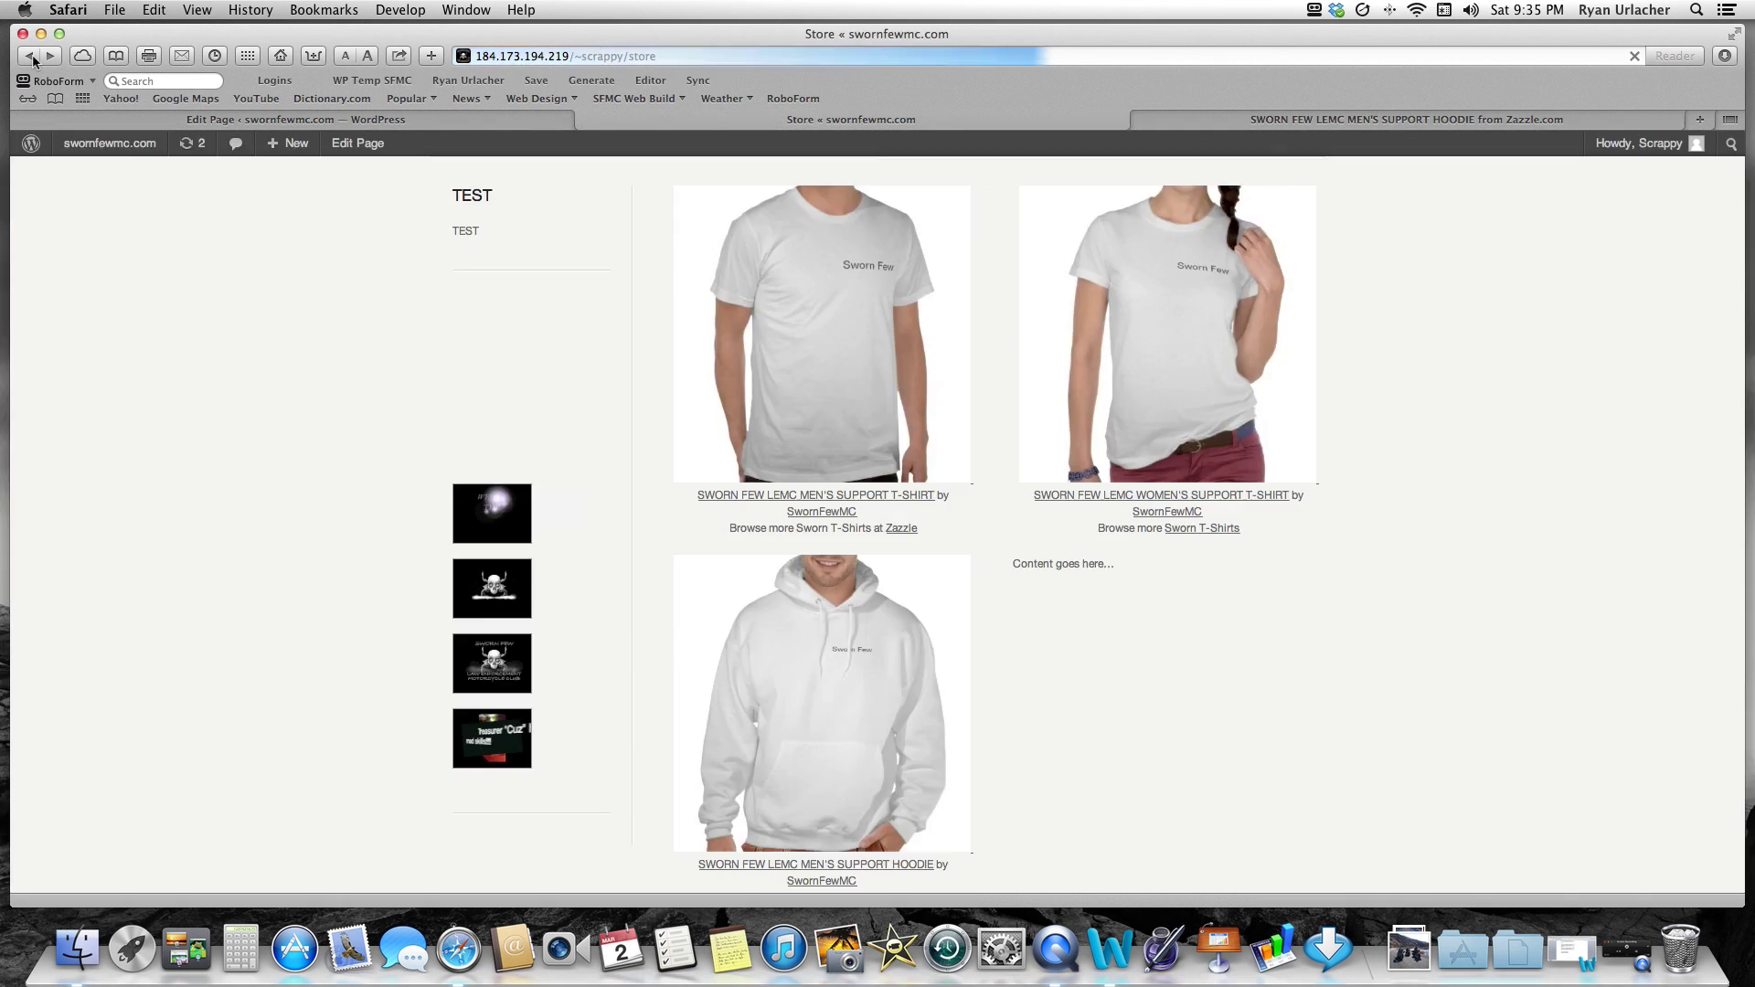
pyautogui.click(31, 57)
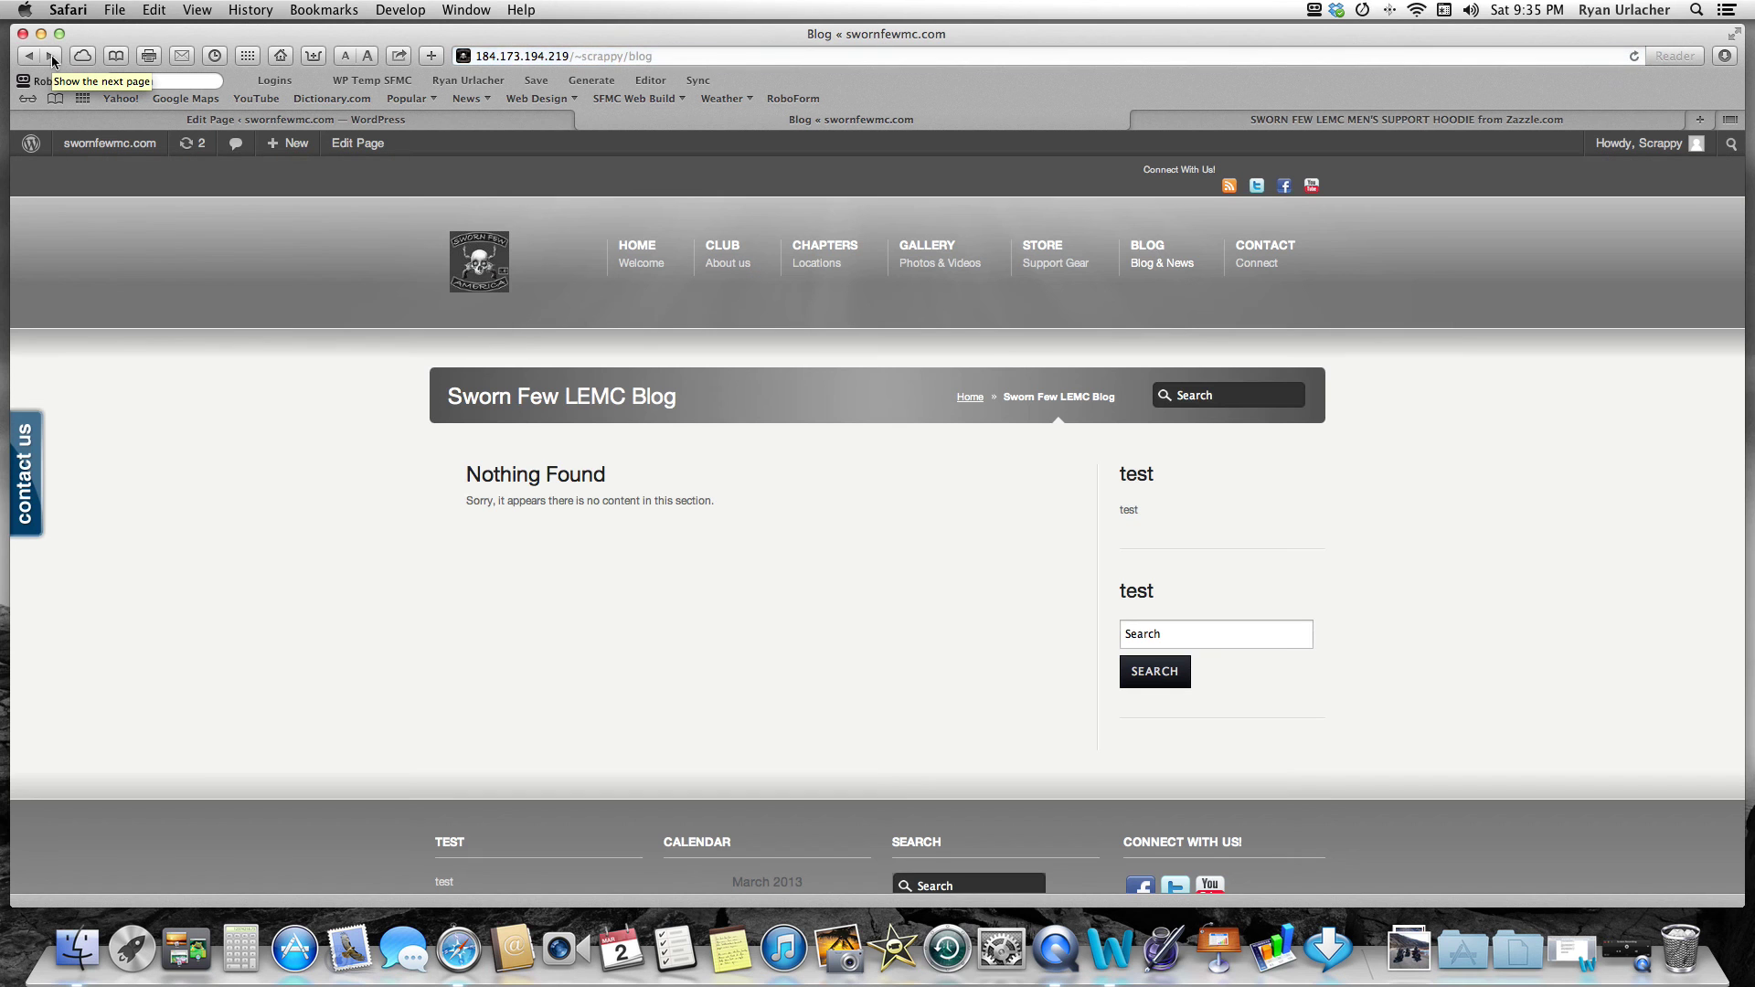
pyautogui.click(1053, 254)
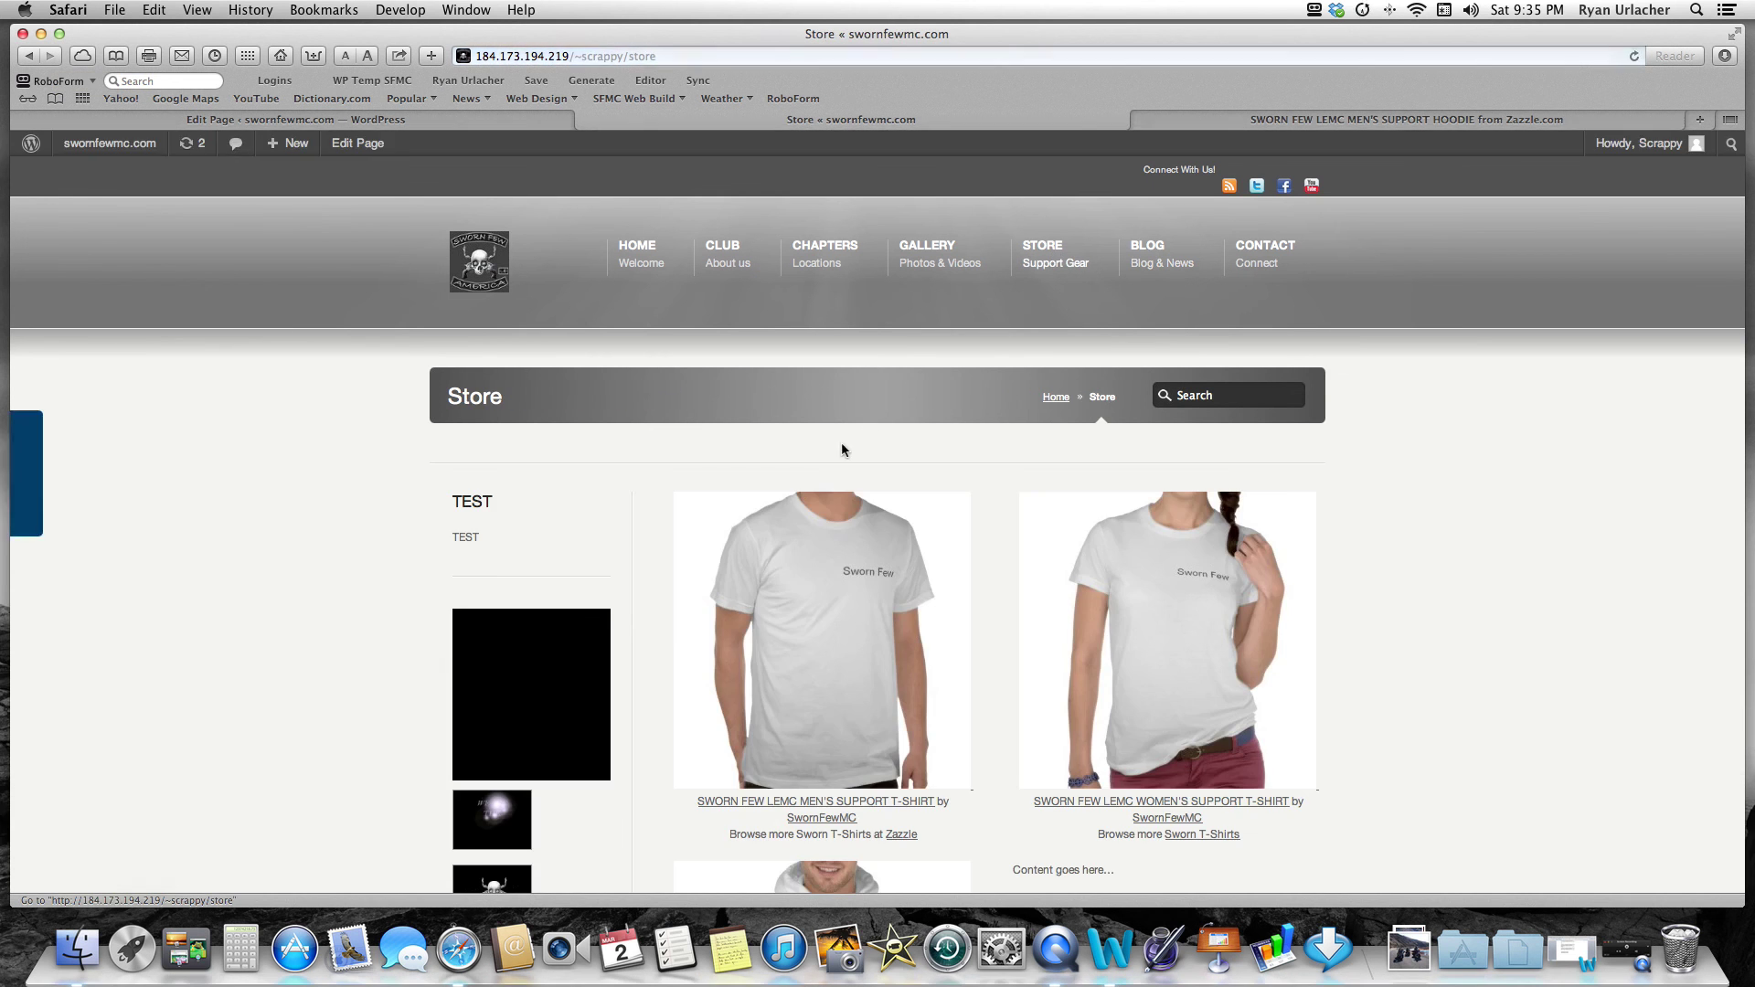
pyautogui.scroll(-4, 839, 495)
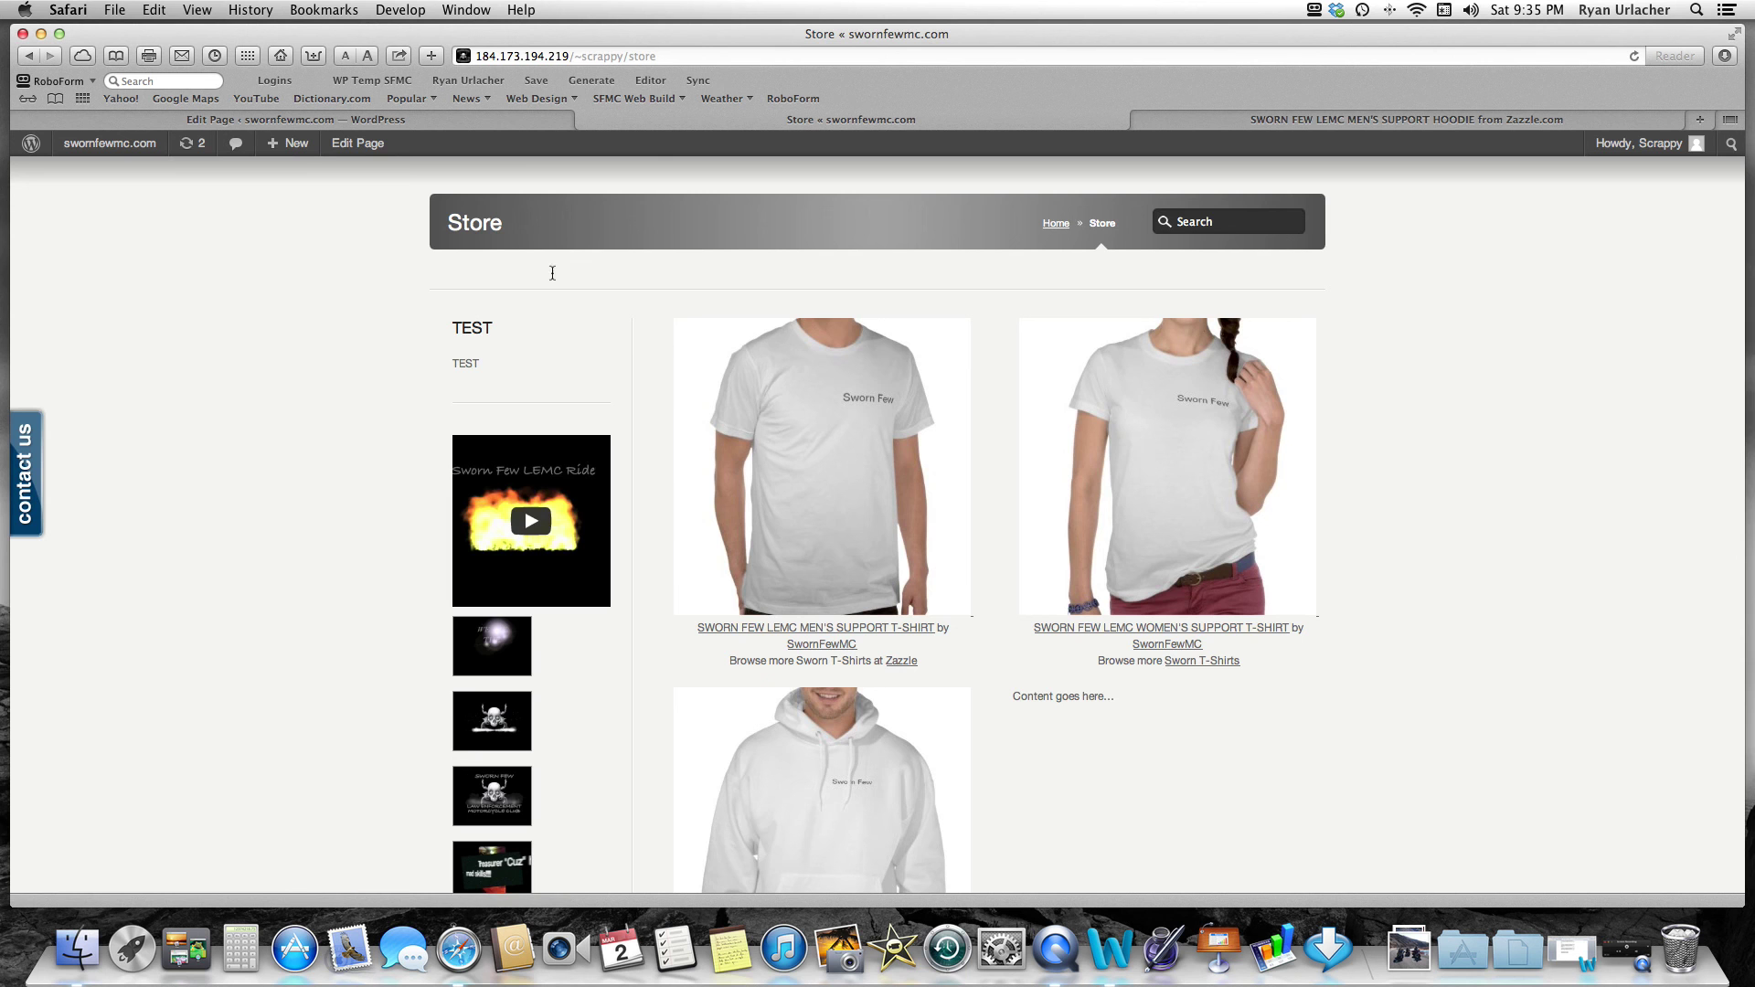
pyautogui.click(395, 121)
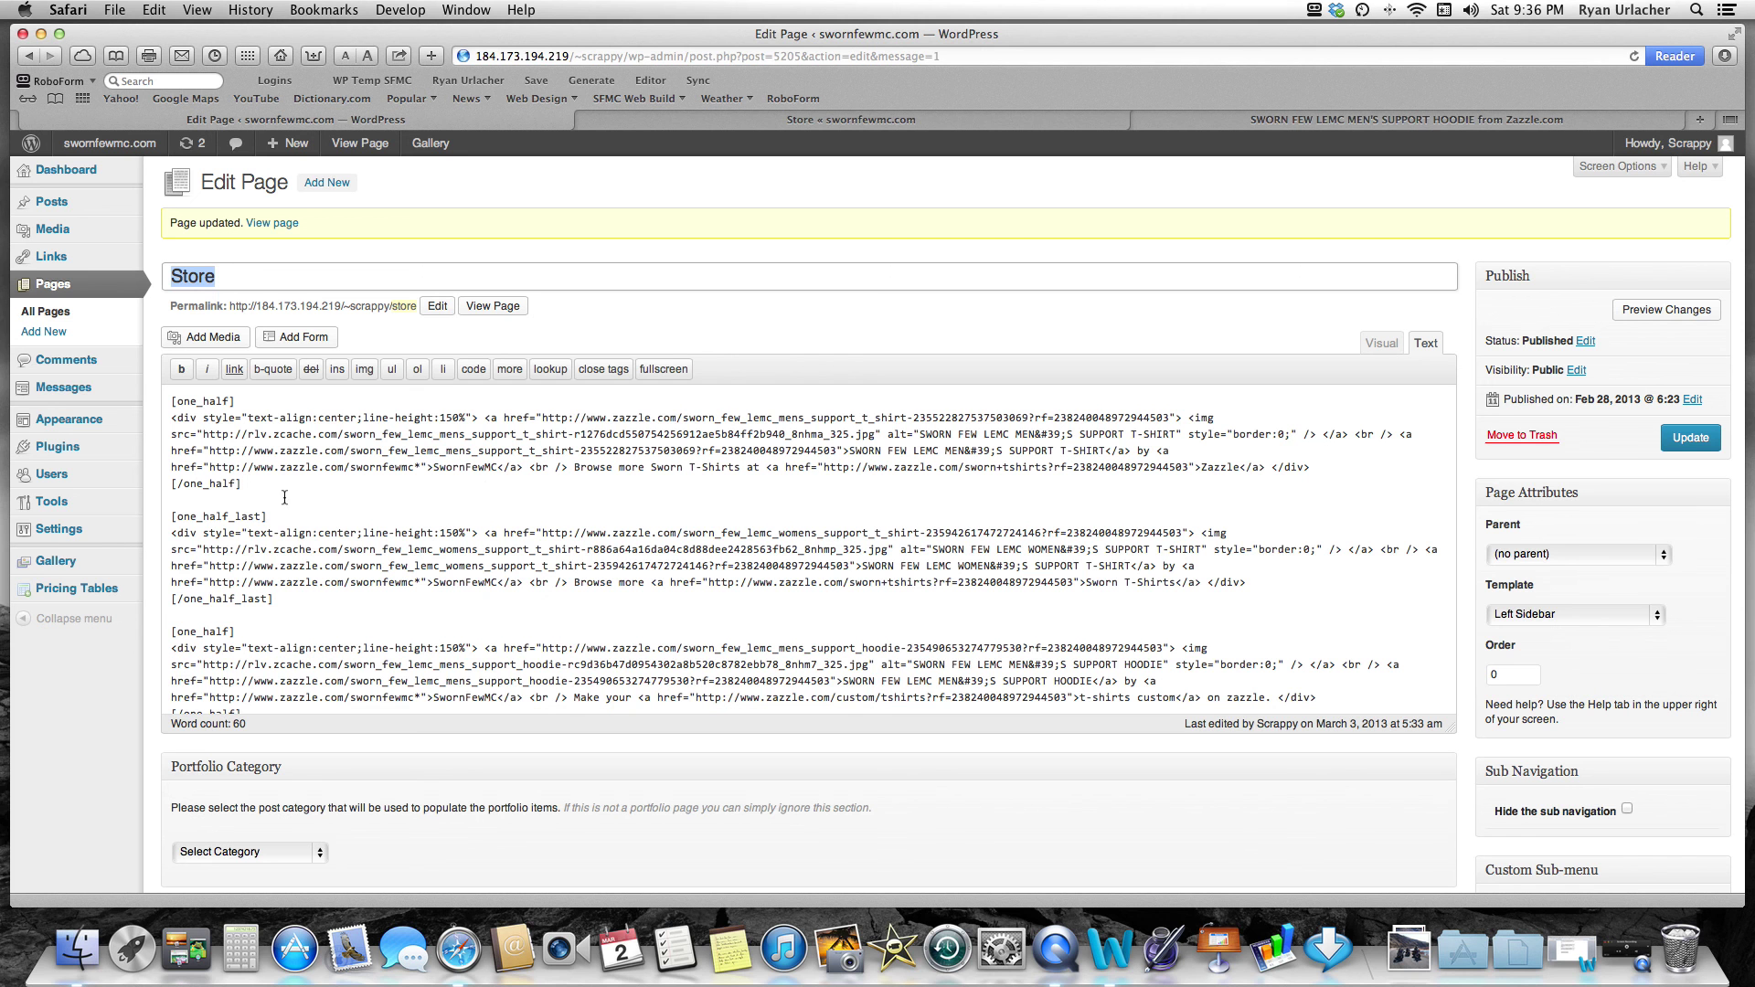
pyautogui.click(1636, 947)
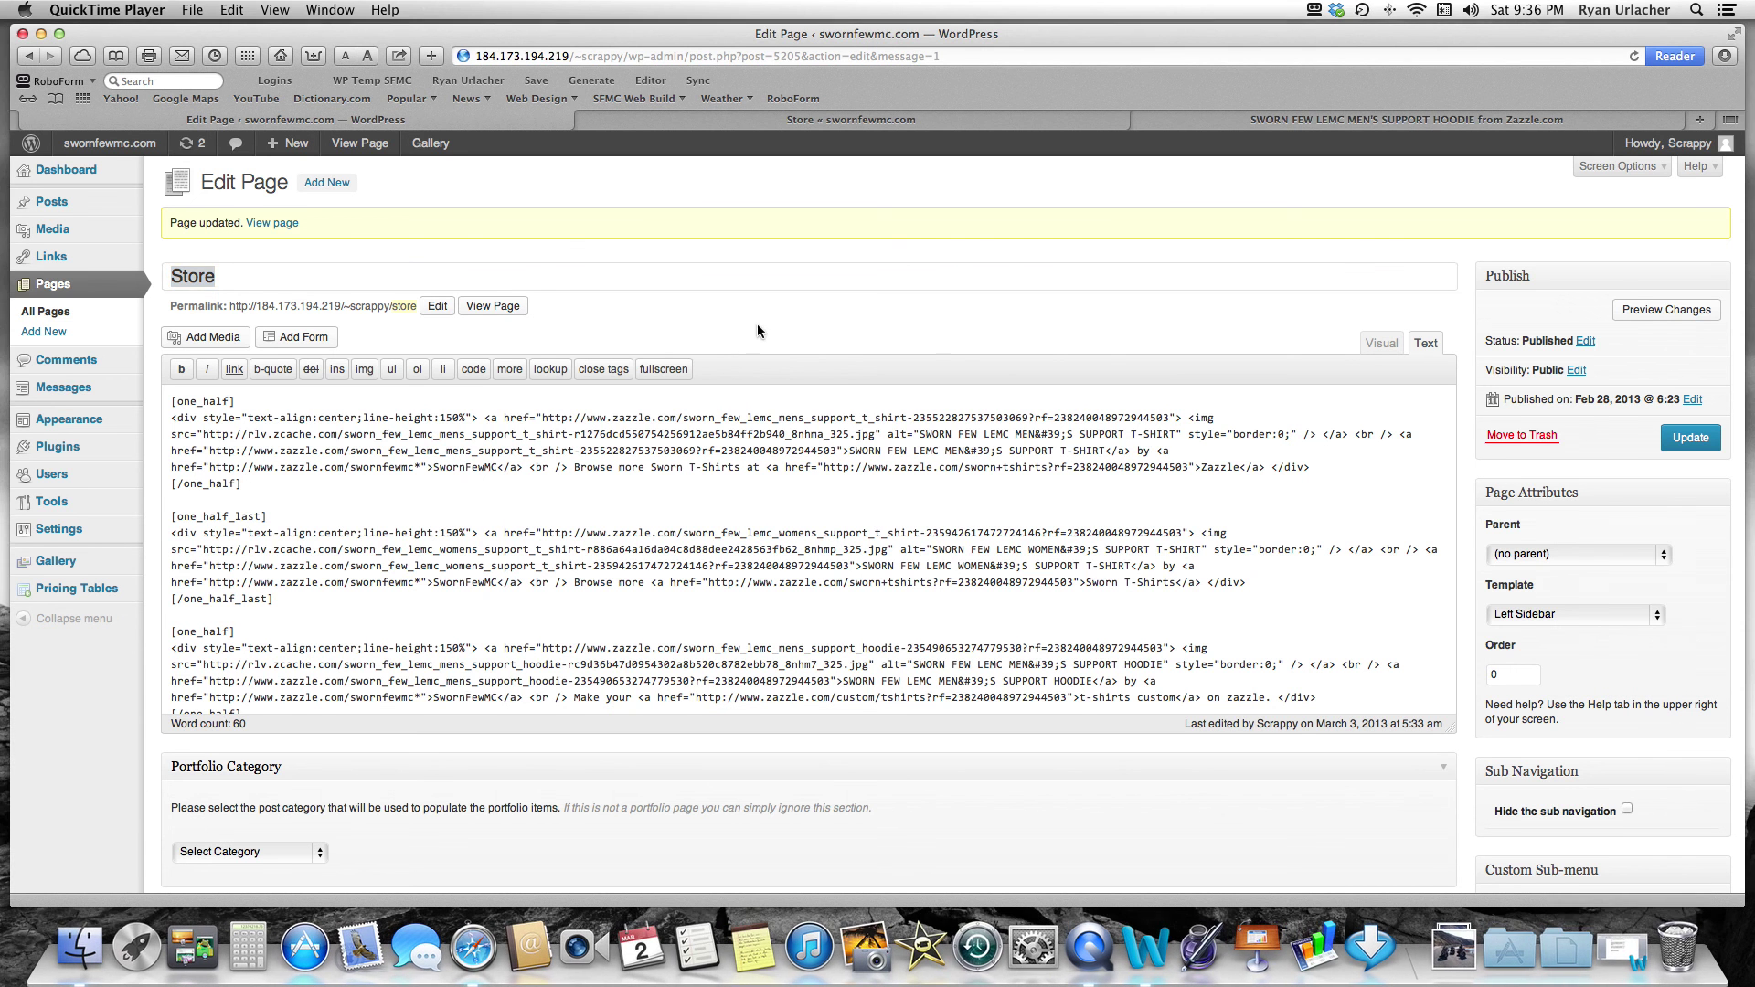